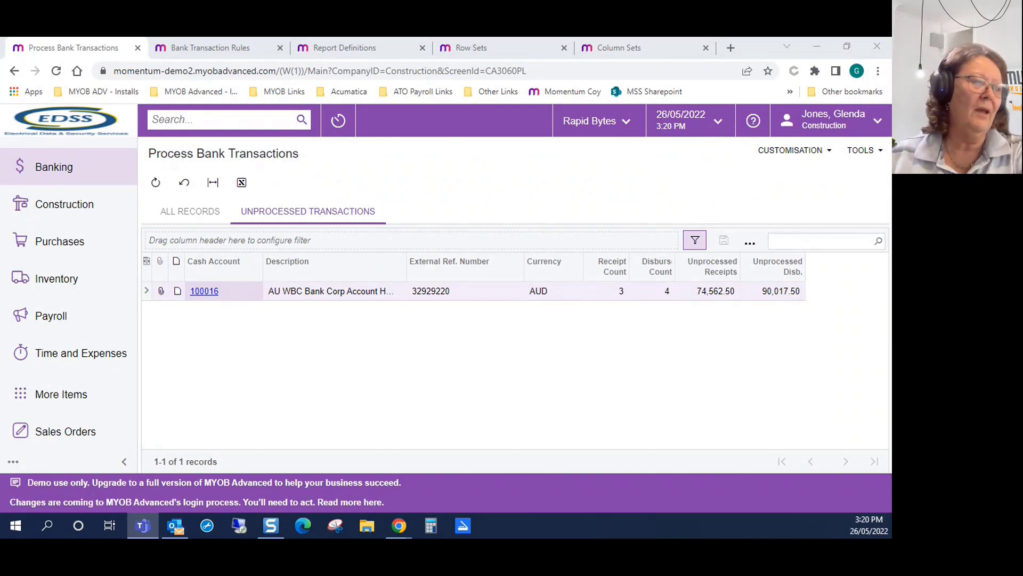
Step: Start a CA payment for the Rent transaction of AU WBC Bank Corp Account HQ and check the available entry types
{"action": "left_click", "coordinate": [206, 293]}
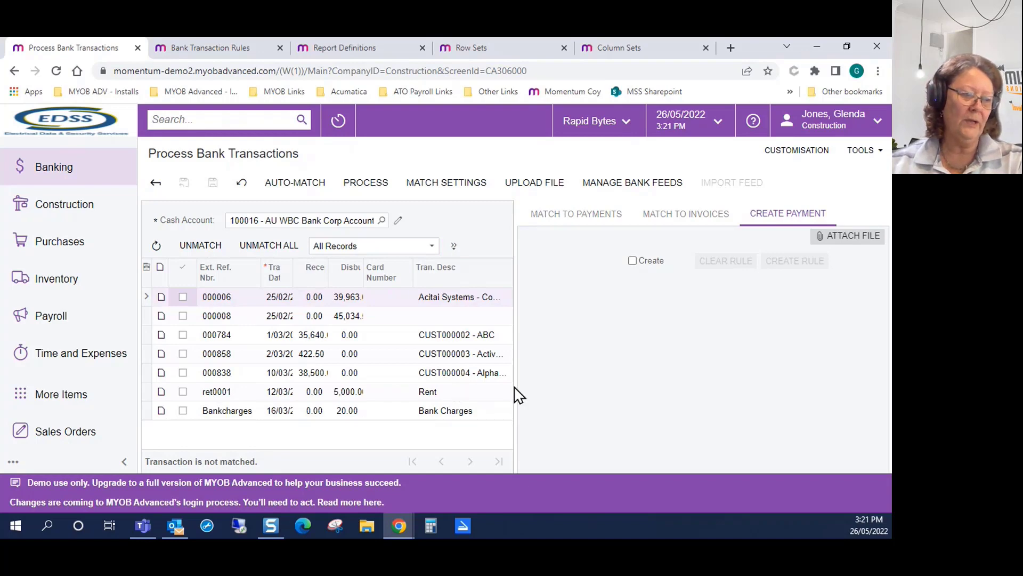
{"action": "left_click", "coordinate": [476, 393]}
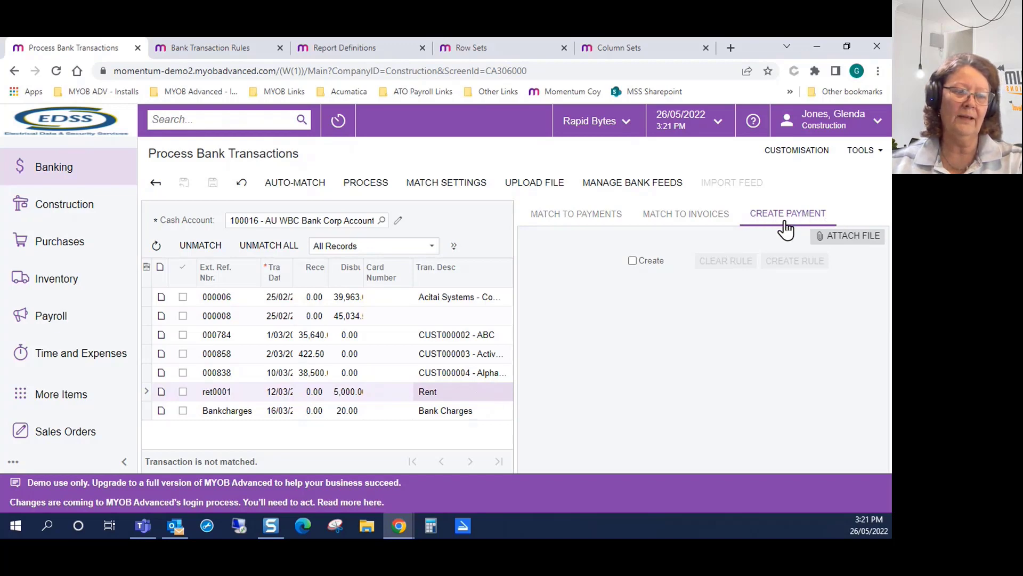
{"action": "left_click", "coordinate": [632, 261]}
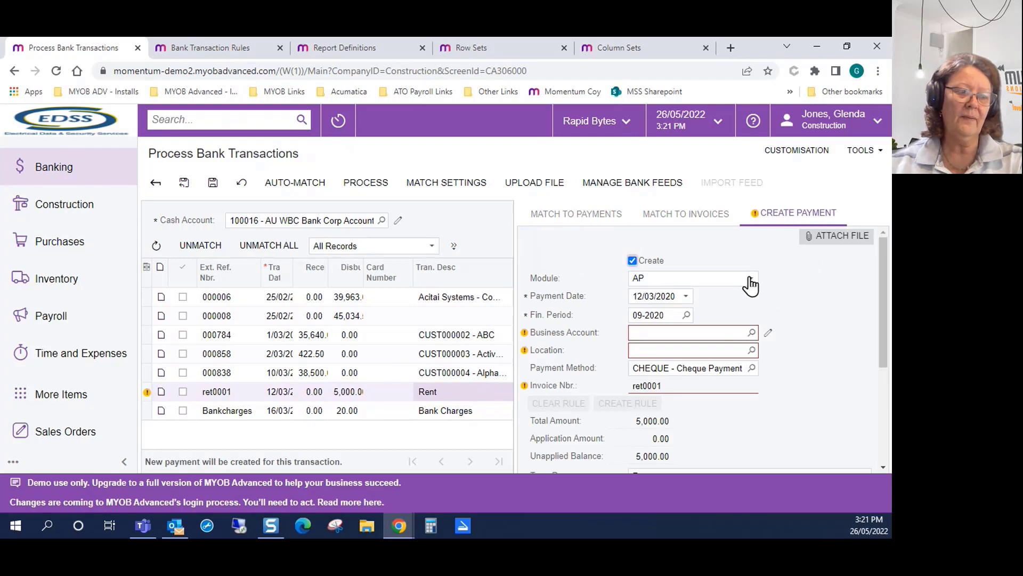
{"action": "left_click", "coordinate": [751, 285]}
{"action": "left_click", "coordinate": [730, 317]}
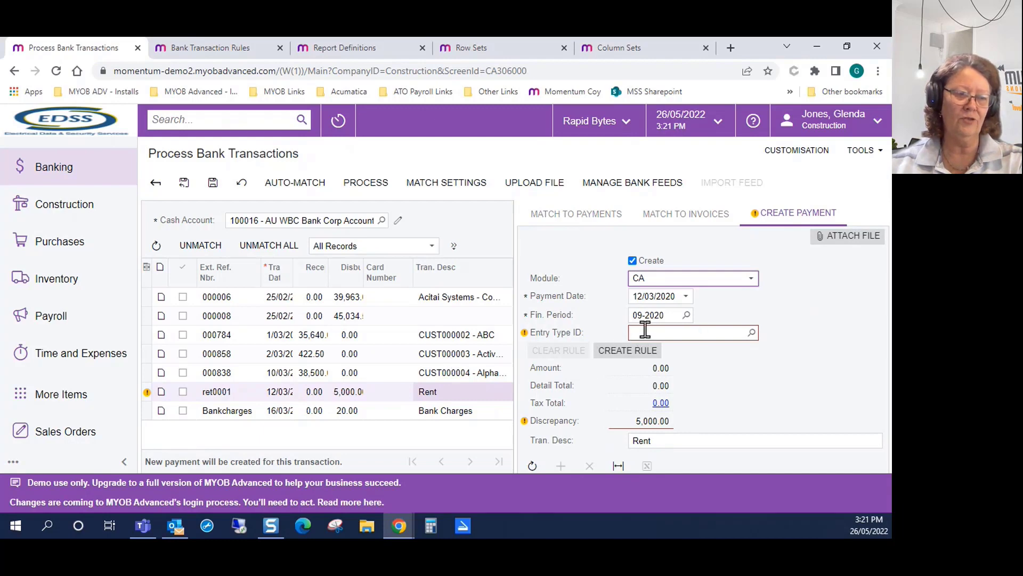
{"action": "left_click", "coordinate": [753, 333]}
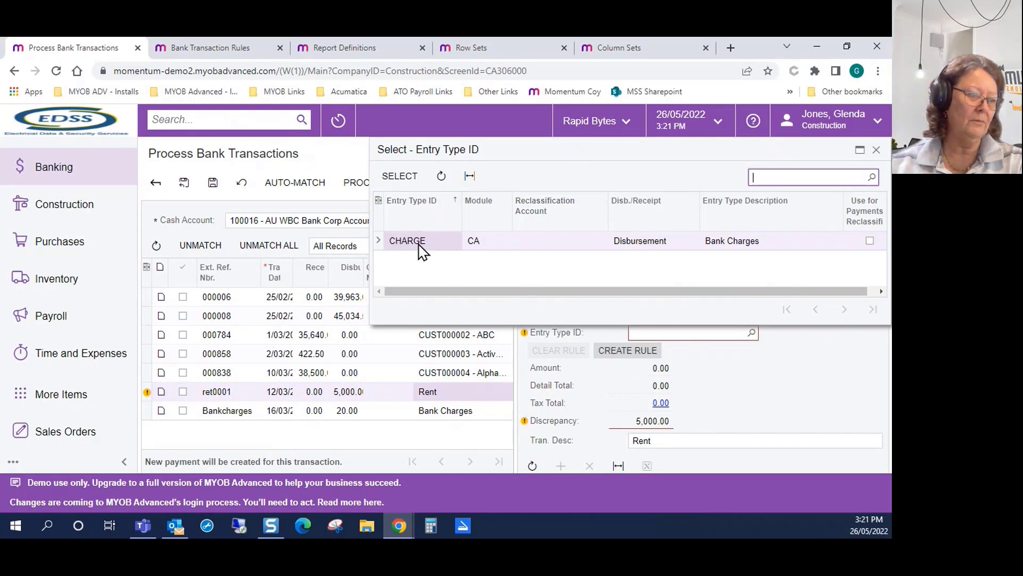
{"action": "left_click", "coordinate": [877, 152]}
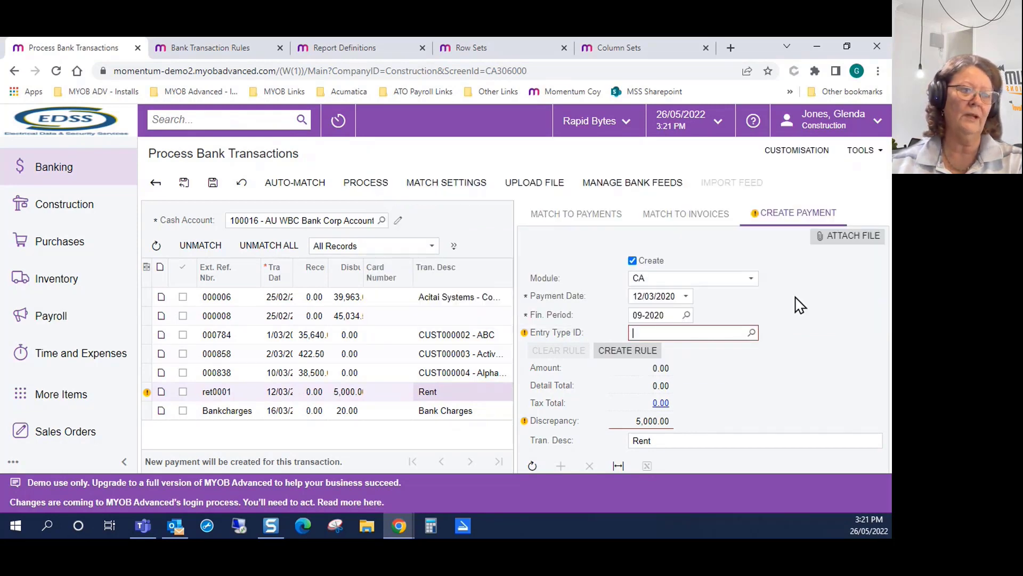
Step: Go to the Entry Types preferences for Banking, discarding the unsaved bank transaction changes
{"action": "left_click", "coordinate": [65, 172]}
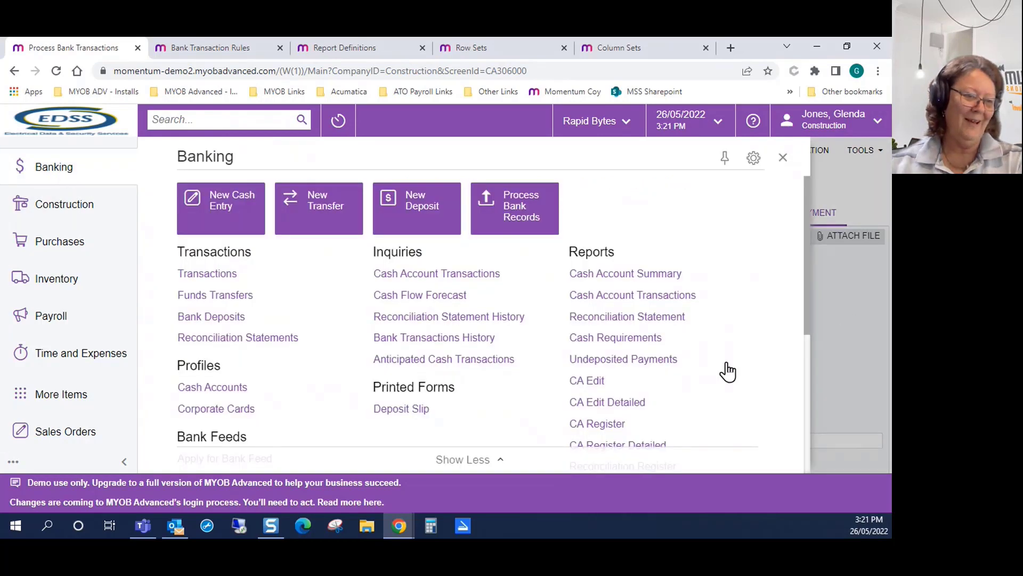
{"action": "scroll", "coordinate": [709, 384], "scroll_direction": "down", "scroll_amount": 5}
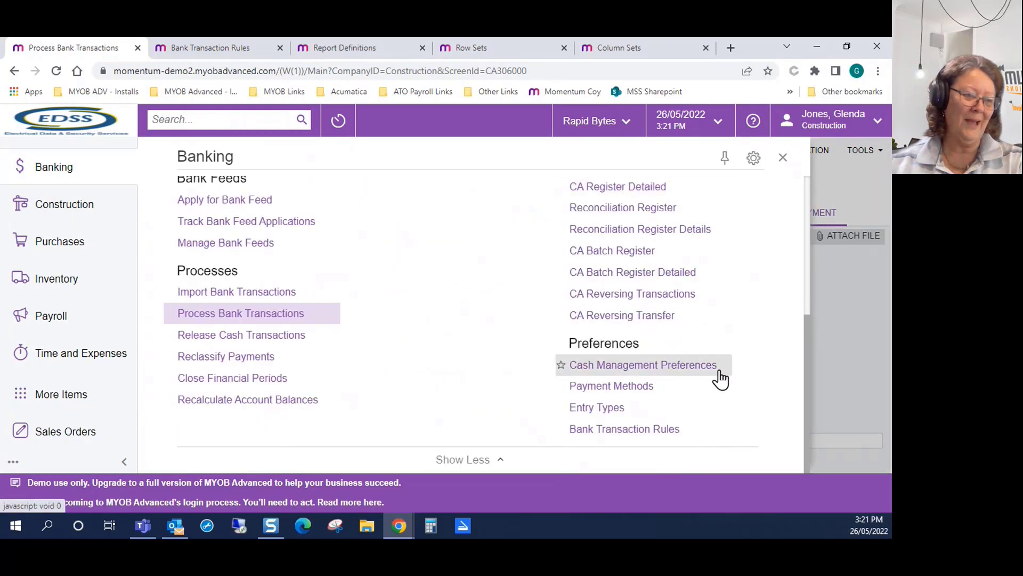
{"action": "left_click", "coordinate": [627, 411]}
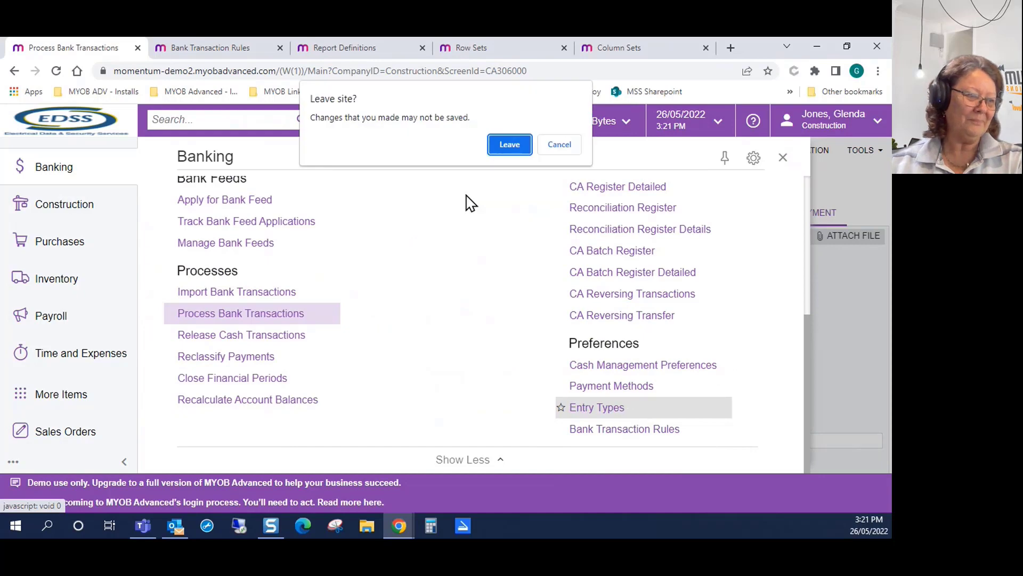
{"action": "left_click", "coordinate": [509, 143]}
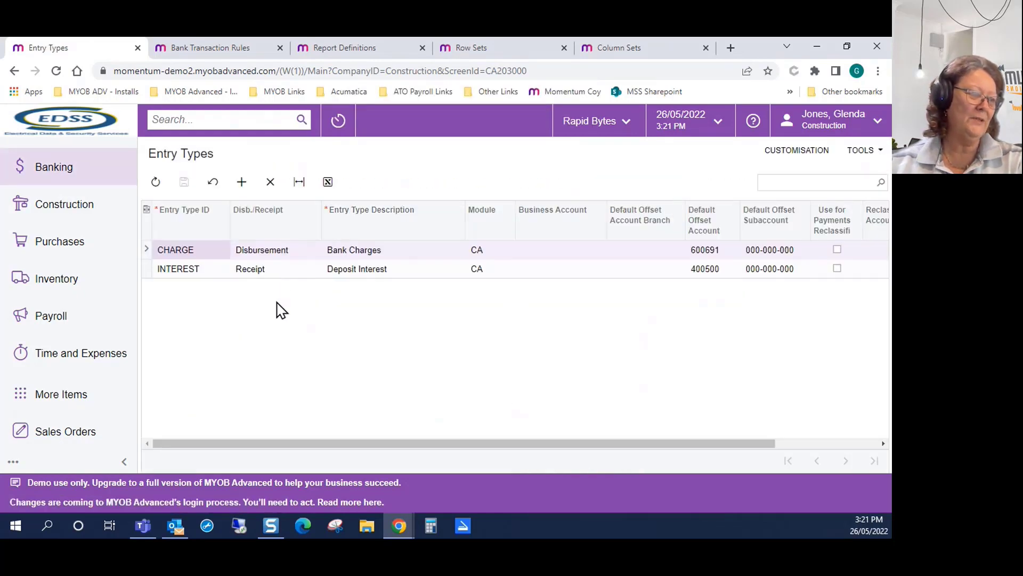
Step: Add a Disbursement entry type with ID SPEND and description Spend Money, without a default offset account, and save it
{"action": "left_click", "coordinate": [242, 183]}
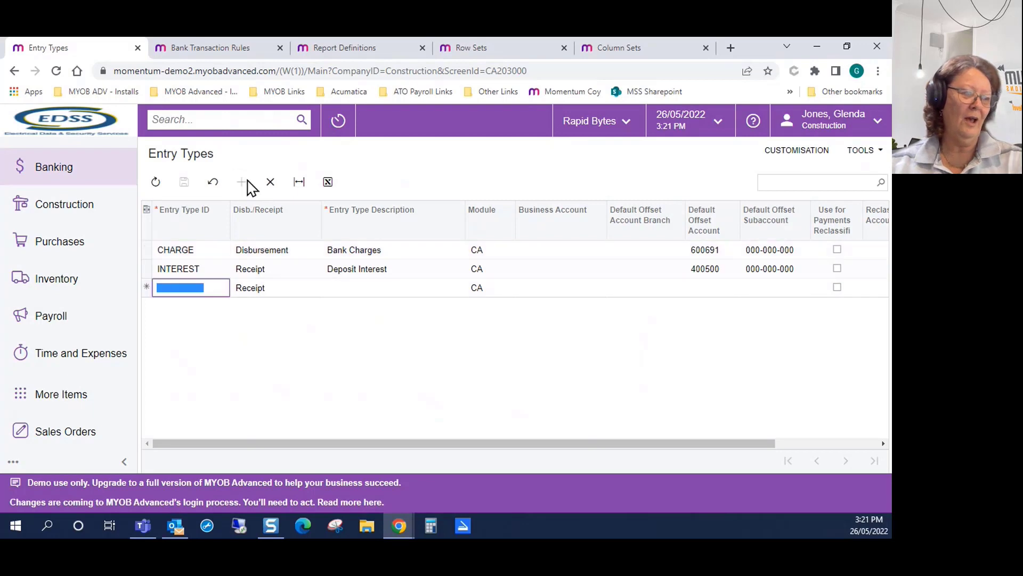
{"action": "type", "text": "SPEND"}
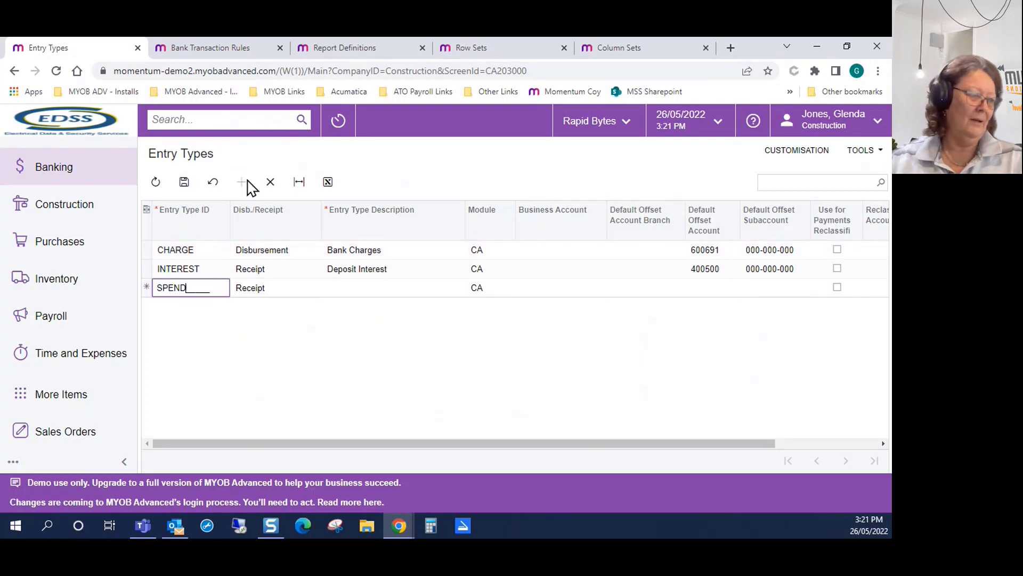
{"action": "key", "text": "Tab"}
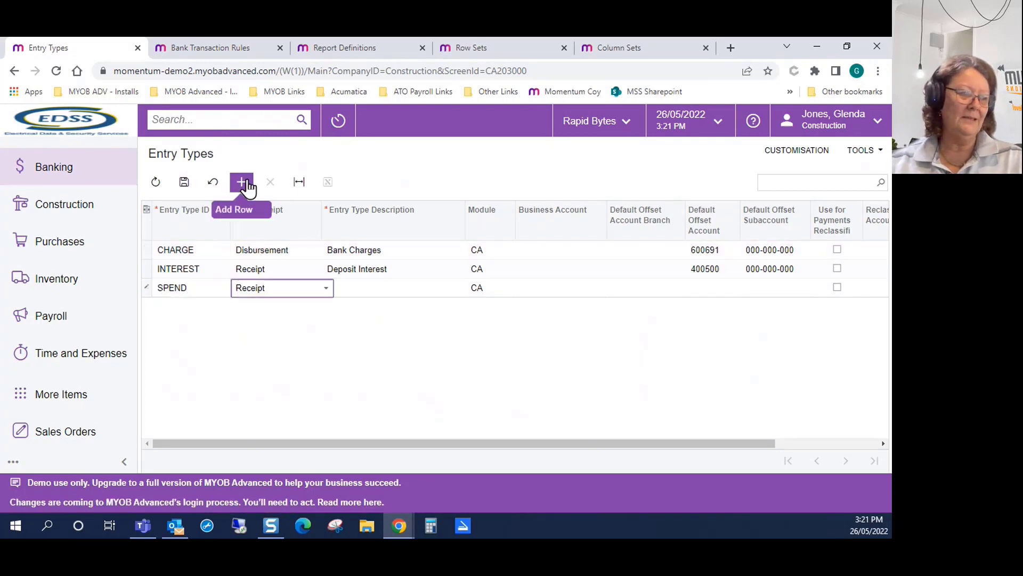
{"action": "key", "text": "Up"}
{"action": "key", "text": "Tab"}
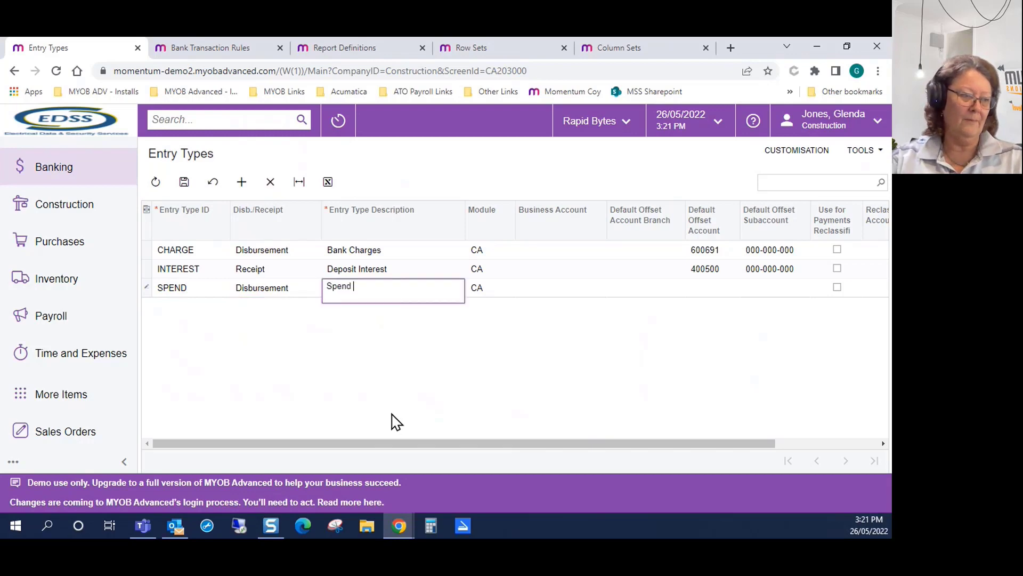
{"action": "type", "text": "Spend Money"}
{"action": "key", "text": "Tab"}
{"action": "key", "text": "Tab"}
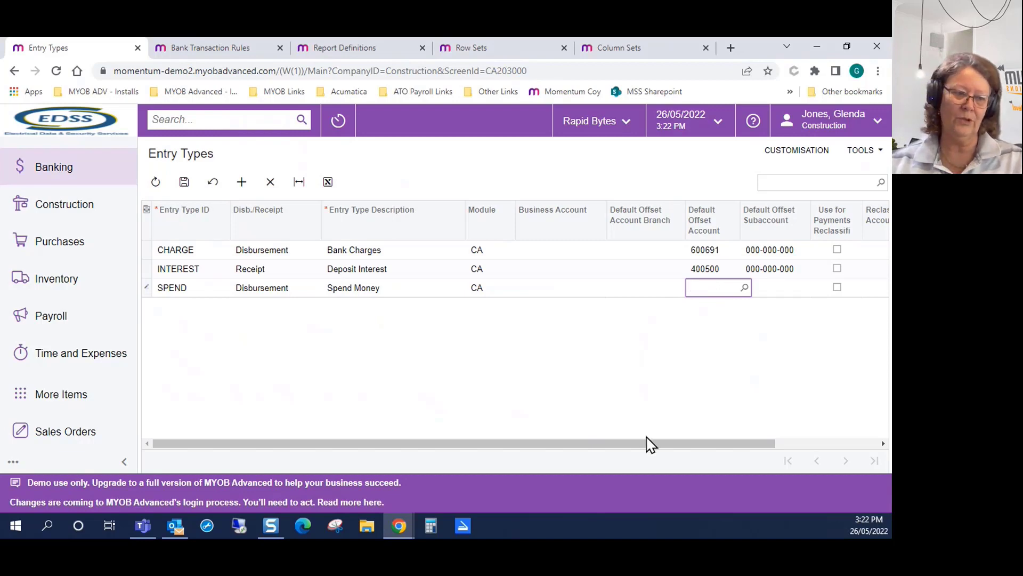
{"action": "left_click_drag", "start_coordinate": [646, 443], "coordinate": [500, 463]}
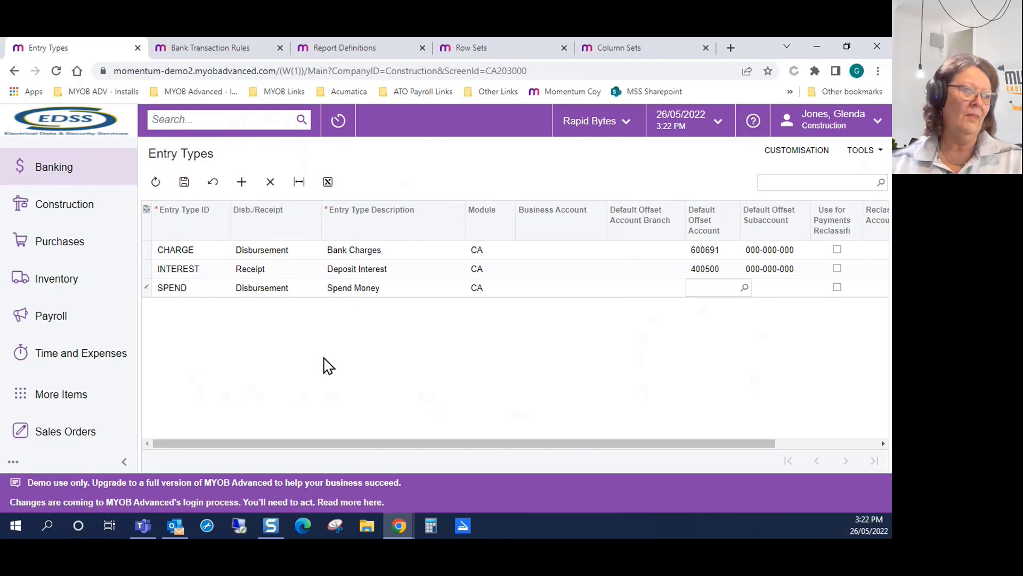
{"action": "left_click", "coordinate": [184, 183]}
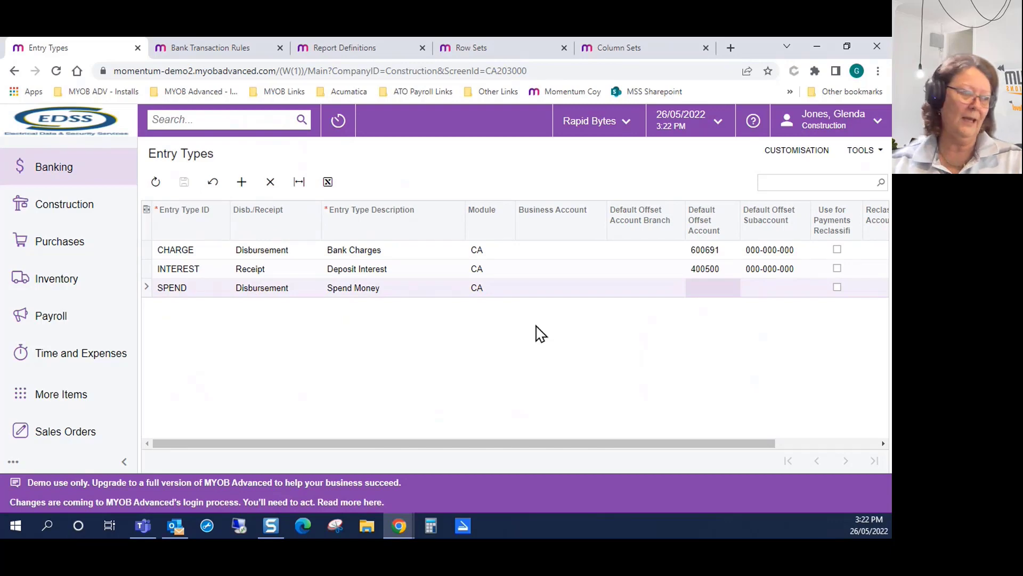
Step: Open the cash account AU WBC Bank Corp Account HQ (Payroll) and display its entry types
{"action": "left_click", "coordinate": [52, 172]}
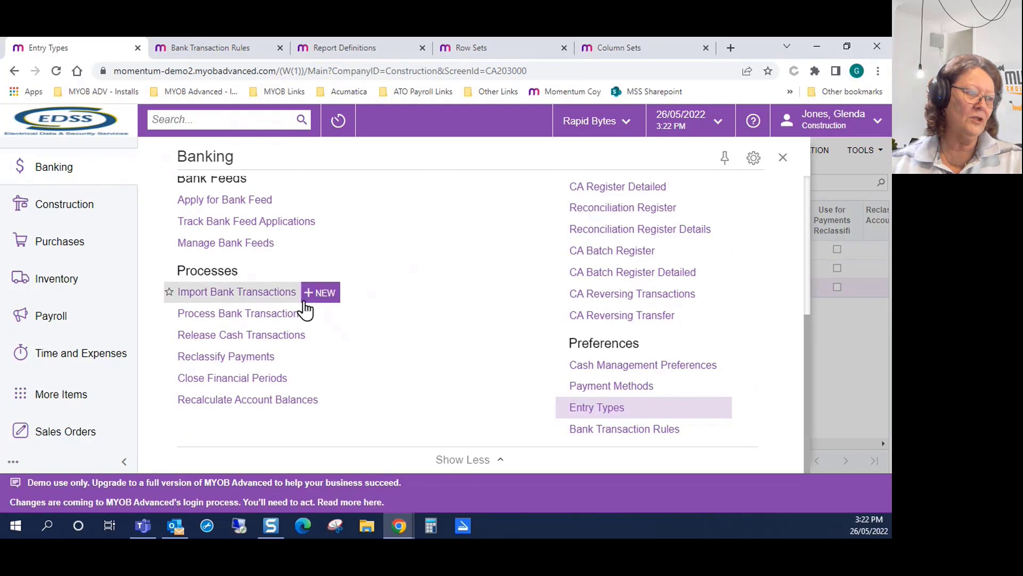
{"action": "scroll", "coordinate": [277, 278], "scroll_direction": "up", "scroll_amount": 3}
{"action": "left_click", "coordinate": [214, 261]}
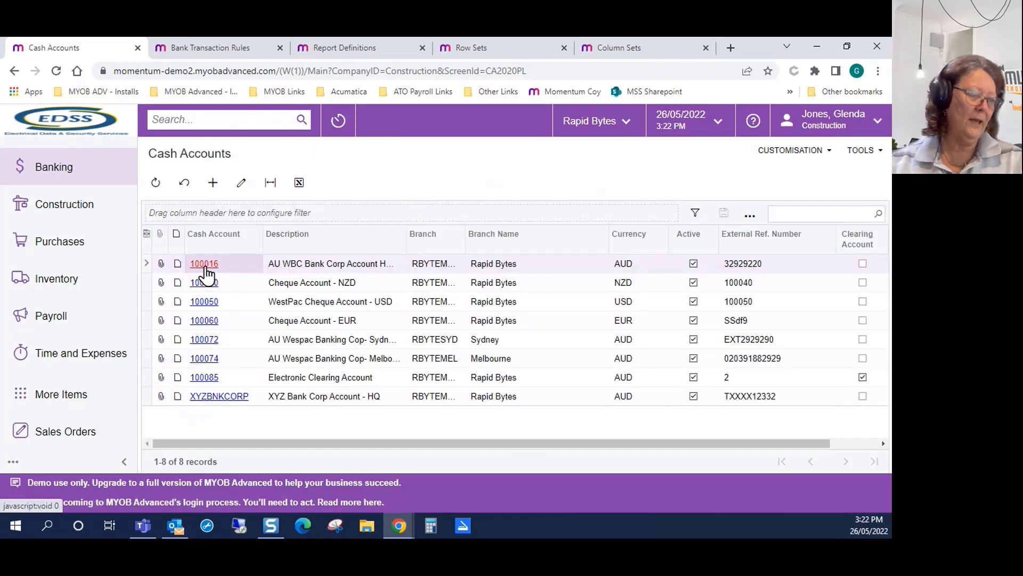
{"action": "left_click", "coordinate": [205, 267]}
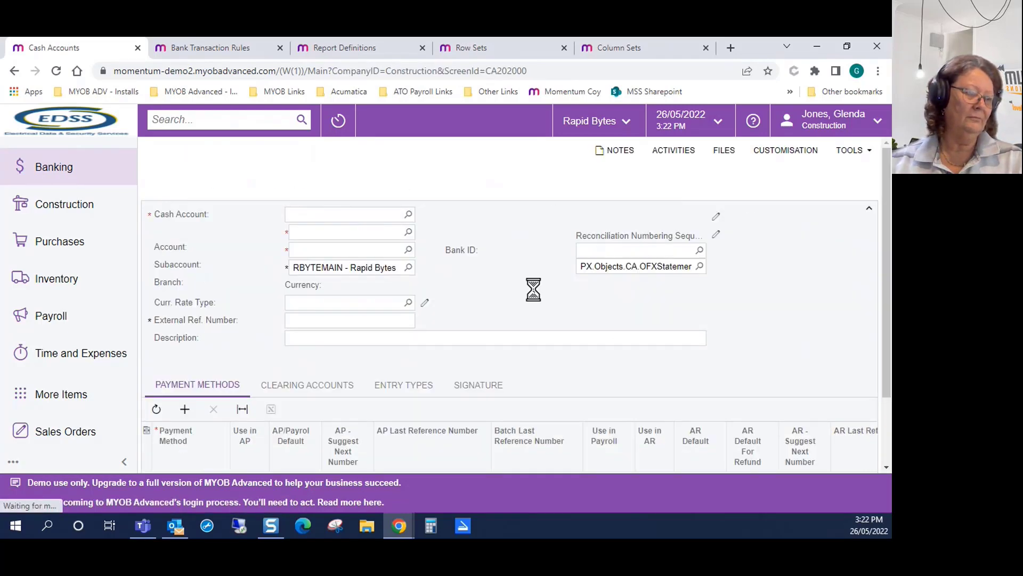
{"action": "scroll", "coordinate": [528, 352], "scroll_direction": "down", "scroll_amount": 1}
{"action": "scroll", "coordinate": [541, 342], "scroll_direction": "down", "scroll_amount": 1}
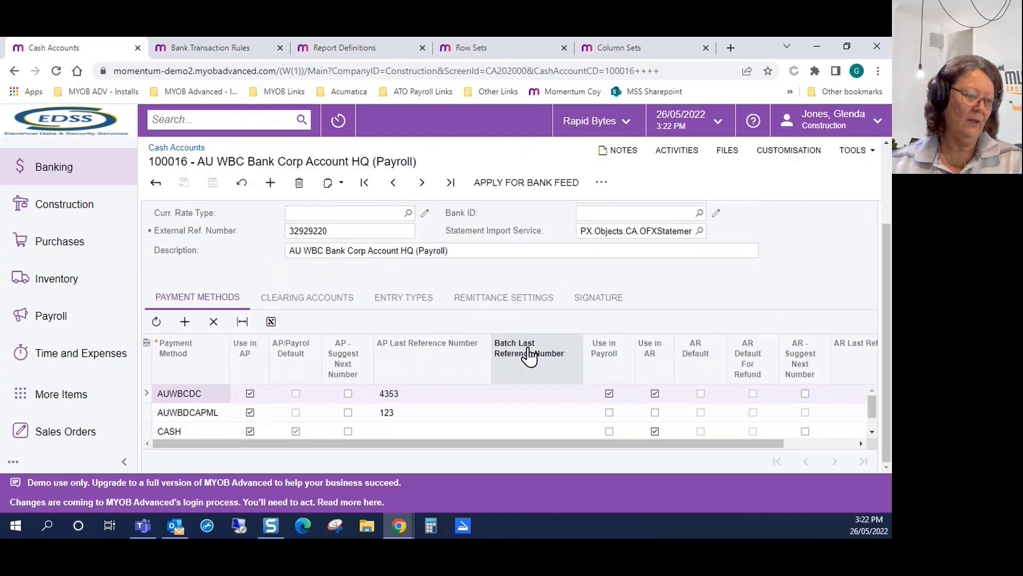
{"action": "left_click", "coordinate": [407, 309]}
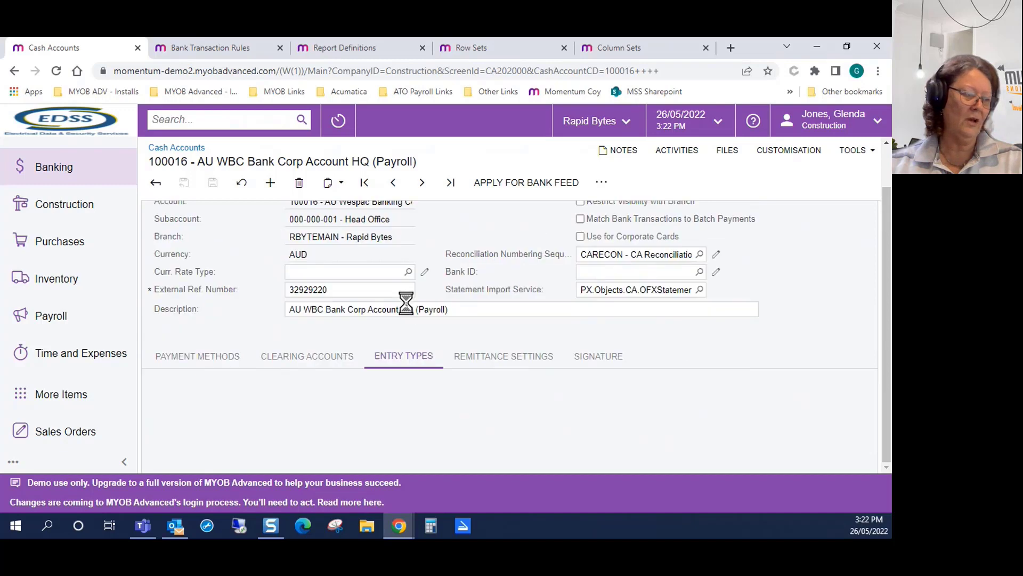
{"action": "scroll", "coordinate": [724, 415], "scroll_direction": "down", "scroll_amount": 1}
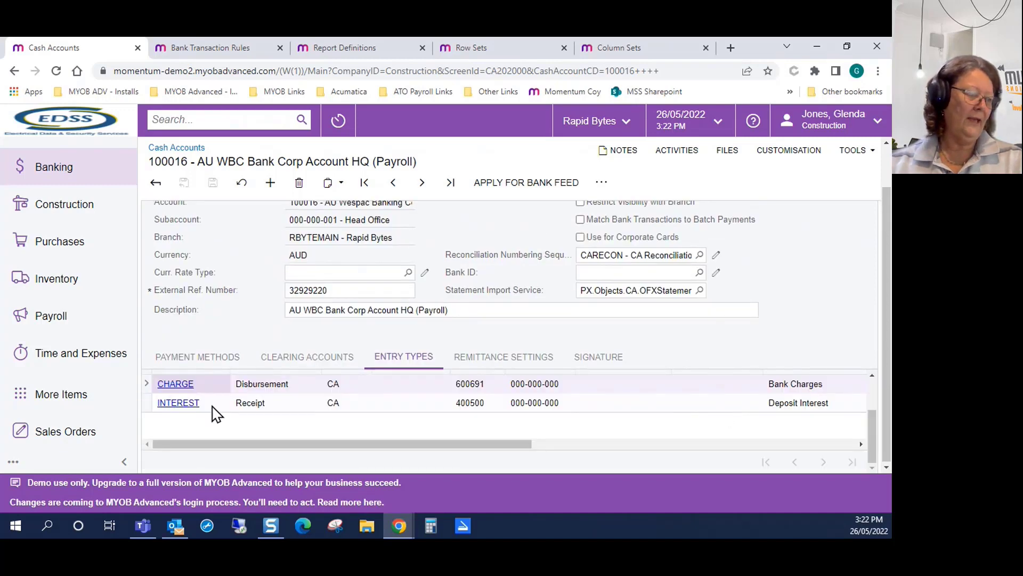
Step: Add the SPEND entry type to the cash account's entry types and save the account
{"action": "scroll", "coordinate": [322, 422], "scroll_direction": "up", "scroll_amount": 2}
{"action": "left_click", "coordinate": [184, 382]}
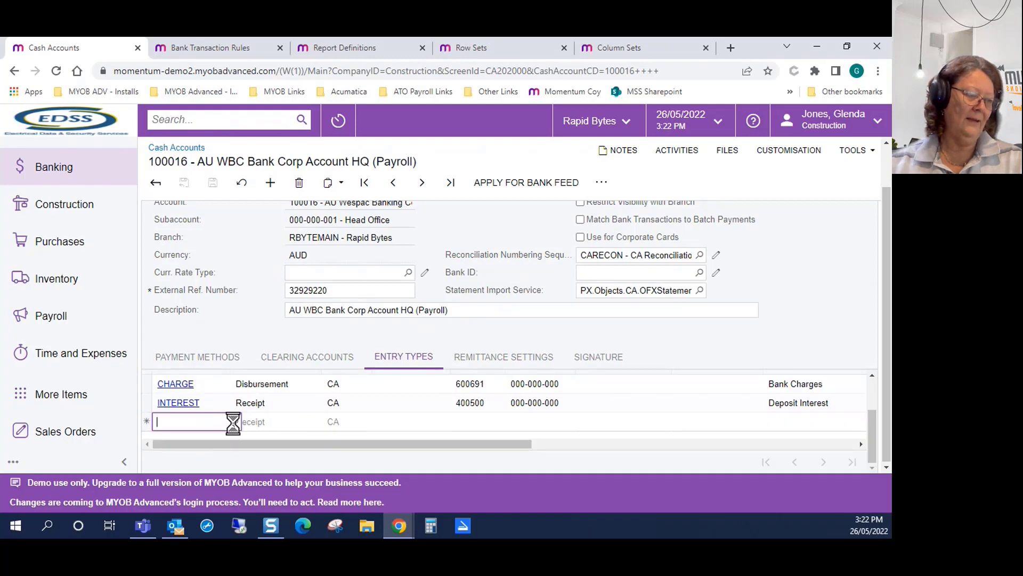
{"action": "left_click", "coordinate": [235, 421]}
{"action": "double_click", "coordinate": [219, 360]}
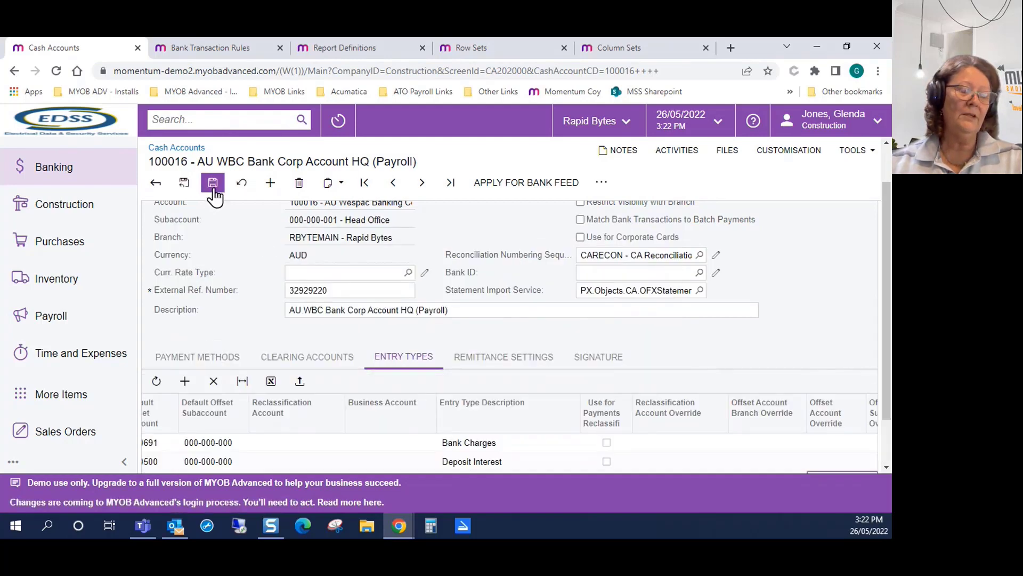
{"action": "left_click", "coordinate": [212, 193]}
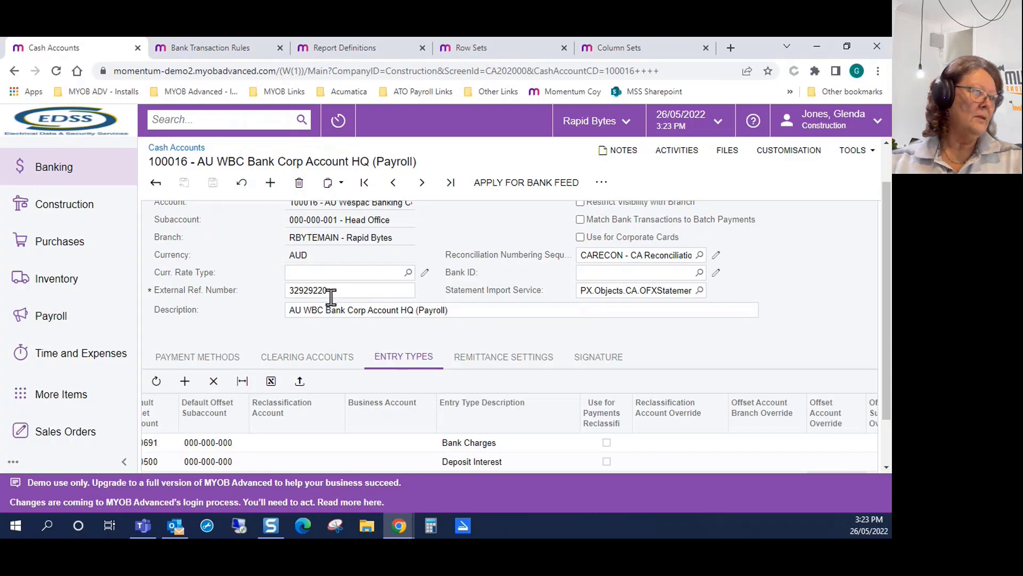
Step: Set the Spend Money entry's tax zone to DOMESTIC and tax calculation mode to Gross, saving and closing the cash account
{"action": "scroll", "coordinate": [46, 206], "scroll_direction": "up", "scroll_amount": 1}
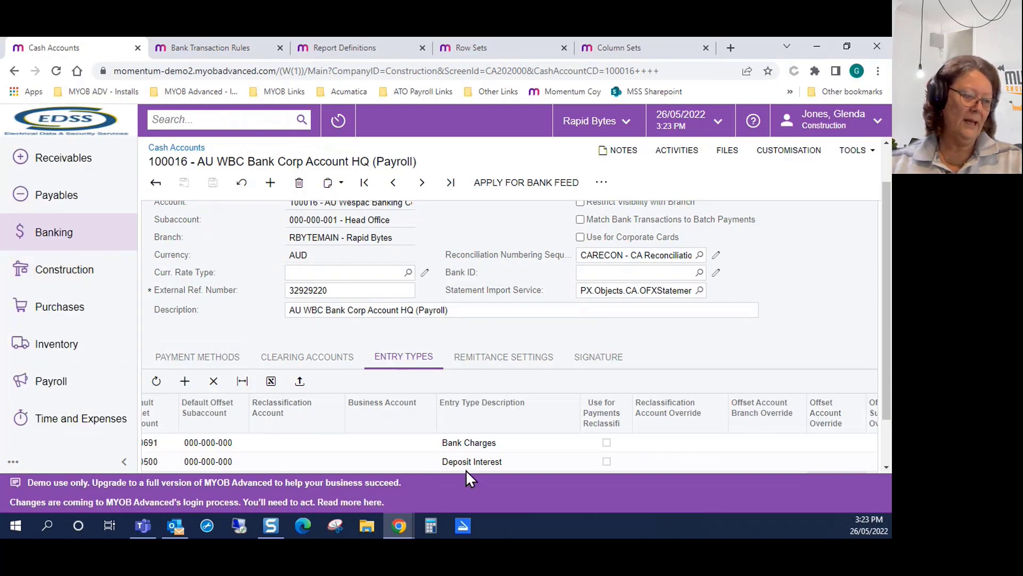
{"action": "scroll", "coordinate": [466, 466], "scroll_direction": "down", "scroll_amount": 1}
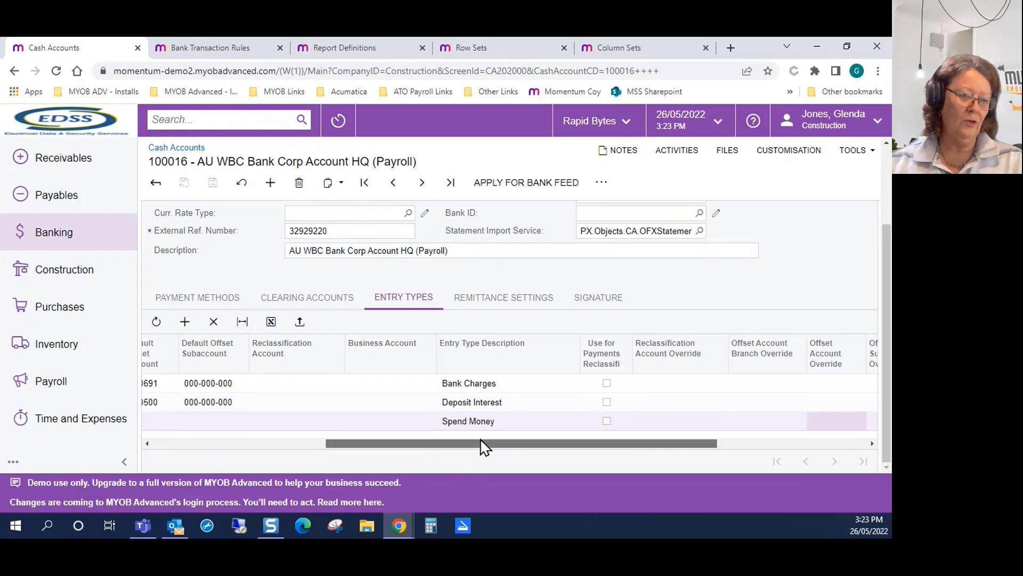
{"action": "left_click_drag", "start_coordinate": [482, 445], "coordinate": [674, 455]}
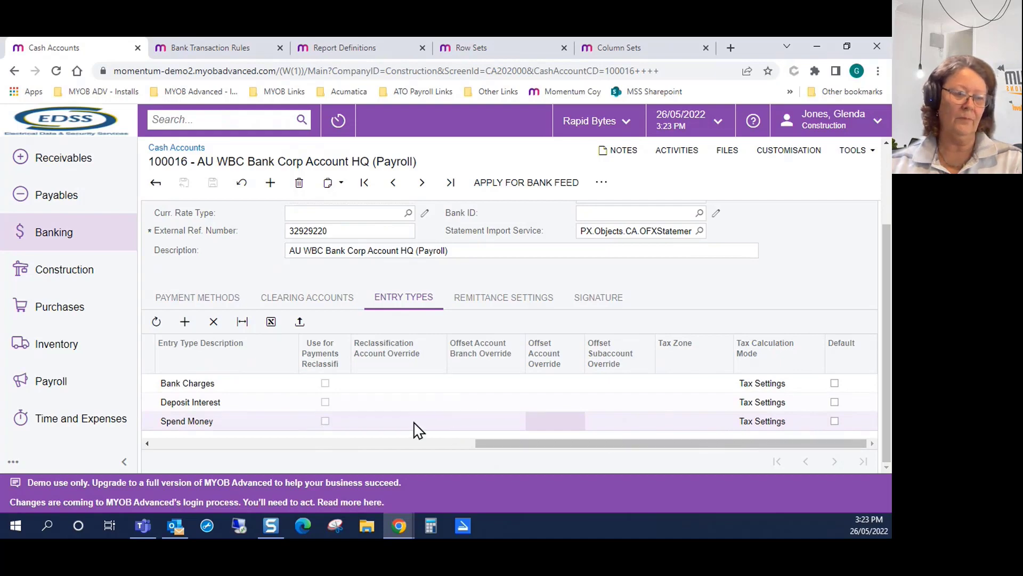
{"action": "left_click", "coordinate": [717, 423]}
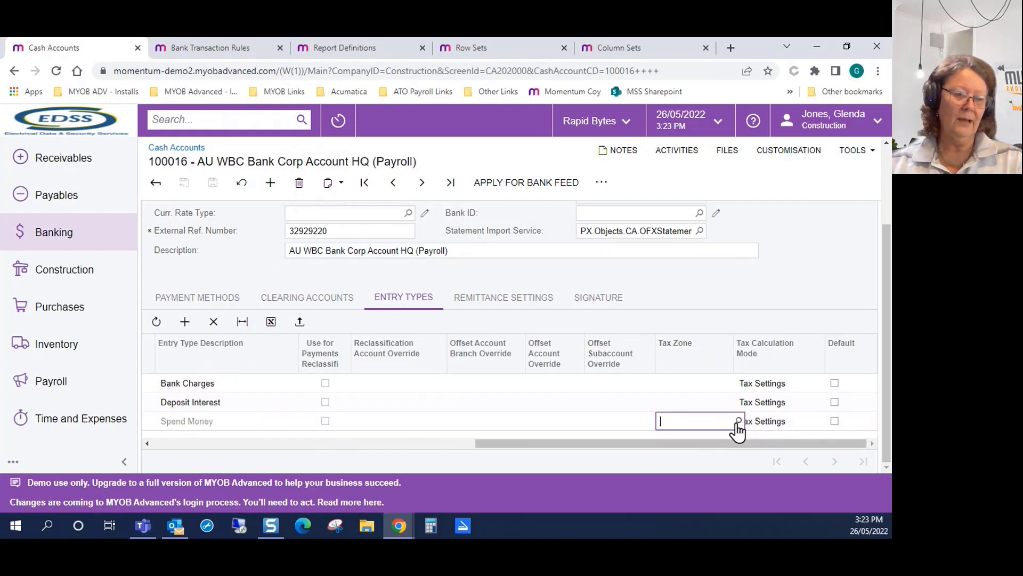
{"action": "left_click", "coordinate": [738, 421]}
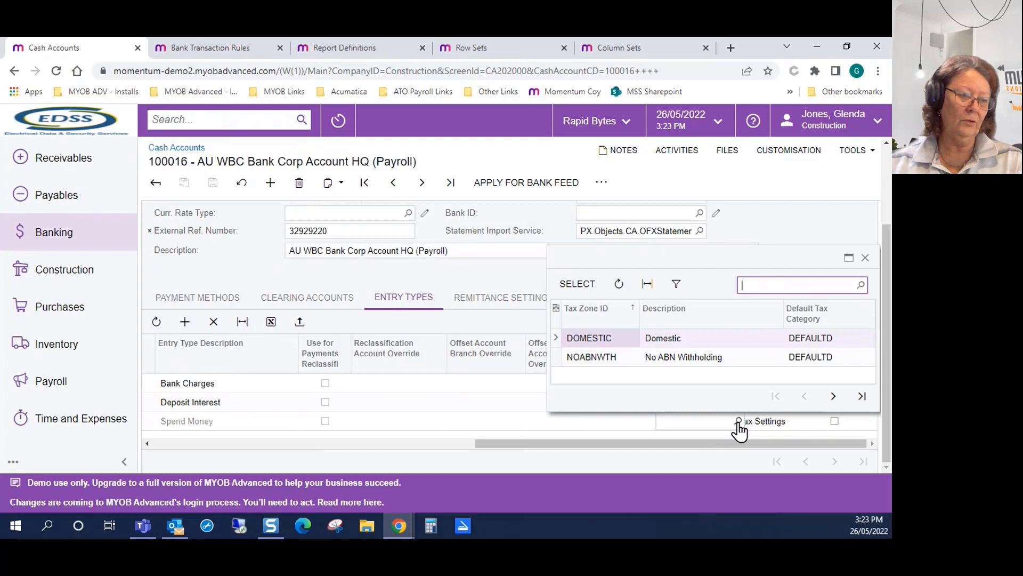
{"action": "left_click", "coordinate": [624, 341]}
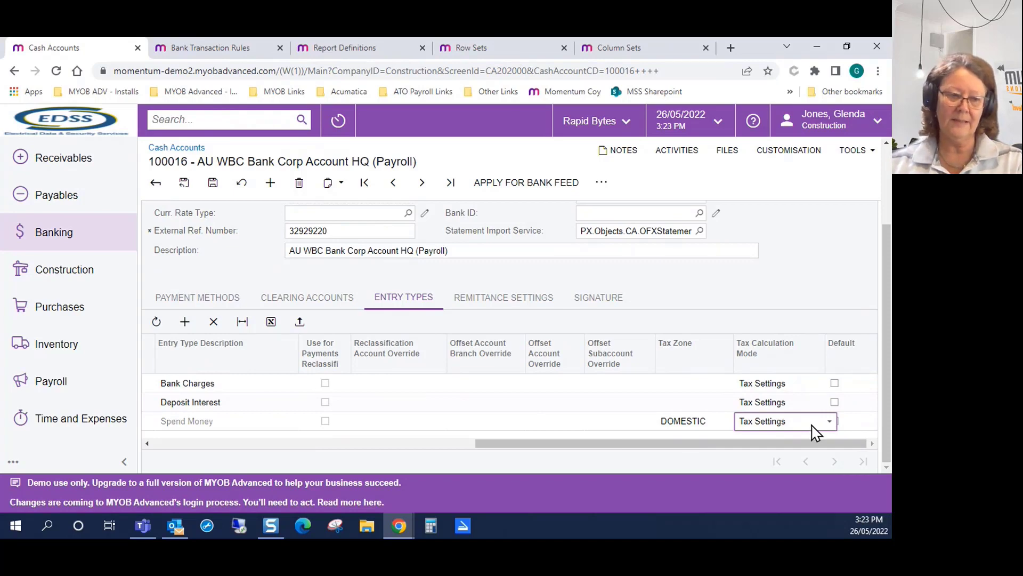
{"action": "left_click", "coordinate": [830, 424]}
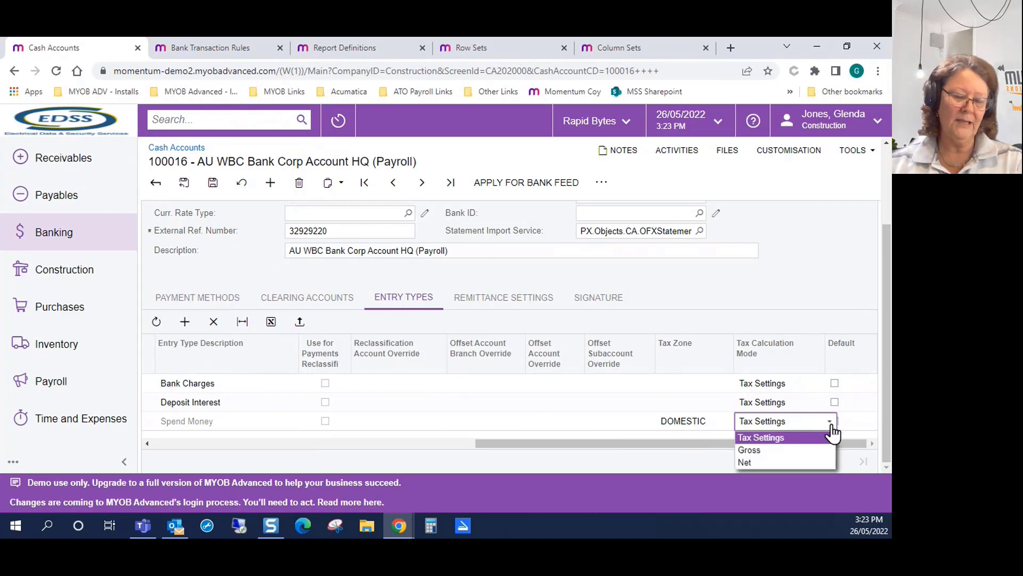
{"action": "left_click", "coordinate": [799, 456]}
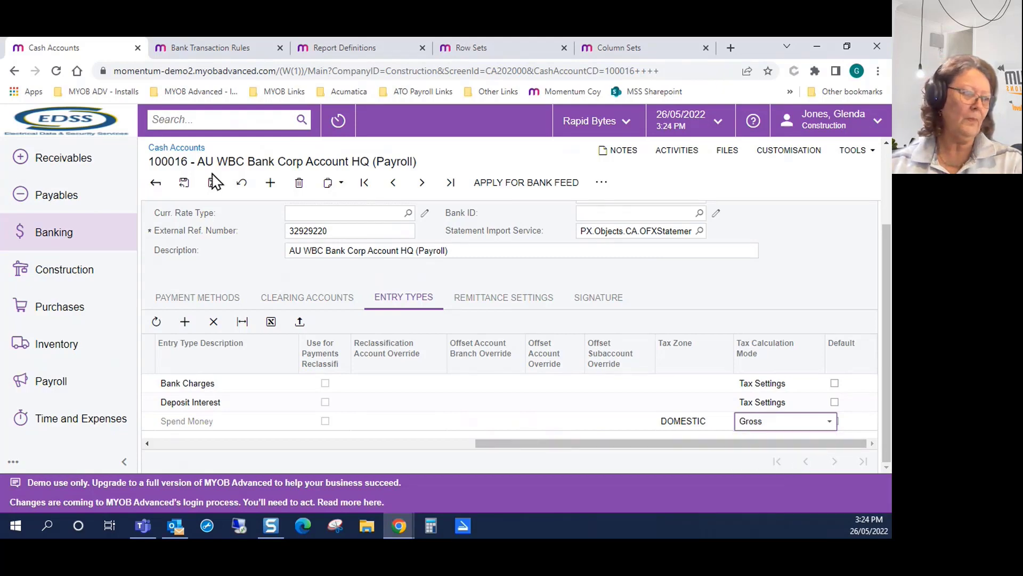
{"action": "left_click", "coordinate": [185, 183]}
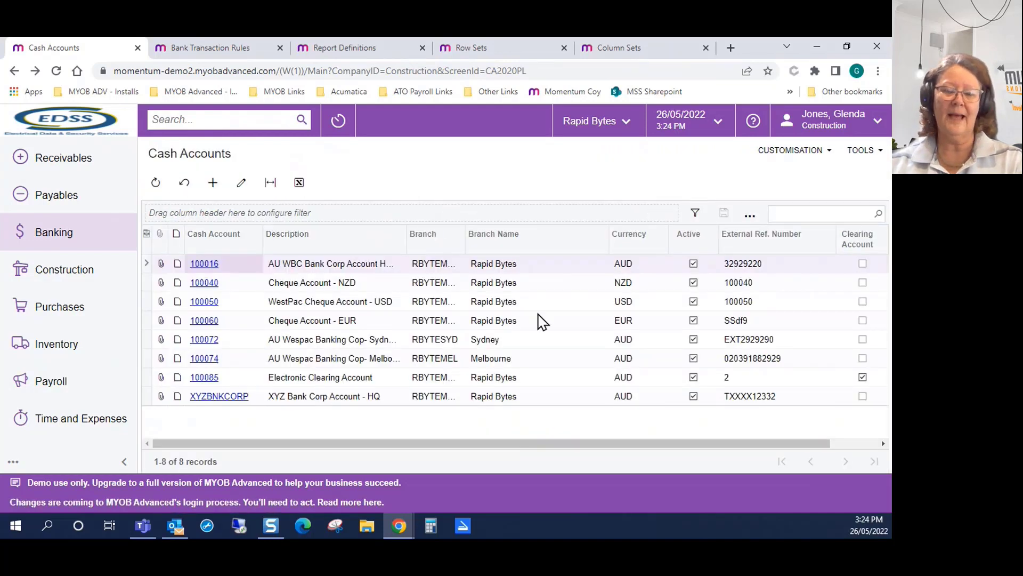
Step: Open the unprocessed bank transactions of the AU WBC Bank Corp Account for processing
{"action": "left_click", "coordinate": [40, 236]}
{"action": "scroll", "coordinate": [392, 416], "scroll_direction": "down", "scroll_amount": 1}
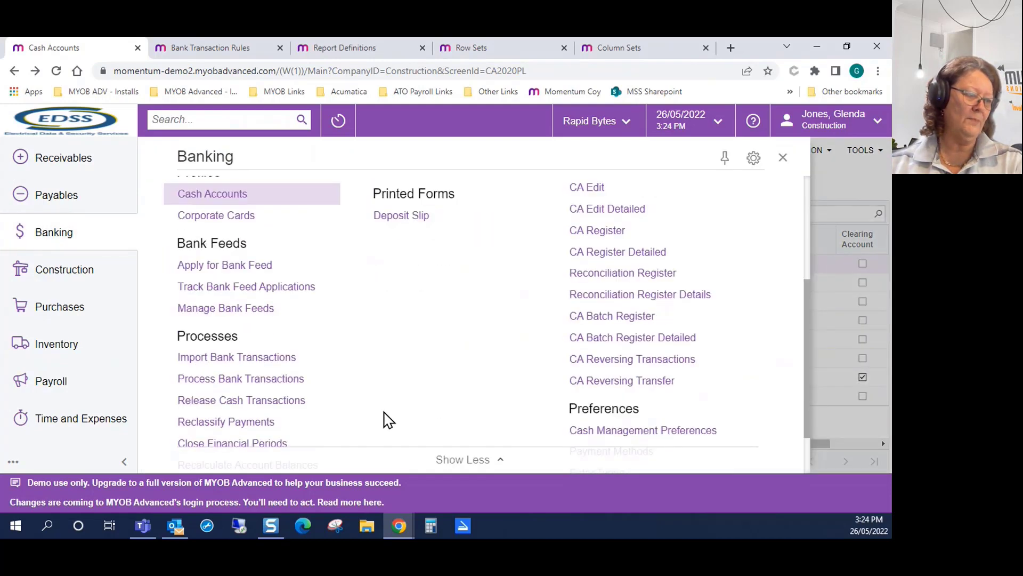
{"action": "left_click", "coordinate": [272, 380]}
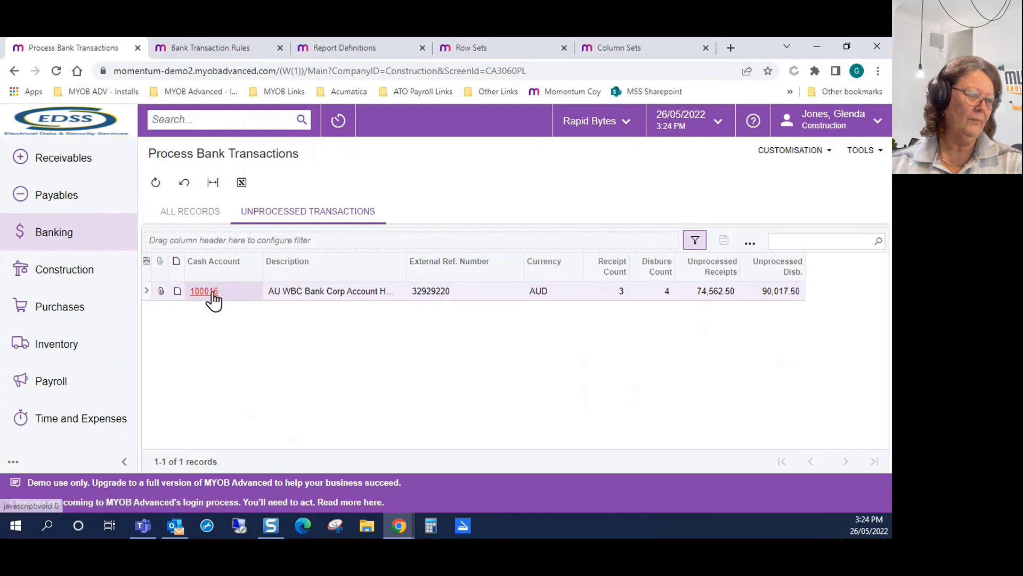
{"action": "left_click", "coordinate": [213, 293]}
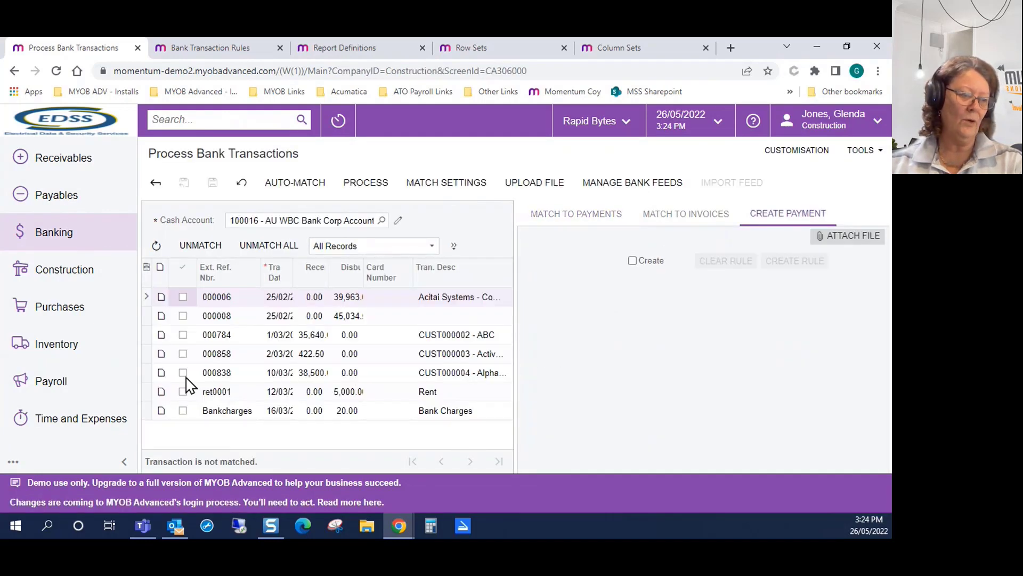
Step: Create a payment for the Rent transaction with module CA and entry type SPEND
{"action": "left_click", "coordinate": [469, 393]}
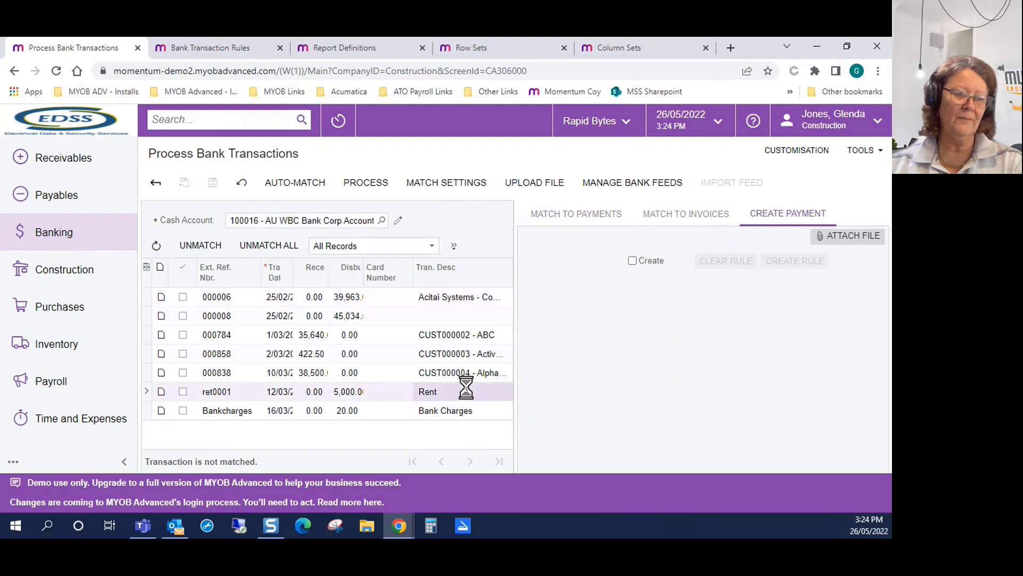
{"action": "left_click", "coordinate": [633, 261]}
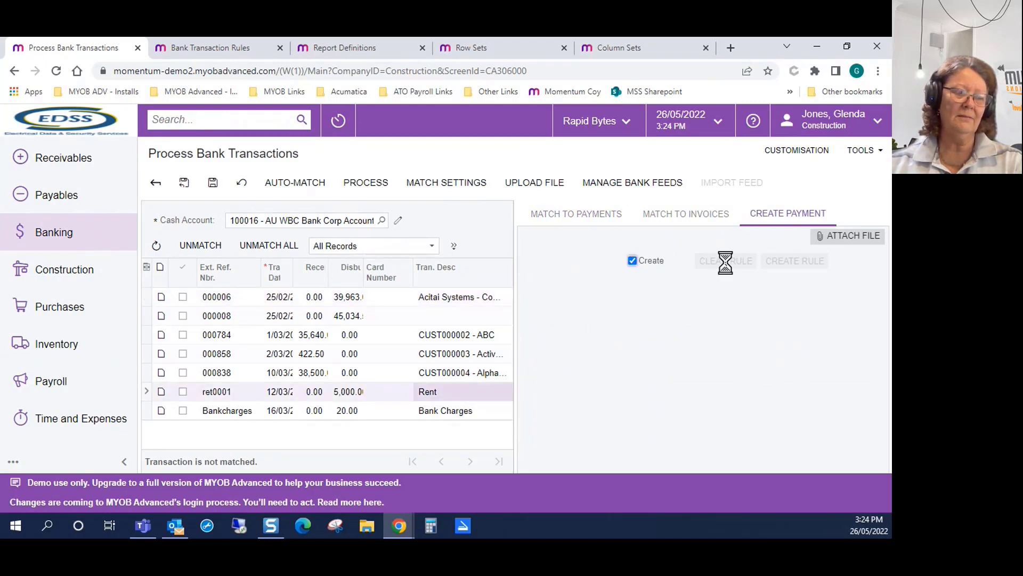
{"action": "left_click", "coordinate": [750, 278]}
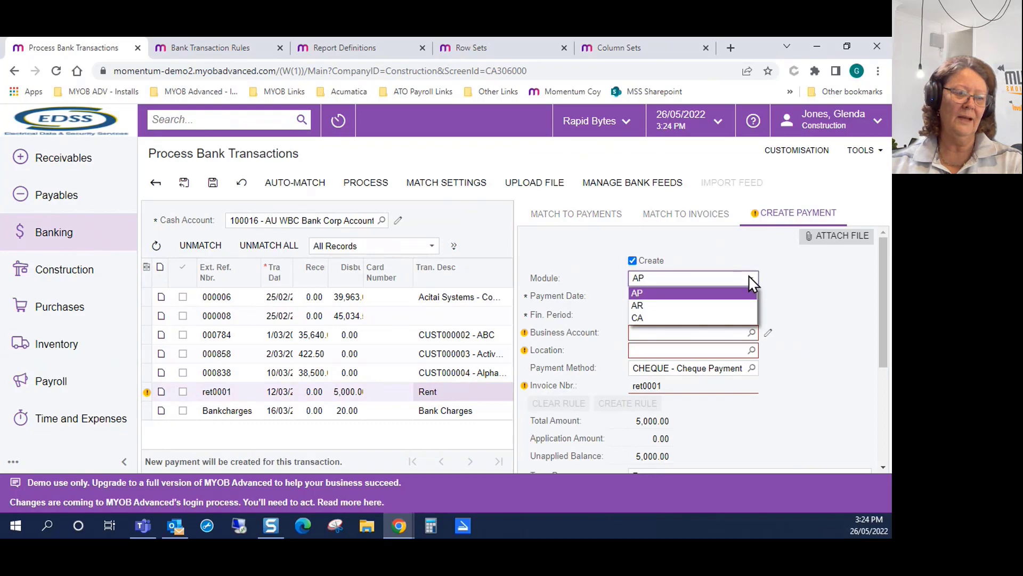
{"action": "left_click", "coordinate": [737, 320]}
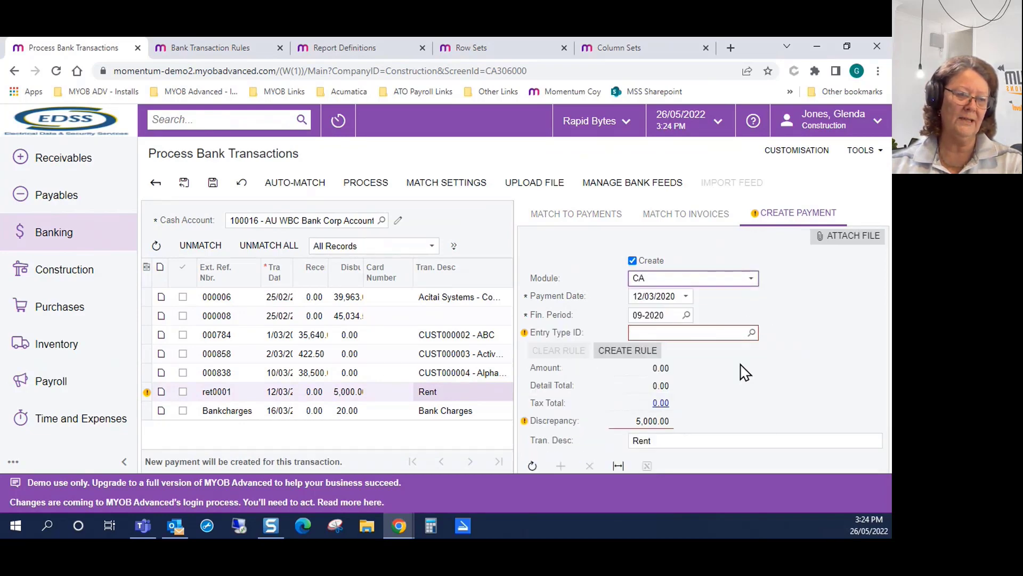
{"action": "left_click", "coordinate": [751, 333]}
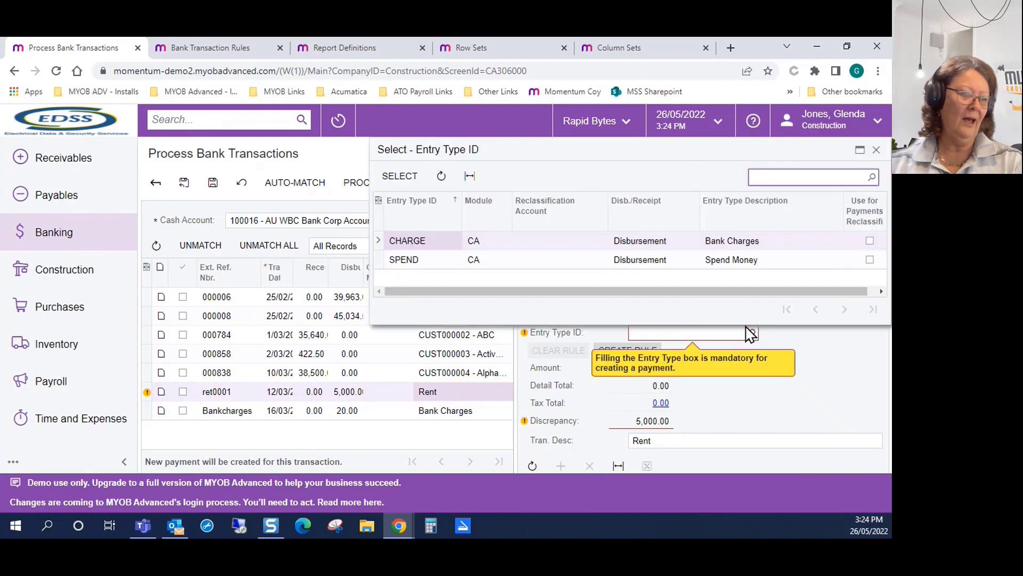
{"action": "left_click", "coordinate": [425, 264]}
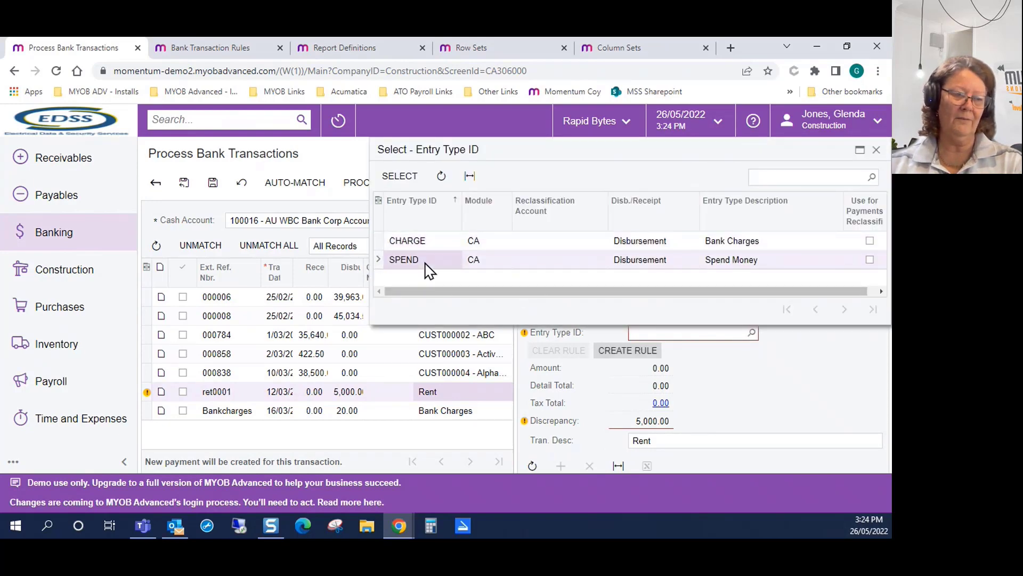
{"action": "double_click", "coordinate": [425, 264]}
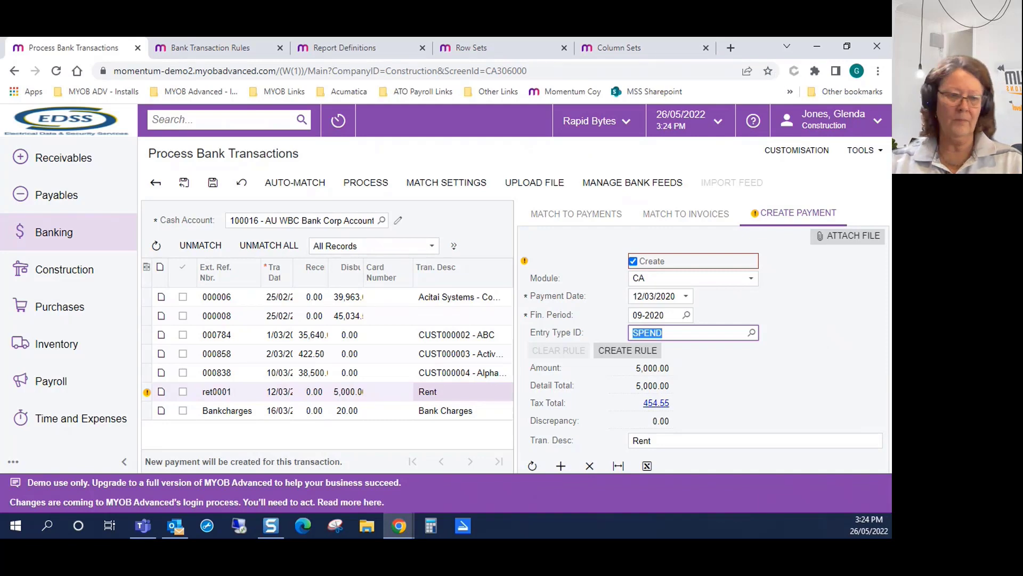
Step: Assign the Rental Expenses offset account and Default subaccount 000-000-000 to the Rent payment line and save
{"action": "key", "text": "ctrl+minus"}
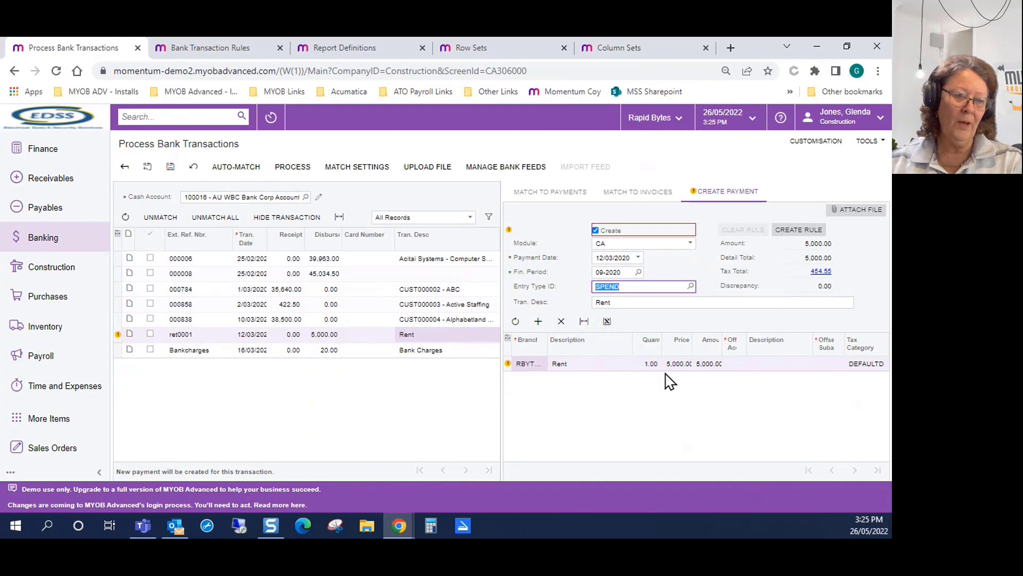
{"action": "left_click", "coordinate": [741, 367]}
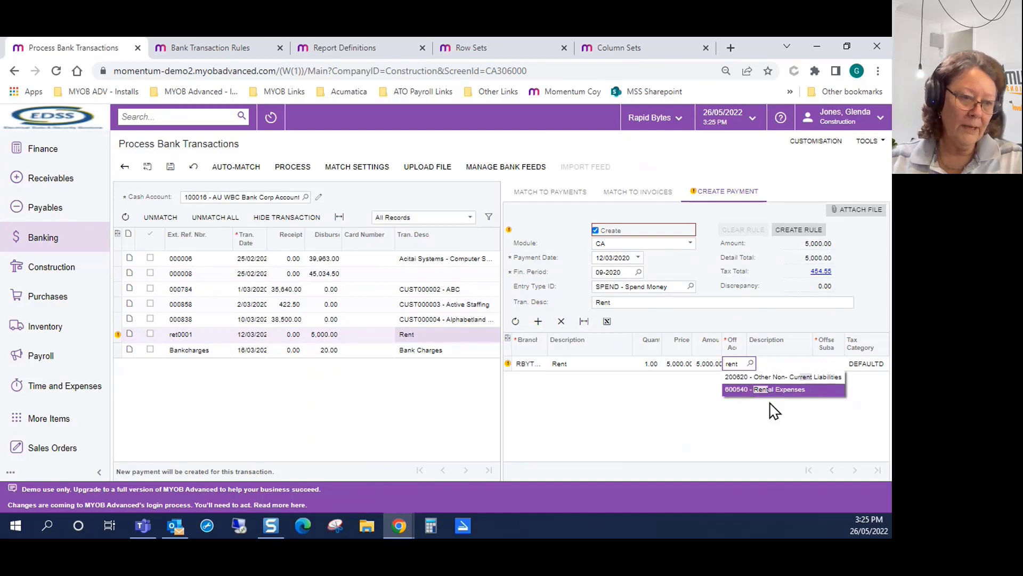
{"action": "left_click", "coordinate": [768, 392]}
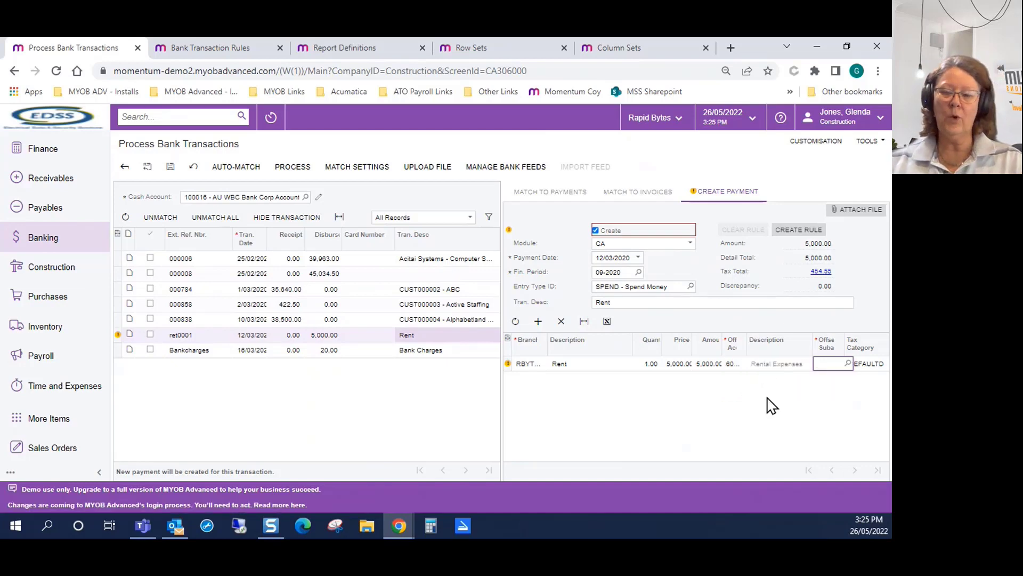
{"action": "left_click", "coordinate": [848, 363]}
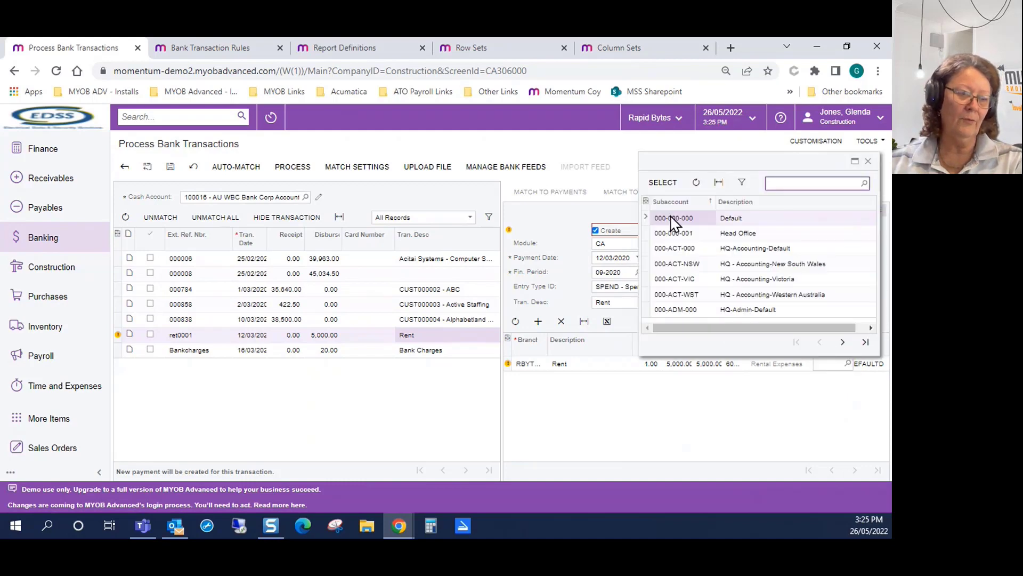
{"action": "double_click", "coordinate": [673, 222]}
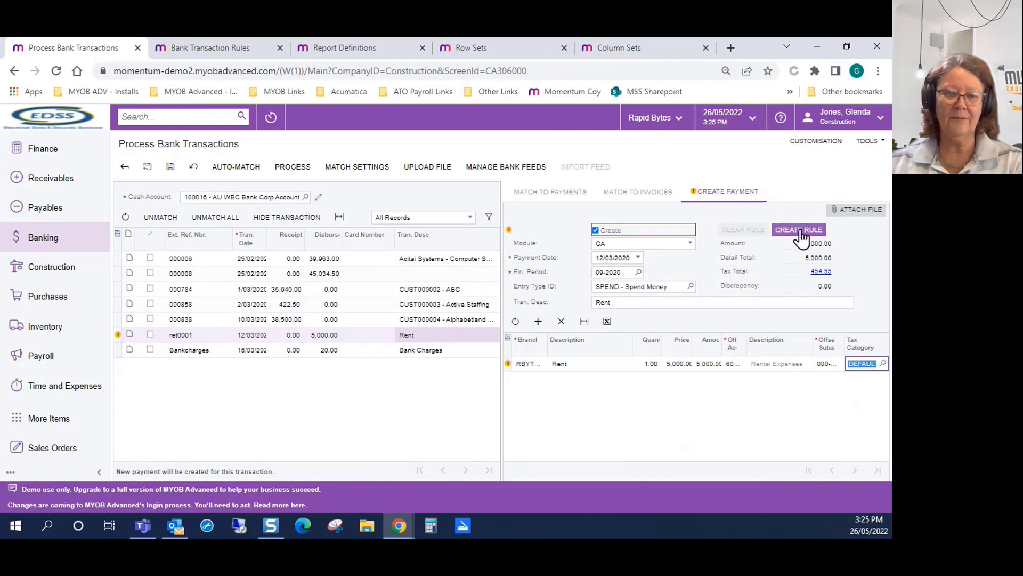
{"action": "left_click", "coordinate": [171, 166]}
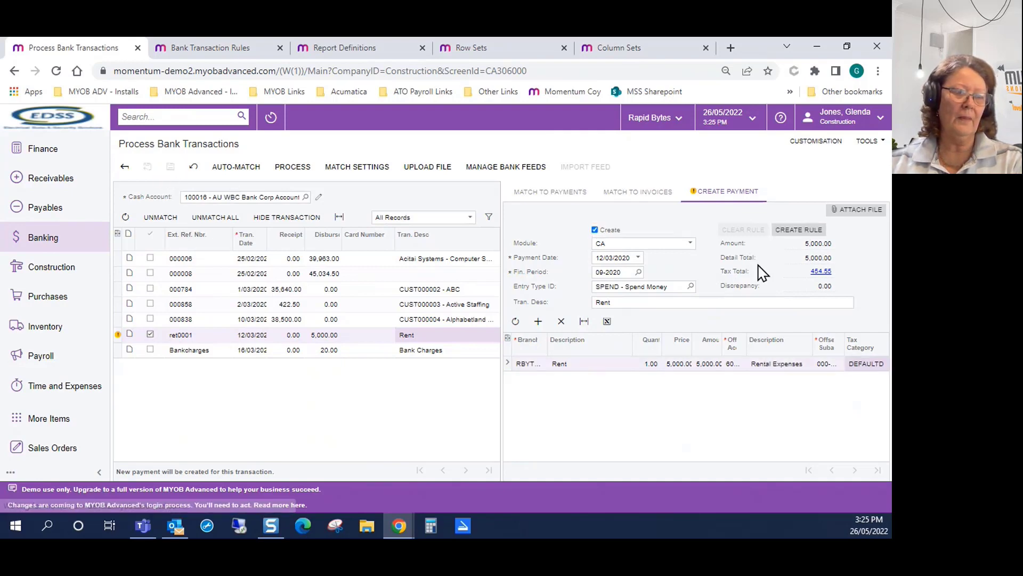
Step: Create a bank transaction rule described as Rent from the Rent payment, then save and apply it
{"action": "left_click", "coordinate": [790, 233]}
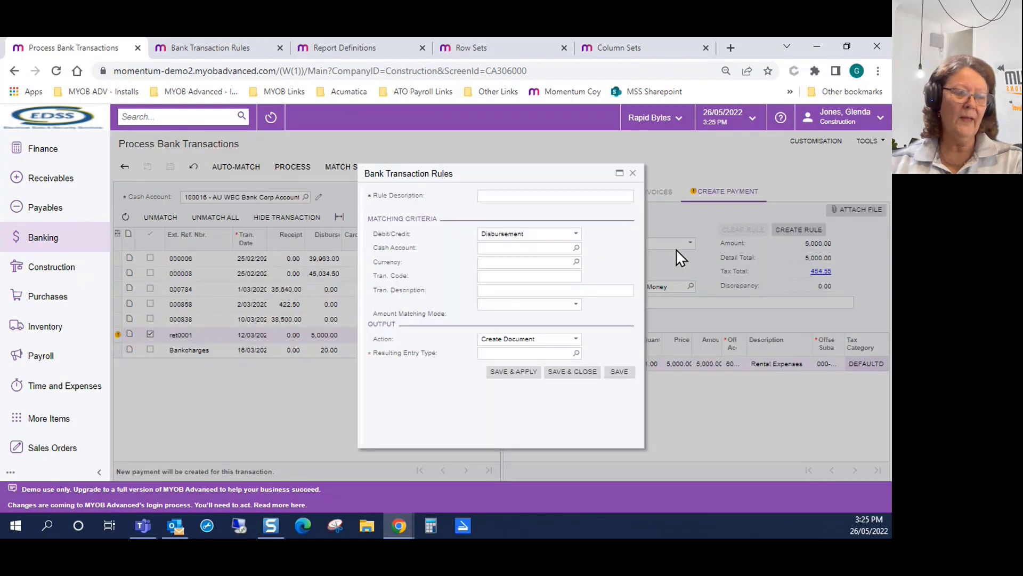
{"action": "left_click", "coordinate": [573, 198]}
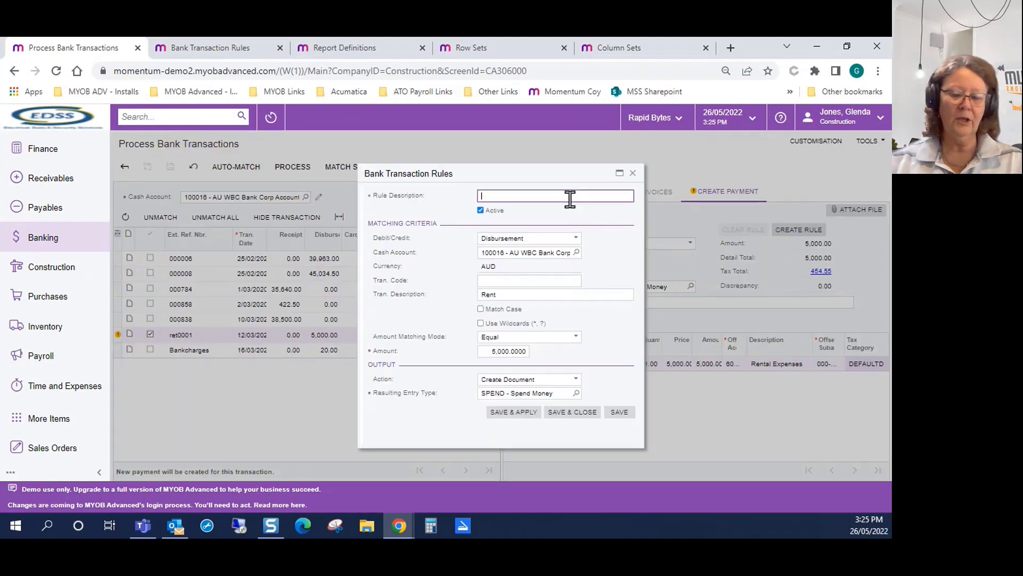
{"action": "type", "text": "Rent"}
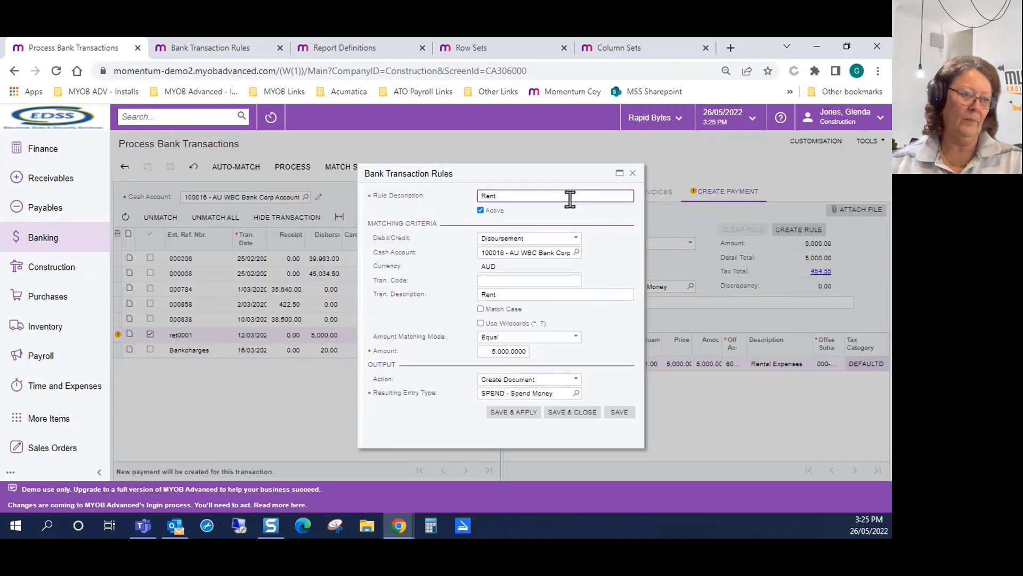
{"action": "key", "text": "Tab"}
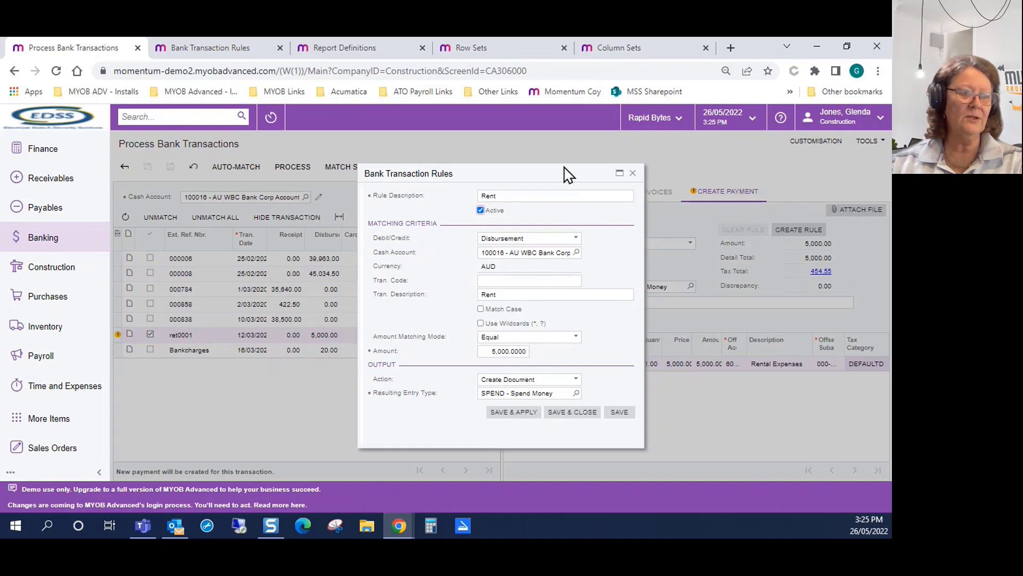
{"action": "left_click_drag", "start_coordinate": [568, 173], "coordinate": [726, 159]}
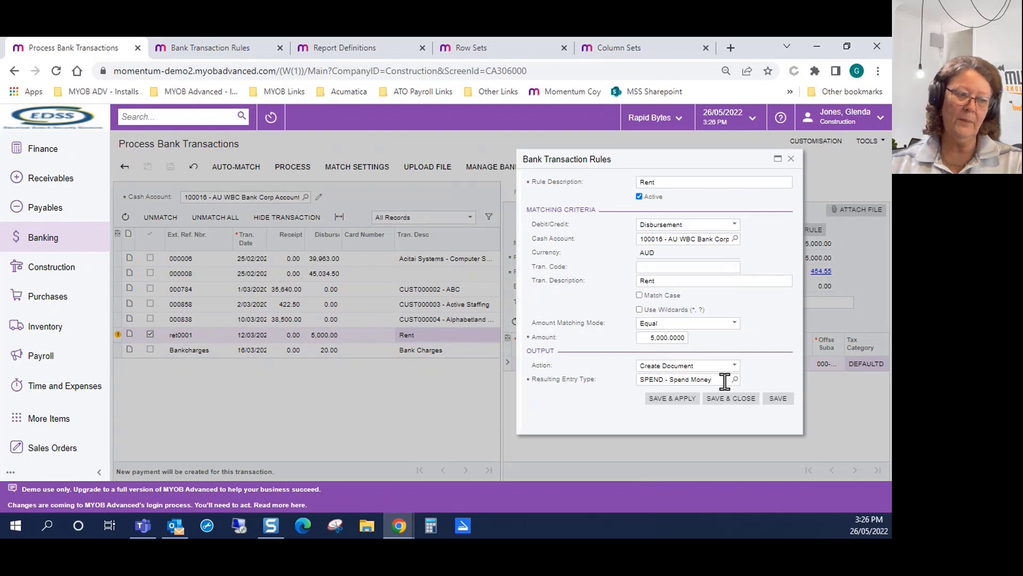
{"action": "left_click", "coordinate": [667, 401]}
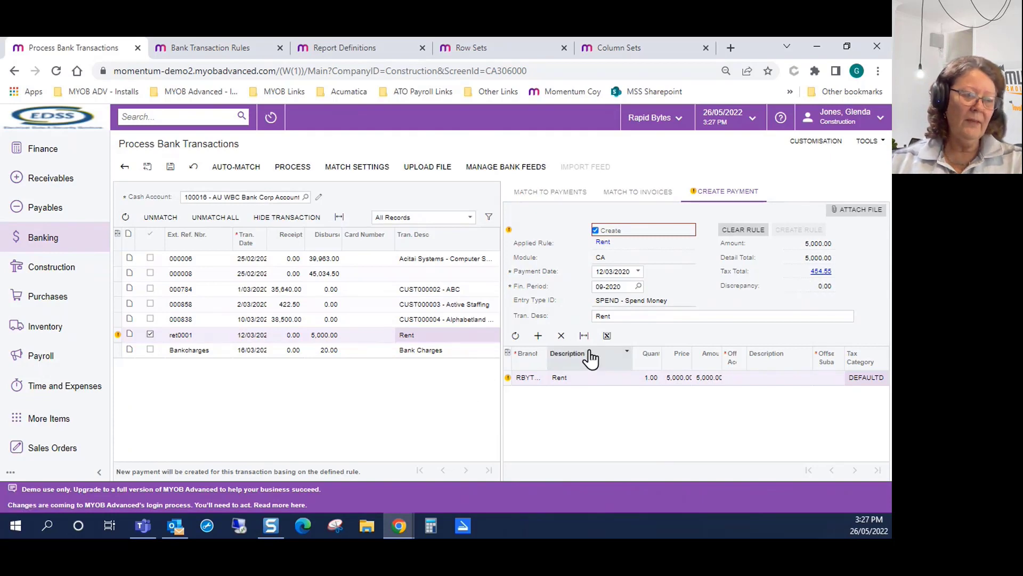
Step: Save the Rent transaction with its applied rule and auto-match the account's bank transactions
{"action": "left_click", "coordinate": [171, 167]}
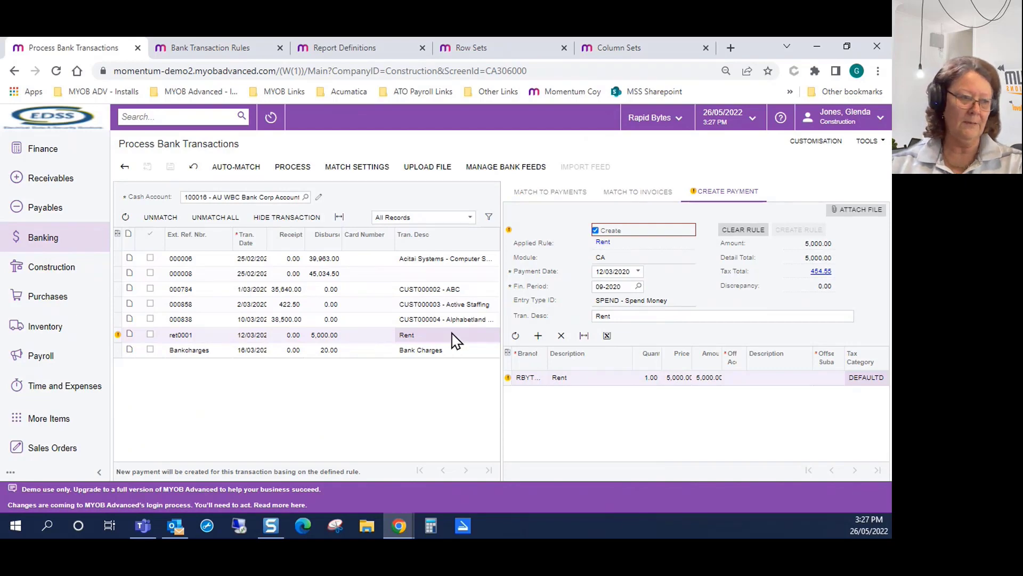
{"action": "left_click", "coordinate": [460, 353]}
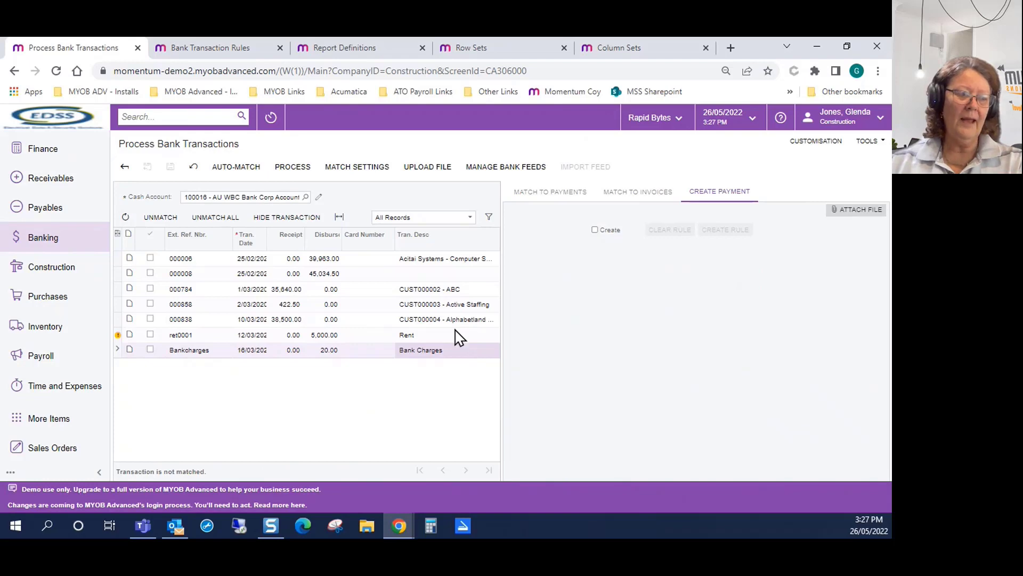
{"action": "left_click", "coordinate": [459, 336]}
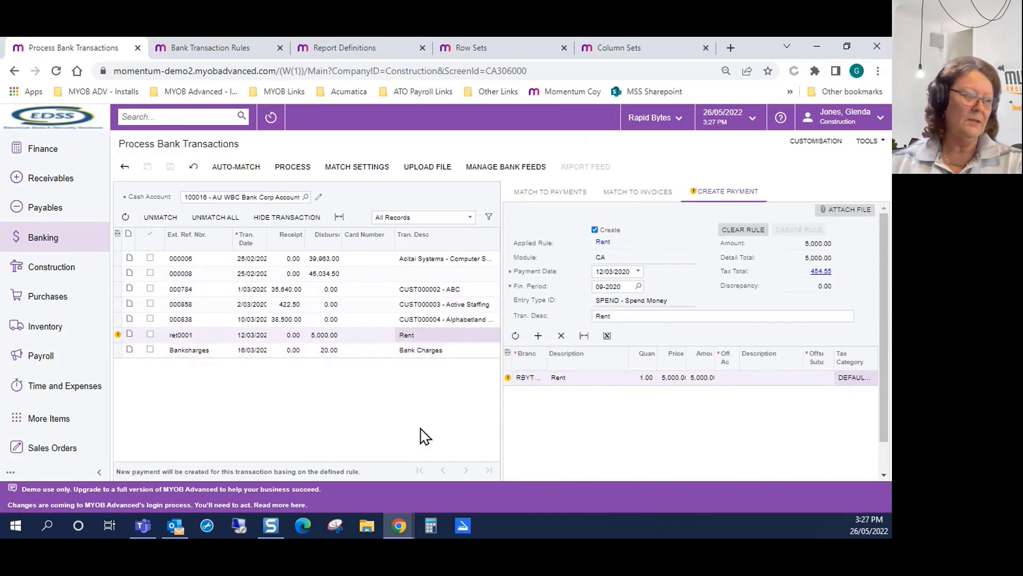
{"action": "left_click", "coordinate": [240, 166]}
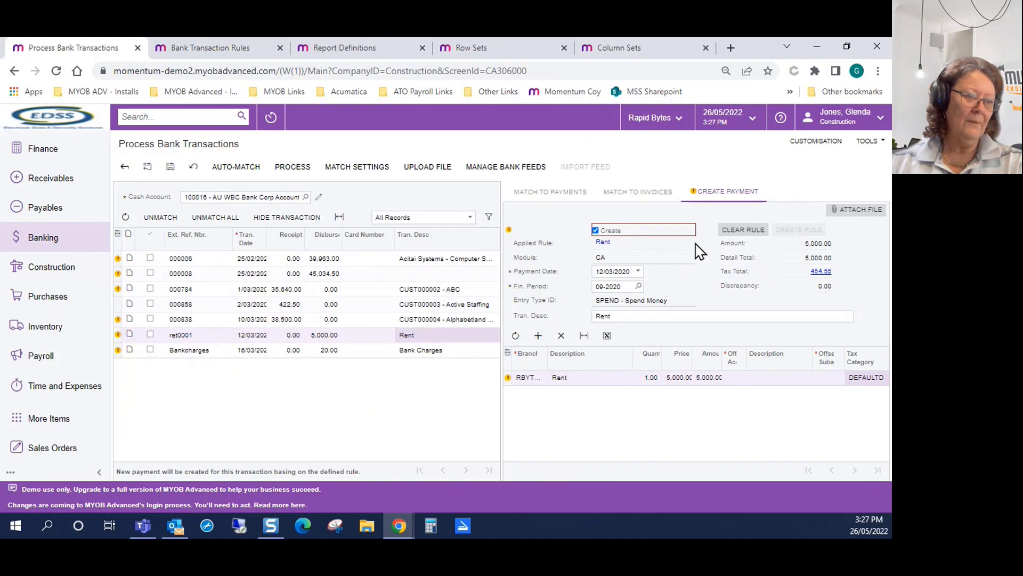
Step: Set the entry type of the Bank Charges transaction's payment to CHARGE
{"action": "left_click", "coordinate": [451, 350]}
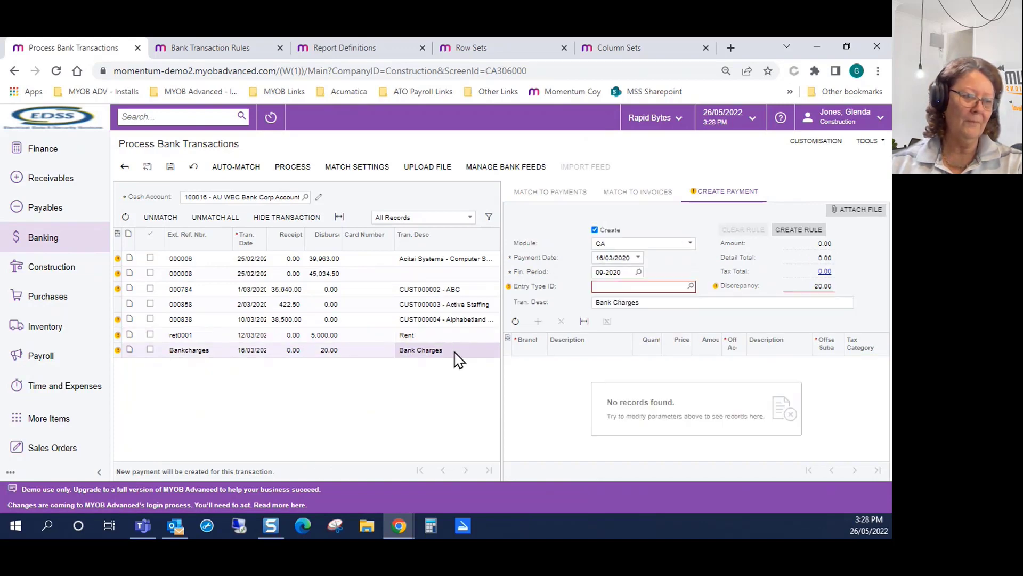
{"action": "left_click", "coordinate": [691, 286]}
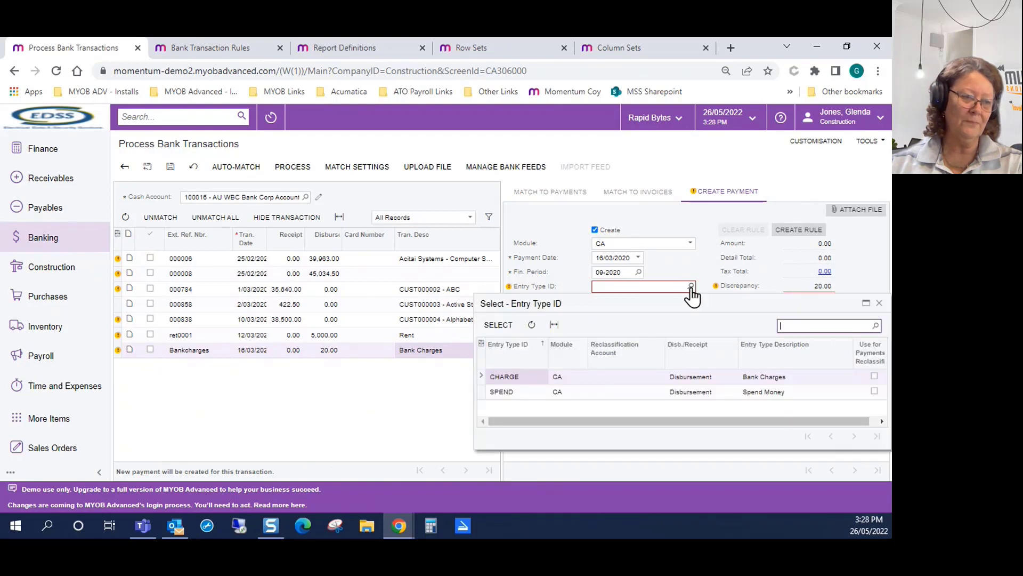
{"action": "left_click", "coordinate": [690, 288]}
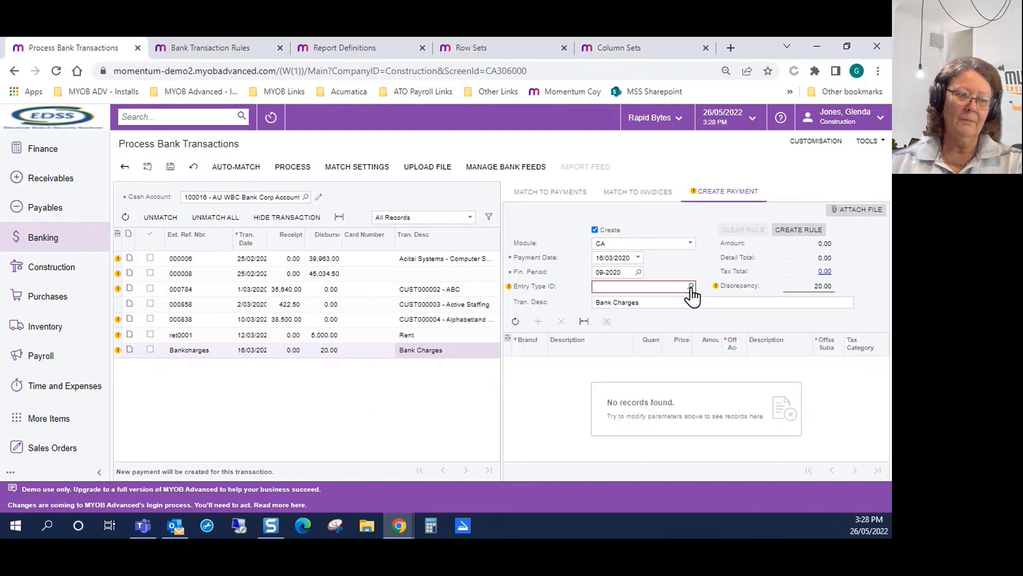
{"action": "left_click", "coordinate": [691, 286]}
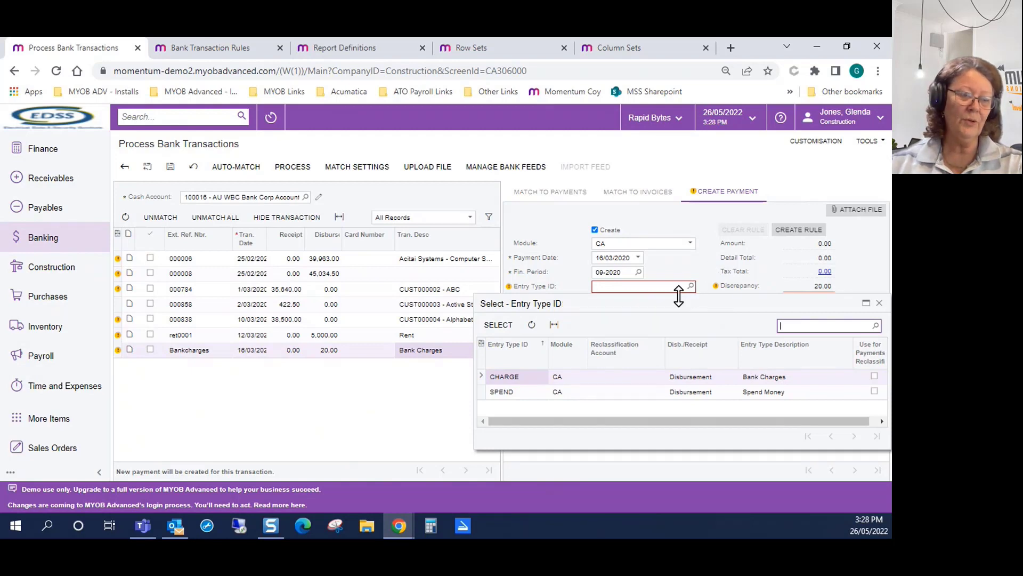
{"action": "left_click", "coordinate": [694, 290]}
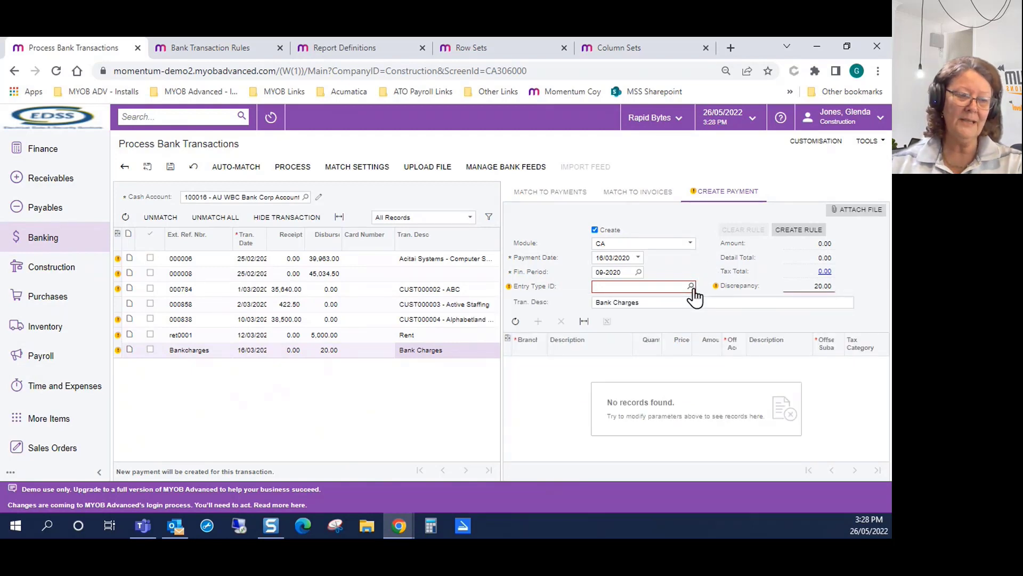
{"action": "left_click", "coordinate": [692, 288]}
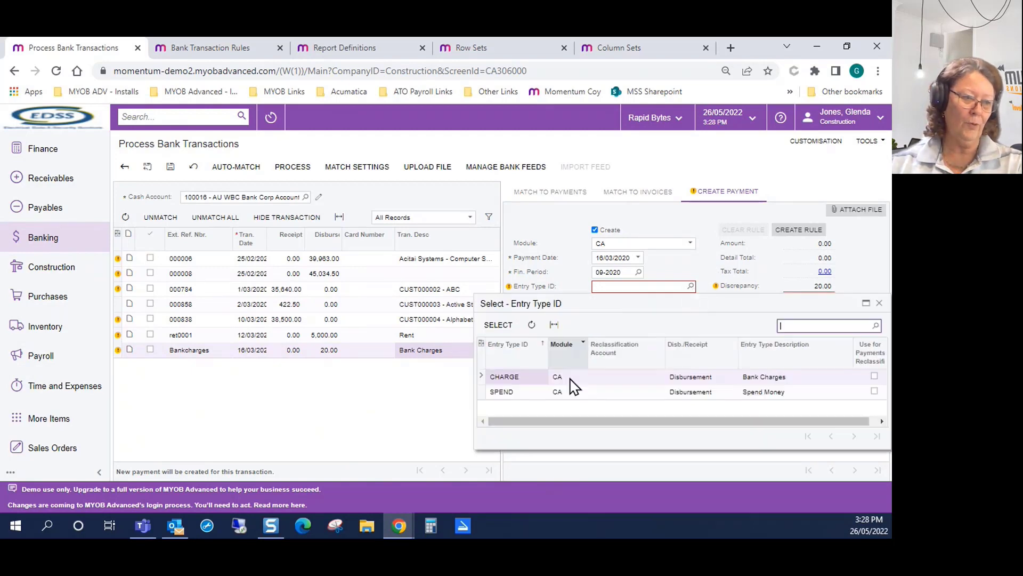
{"action": "double_click", "coordinate": [527, 378]}
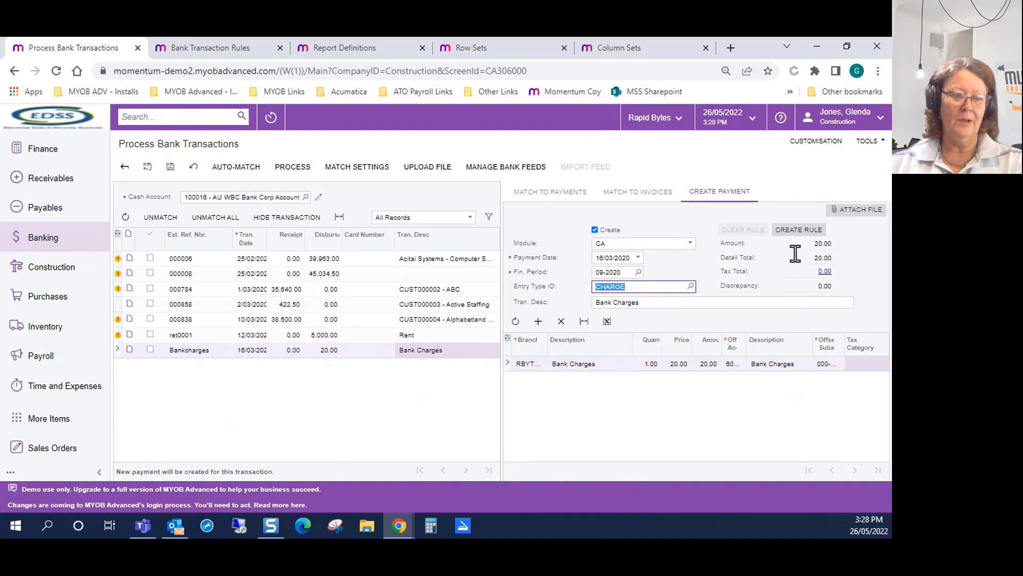
Step: Create a bank transaction rule described as Bank Charges from the Bank Charges payment, with transaction description "Bank Charges *"
{"action": "left_click", "coordinate": [796, 230]}
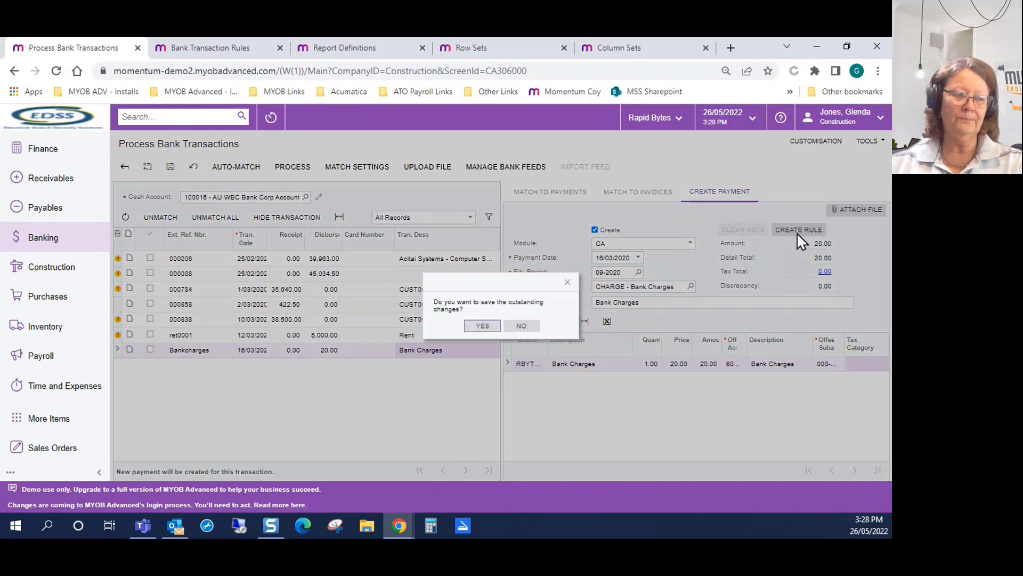
{"action": "left_click", "coordinate": [480, 326]}
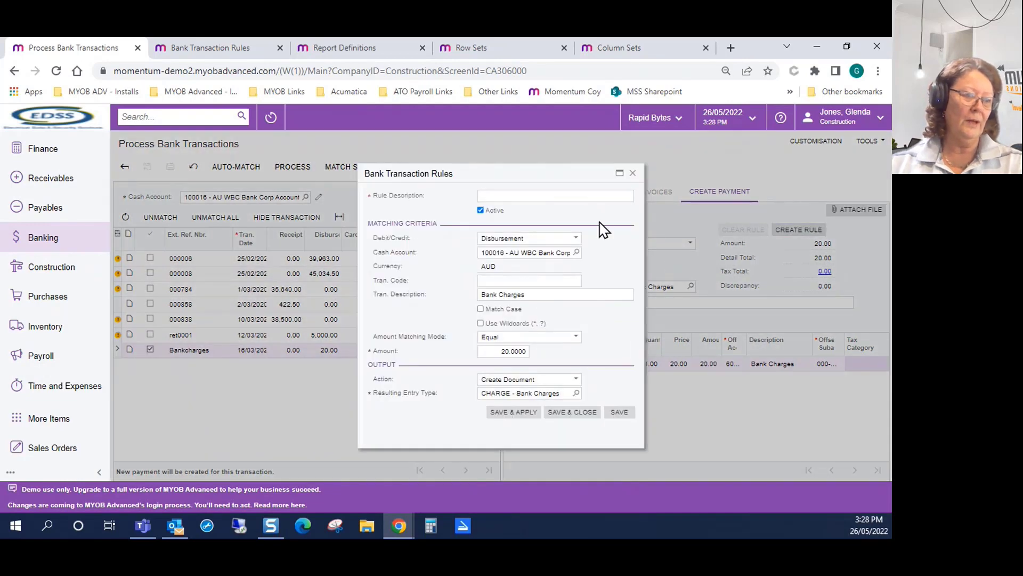
{"action": "left_click", "coordinate": [530, 196]}
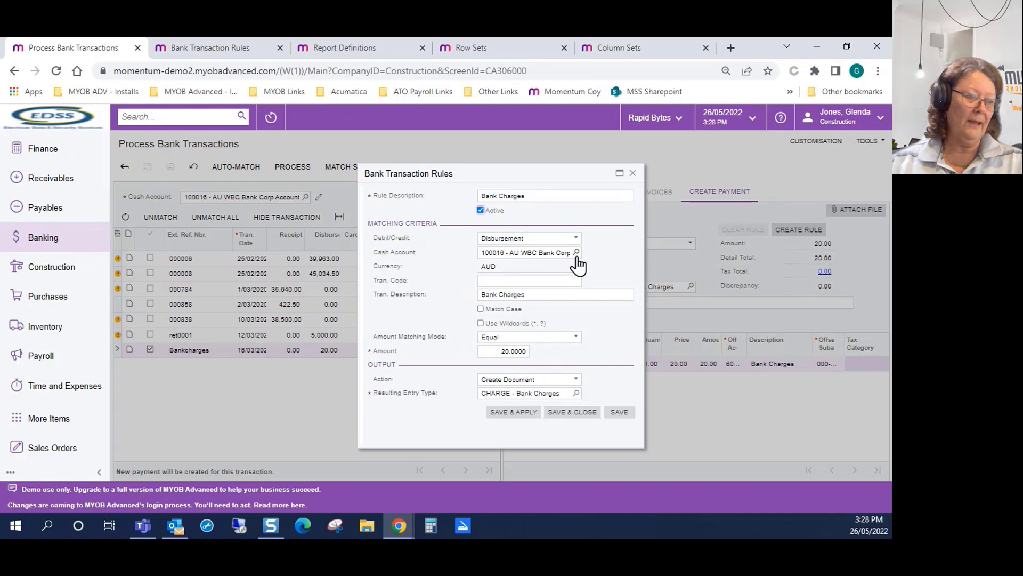
{"action": "left_click", "coordinate": [558, 295]}
{"action": "left_click", "coordinate": [560, 296]}
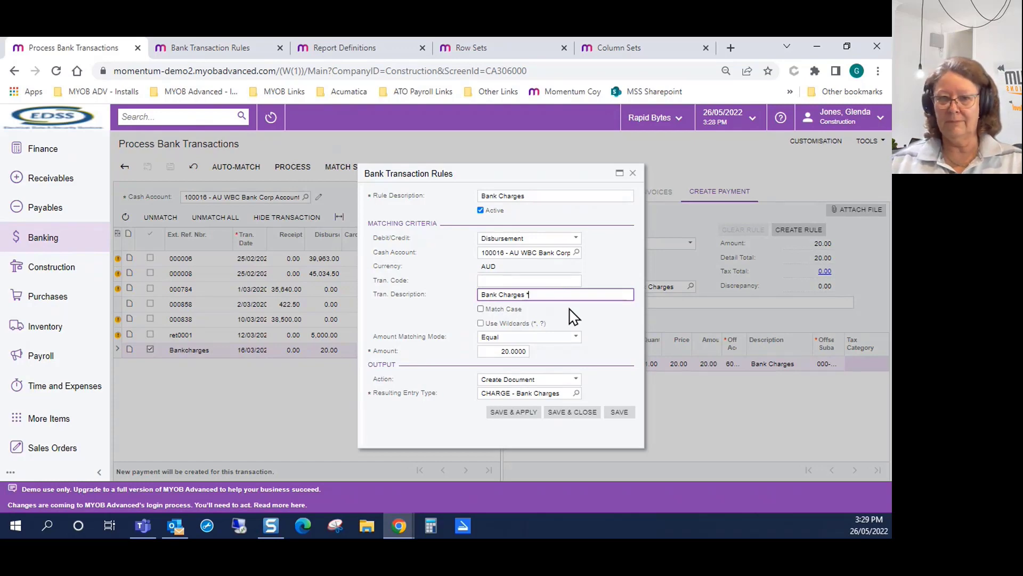
{"action": "left_click", "coordinate": [598, 319]}
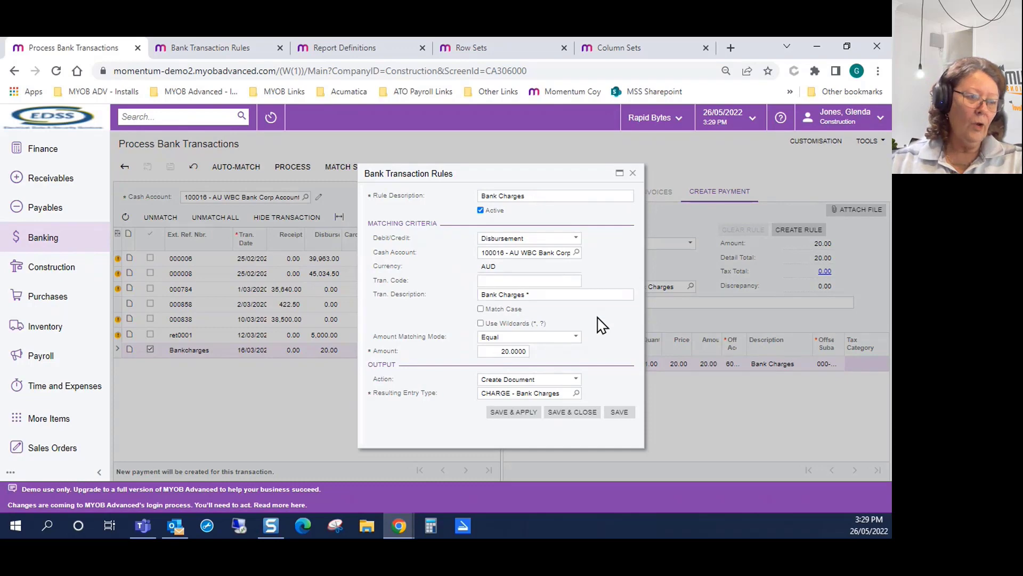
Step: Set the Bank Charges rule's amount matching mode to None, then save and apply the rule
{"action": "left_click", "coordinate": [555, 345]}
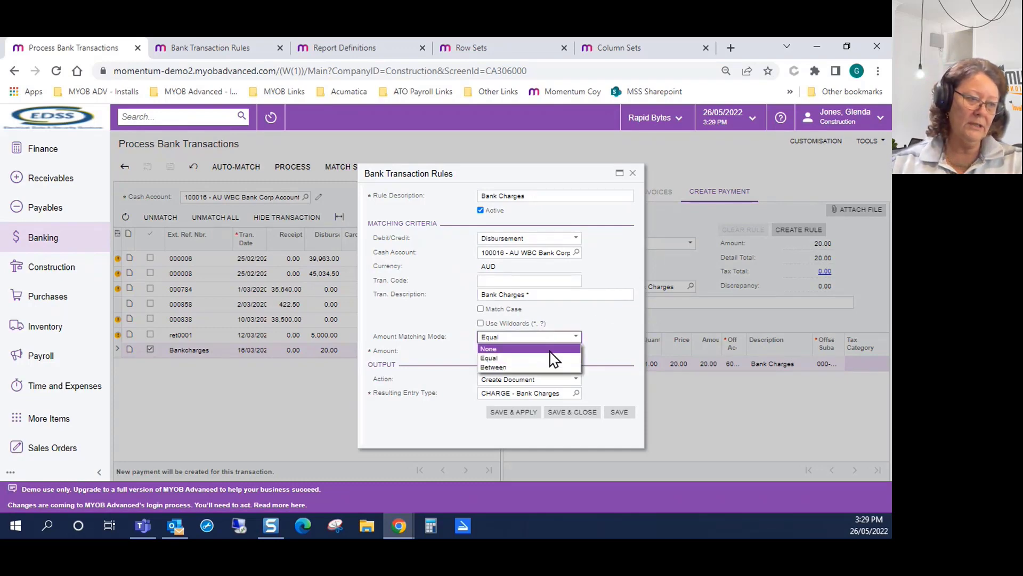
{"action": "left_click", "coordinate": [552, 350]}
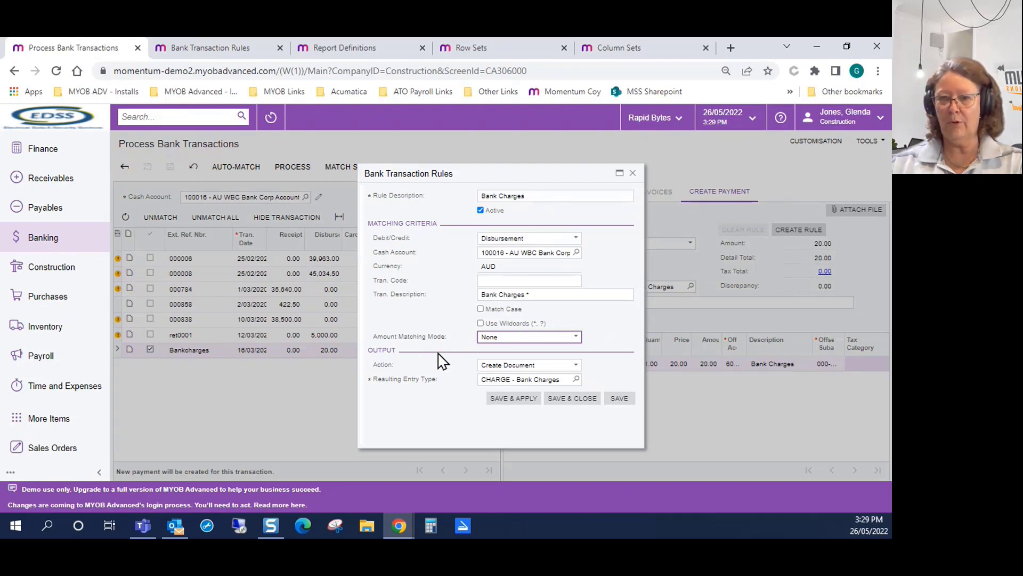
{"action": "left_click", "coordinate": [519, 400]}
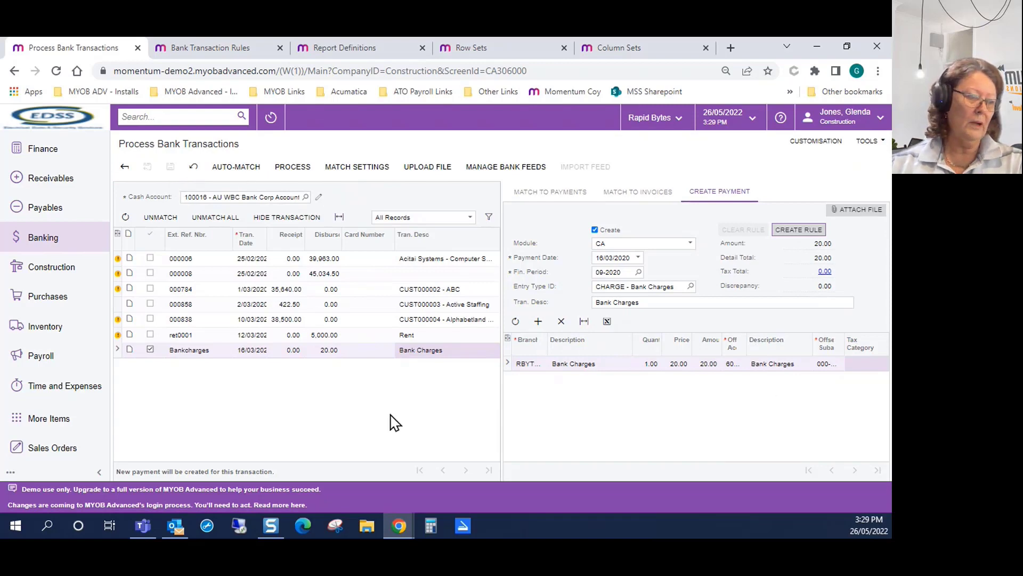
Step: Turn off payment creation for the Bank Charges transaction and auto-match the account's bank transactions
{"action": "left_click", "coordinate": [595, 230]}
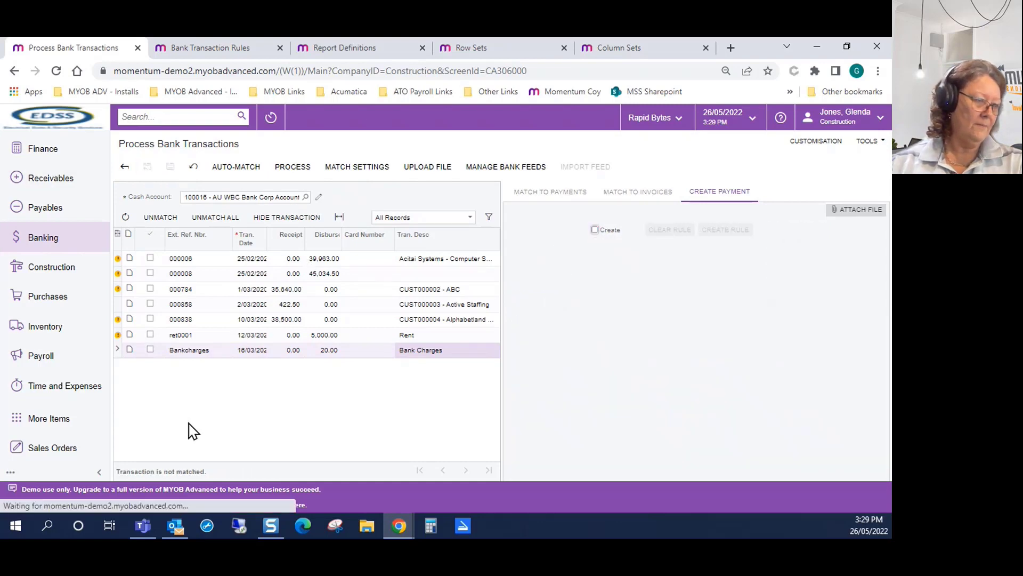
{"action": "left_click", "coordinate": [478, 339]}
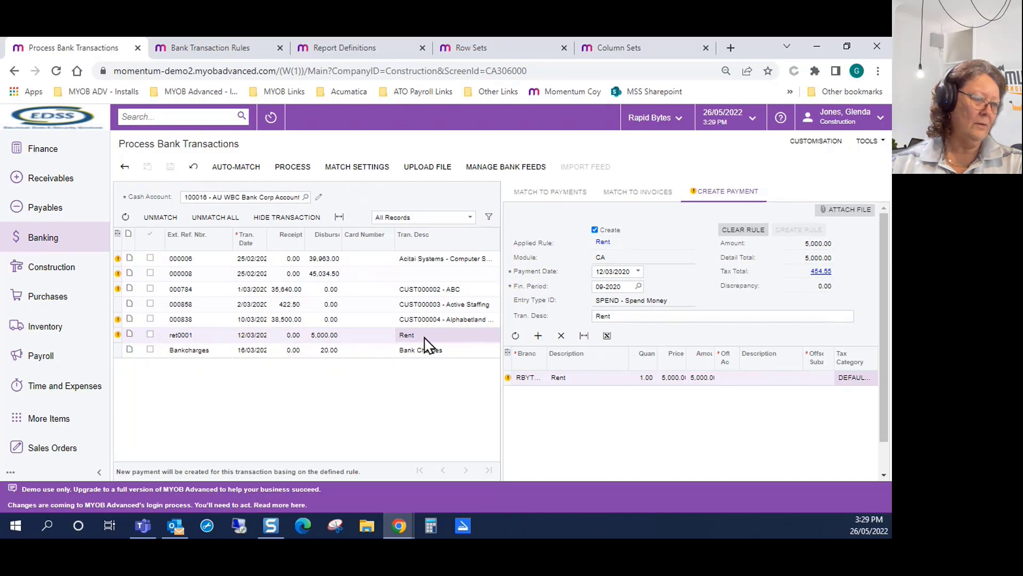
{"action": "left_click", "coordinate": [150, 334]}
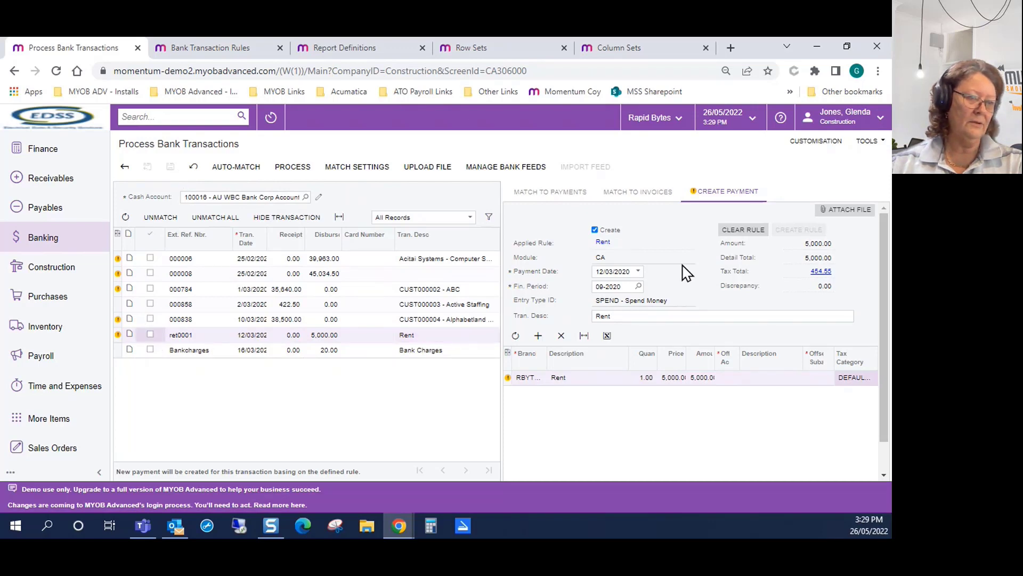
{"action": "left_click", "coordinate": [449, 349]}
{"action": "left_click", "coordinate": [232, 169]}
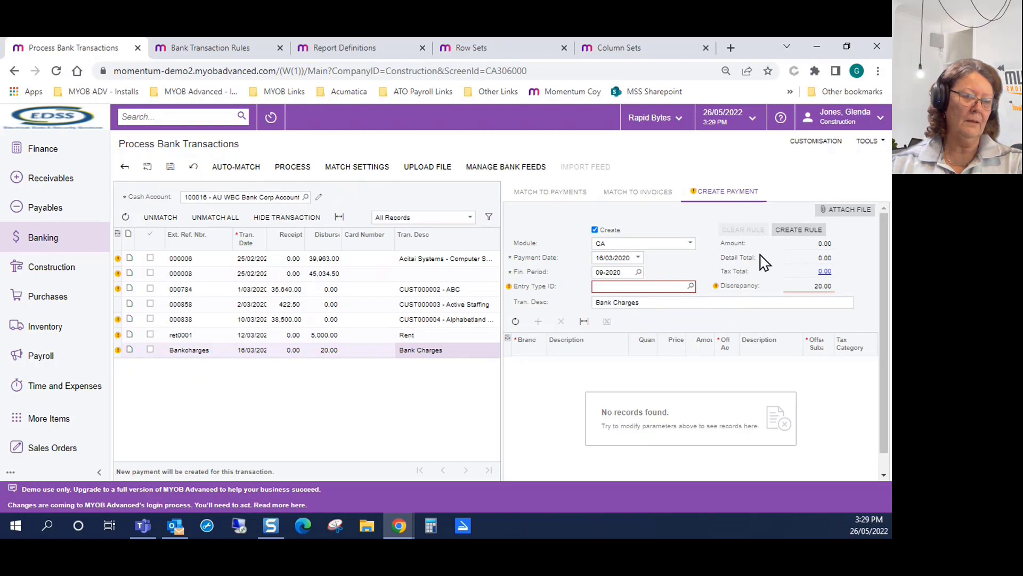
{"action": "left_click", "coordinate": [791, 233]}
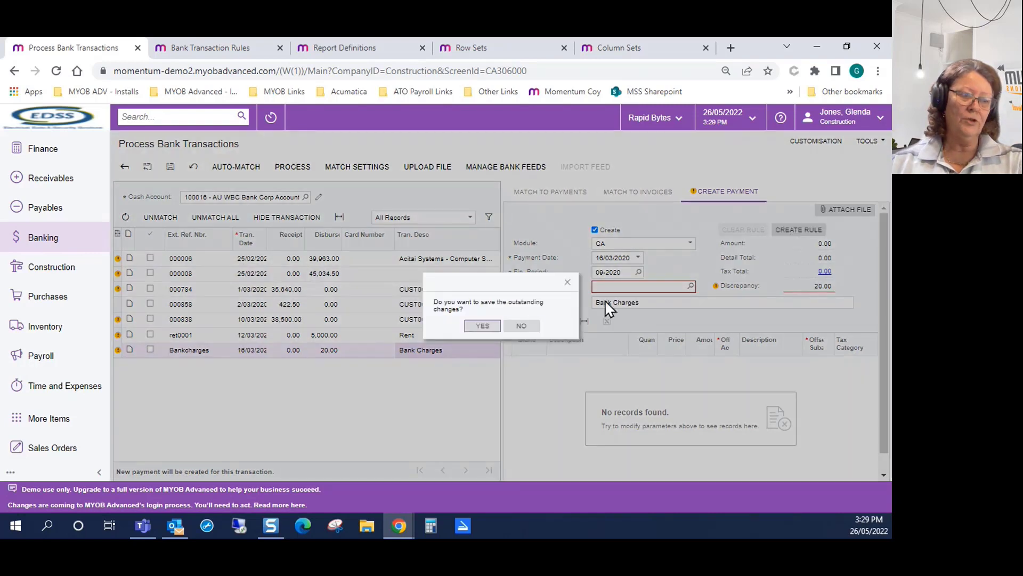
{"action": "left_click", "coordinate": [520, 326]}
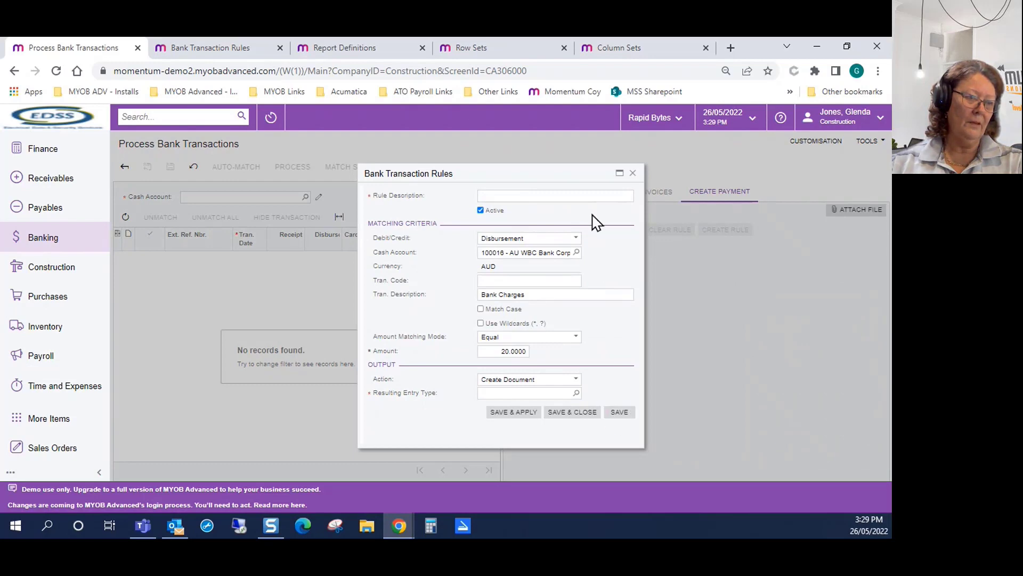
{"action": "left_click", "coordinate": [620, 413]}
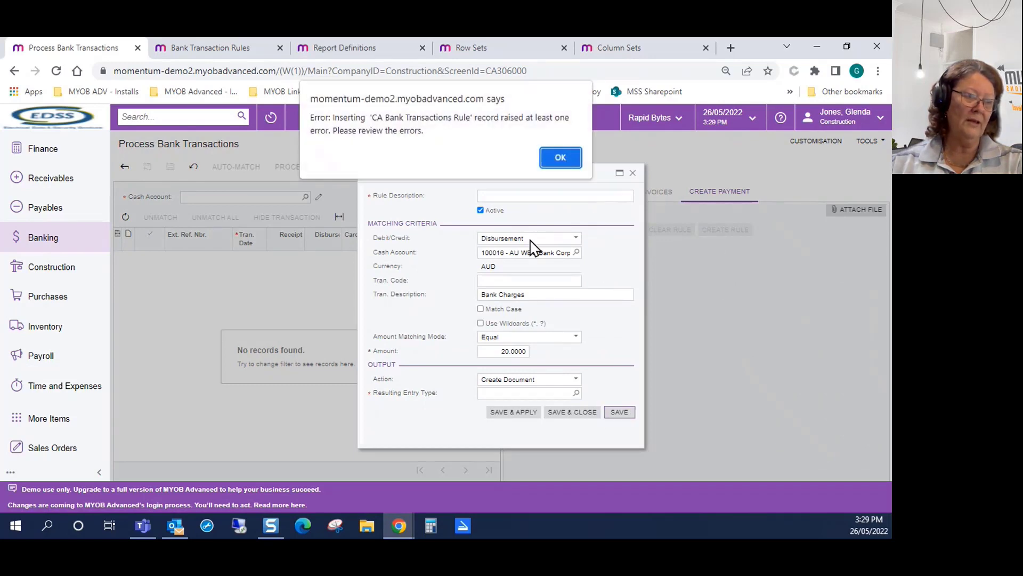
{"action": "left_click", "coordinate": [563, 154]}
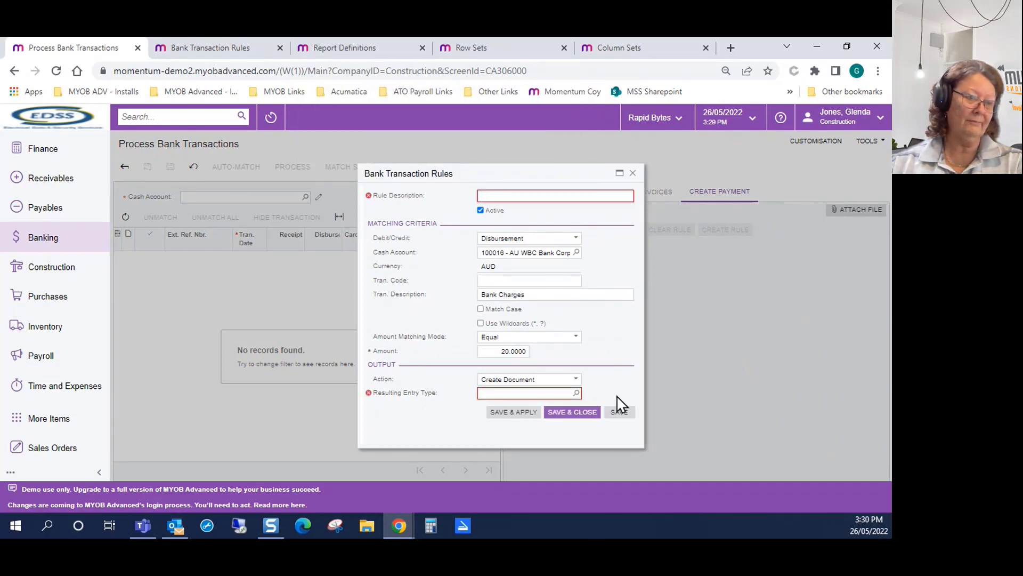
{"action": "left_click", "coordinate": [633, 173]}
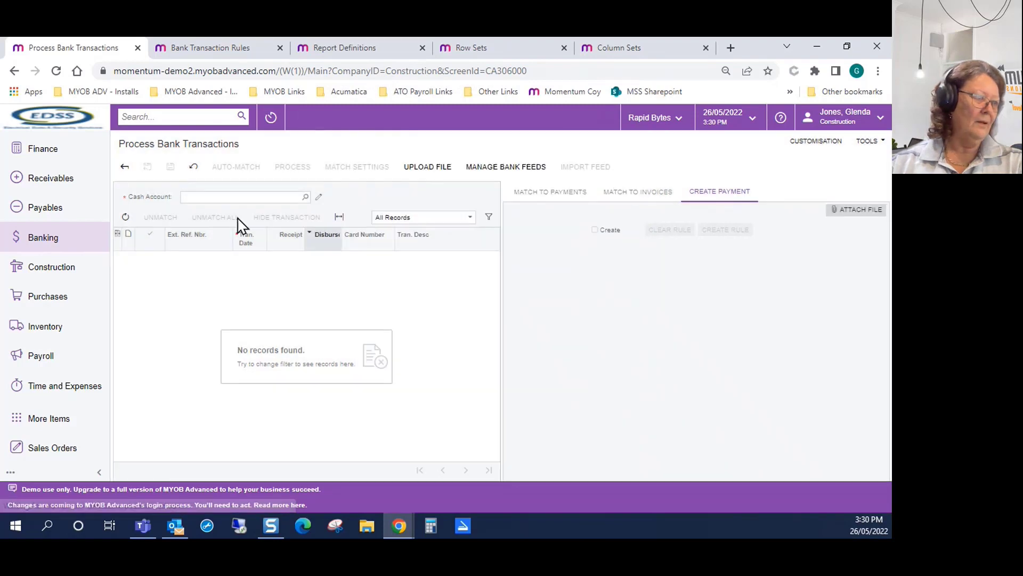
{"action": "left_click", "coordinate": [126, 167]}
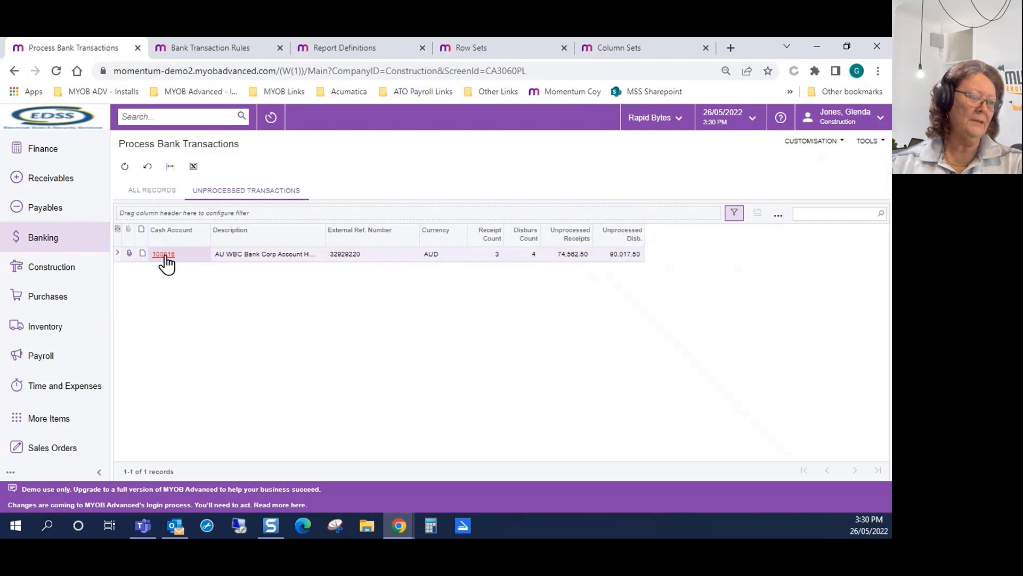
{"action": "left_click", "coordinate": [164, 255]}
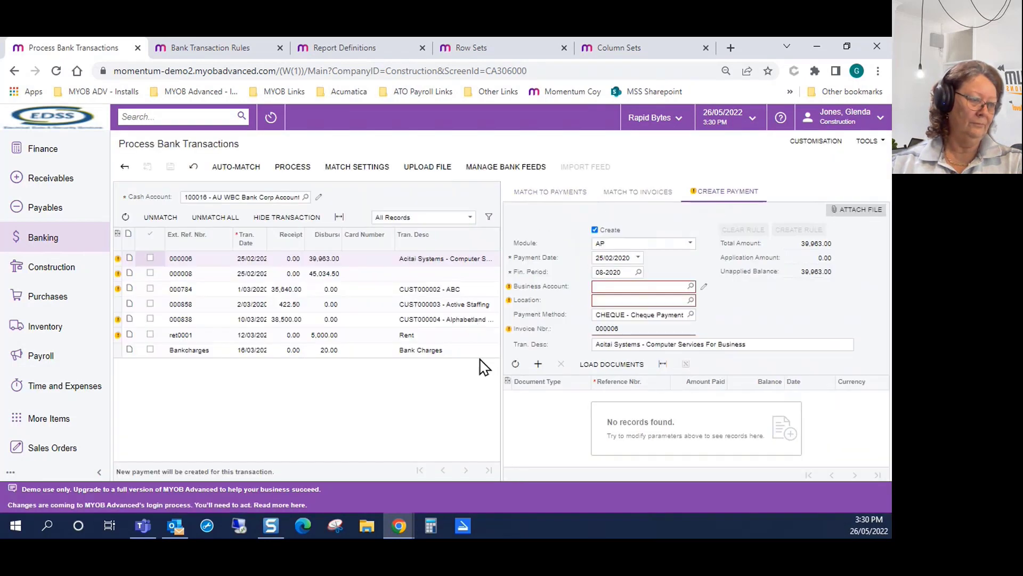
Step: Turn off payment creation for transaction 000838 and the Rent transaction, save, and rerun the auto-match
{"action": "left_click", "coordinate": [469, 350]}
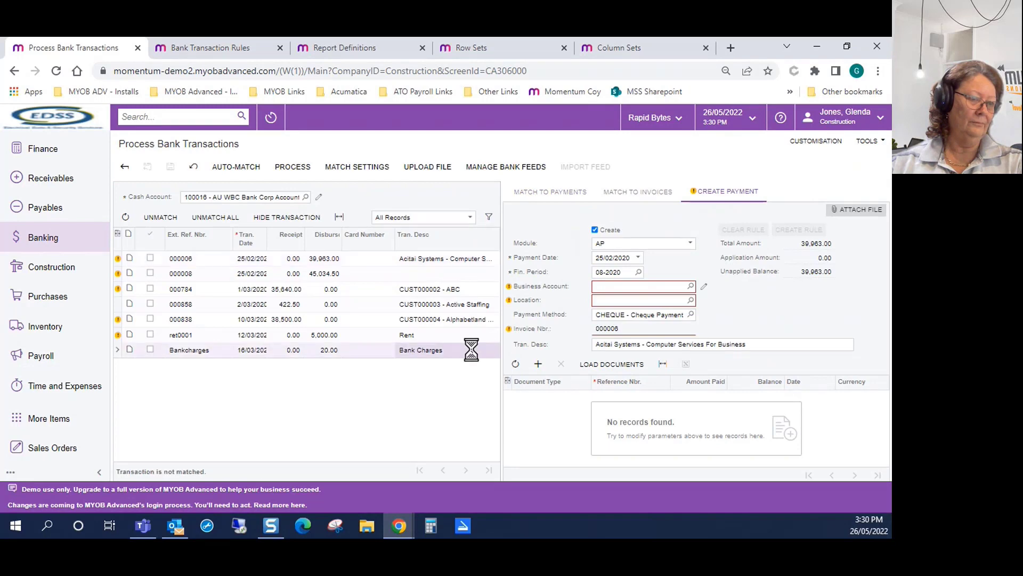
{"action": "left_click", "coordinate": [119, 335]}
{"action": "left_click", "coordinate": [120, 320]}
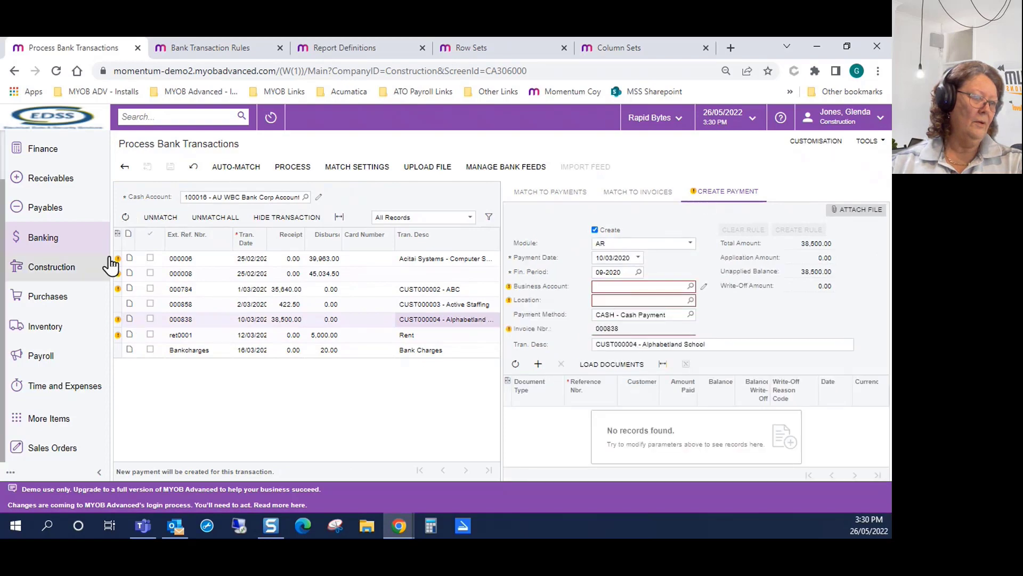
{"action": "left_click", "coordinate": [595, 231]}
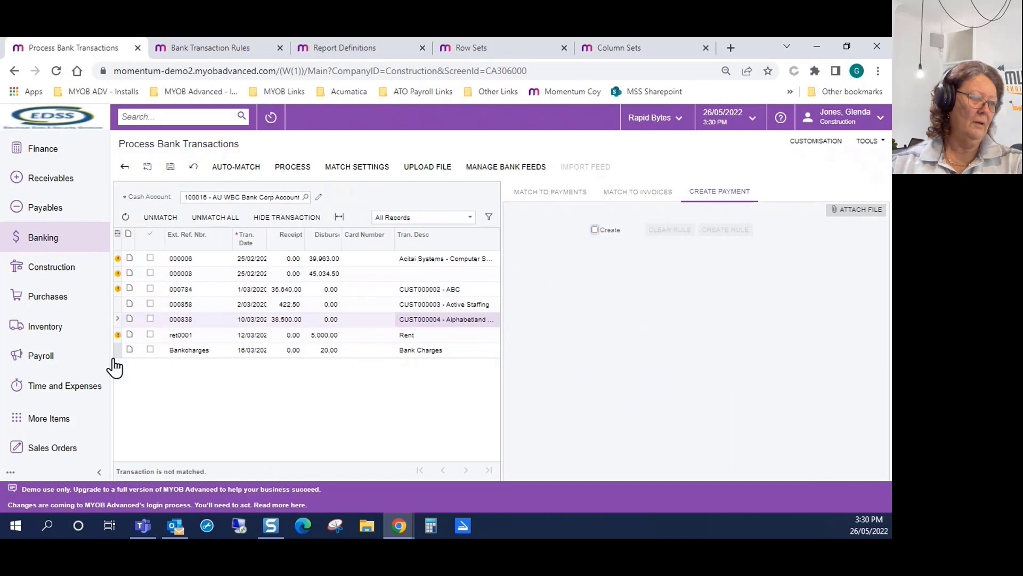
{"action": "left_click", "coordinate": [445, 336]}
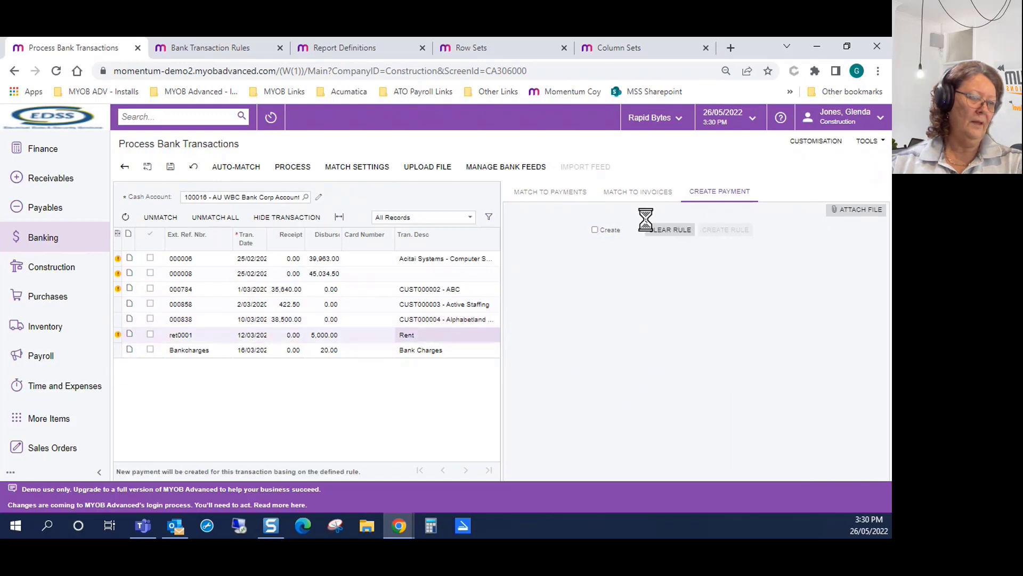
{"action": "left_click", "coordinate": [595, 230]}
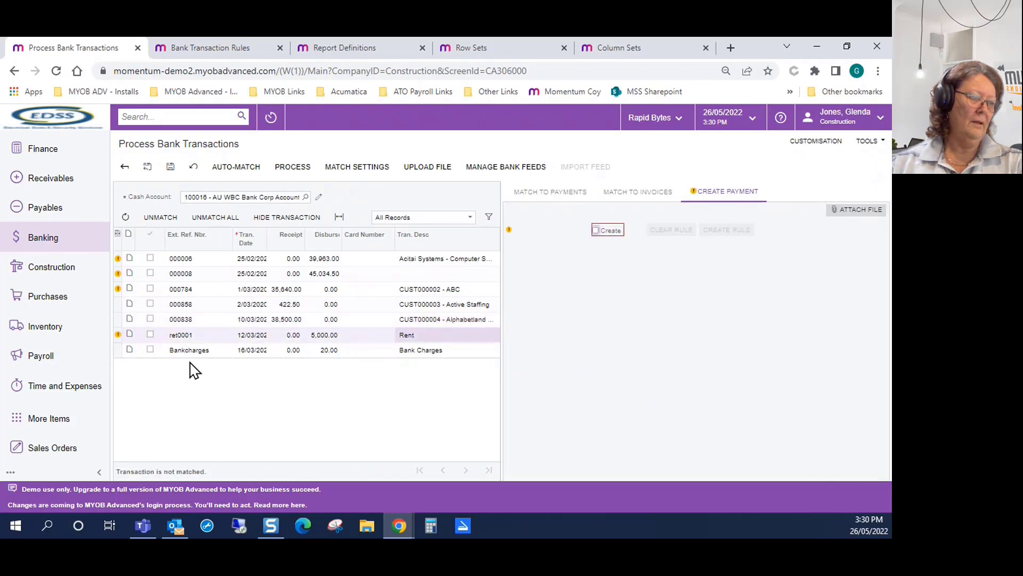
{"action": "left_click", "coordinate": [193, 167]}
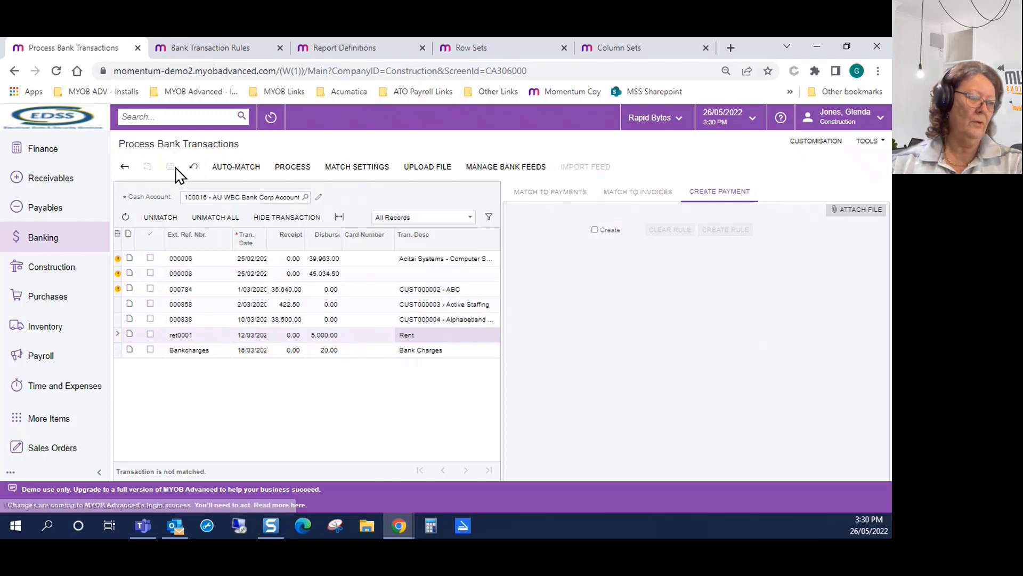
{"action": "left_click", "coordinate": [238, 167]}
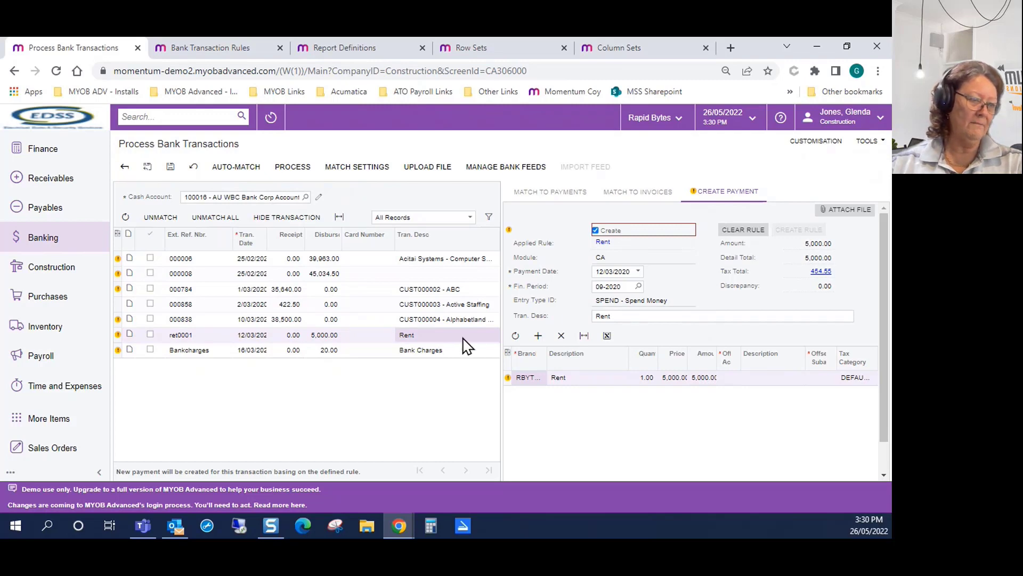
Step: Try to enter "rent" directly as the offset account on the Rent payment line
{"action": "left_click", "coordinate": [734, 377]}
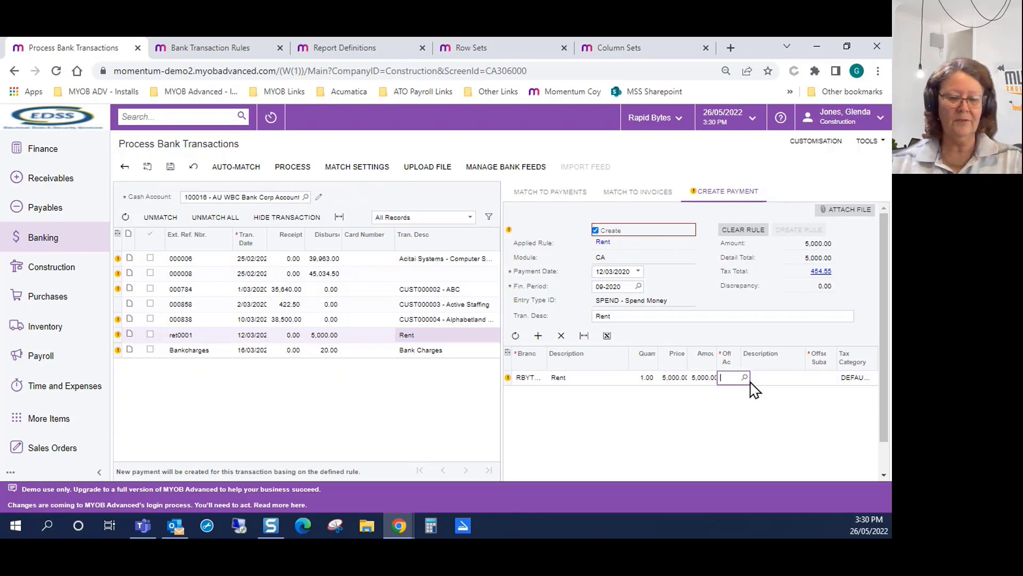
{"action": "type", "text": "rent"}
{"action": "left_click", "coordinate": [757, 406]}
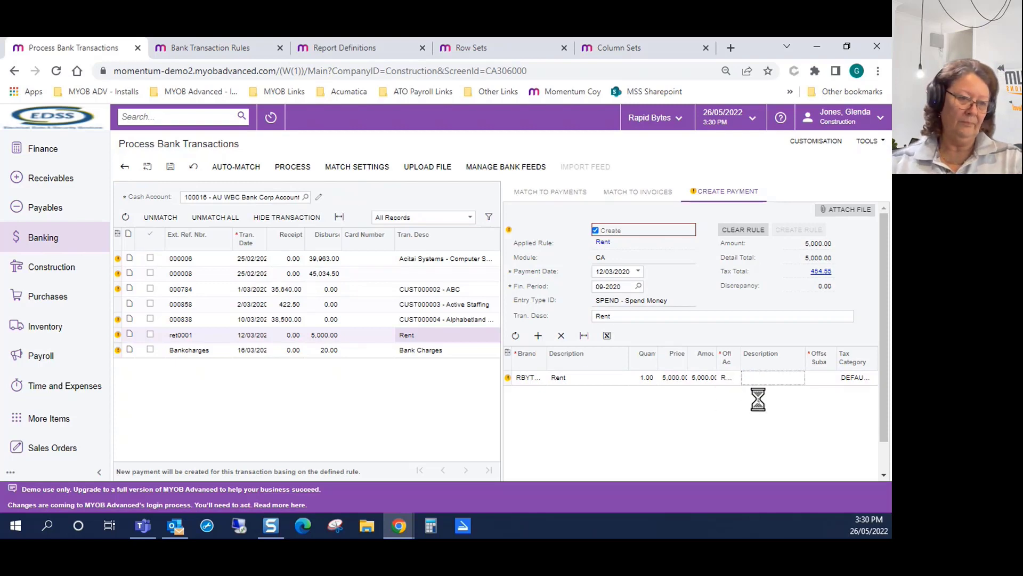
{"action": "left_click", "coordinate": [849, 377]}
{"action": "double_click", "coordinate": [687, 219]}
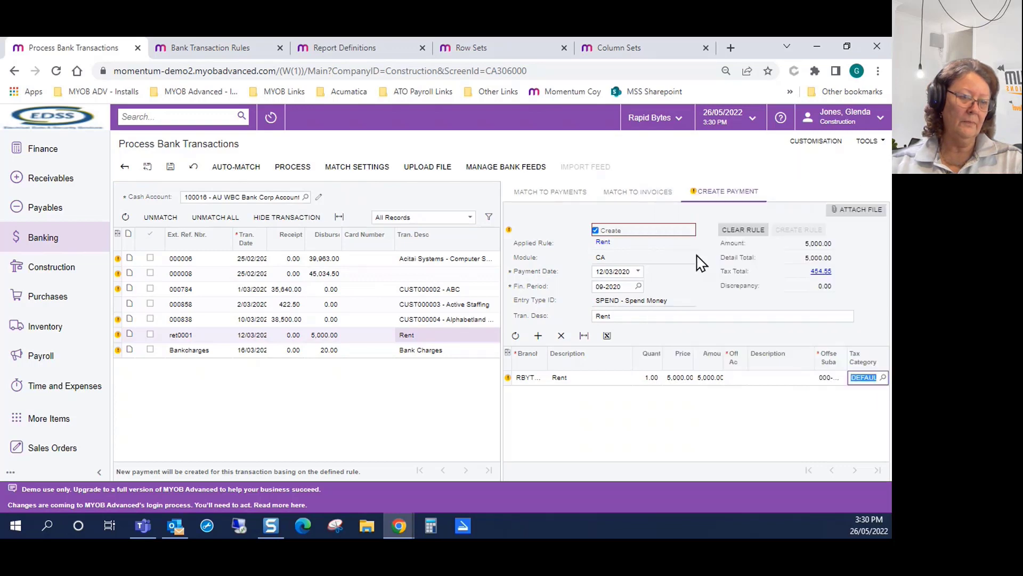
Step: Look up "rent" among the accounts, assign Rental Expenses as the Rent payment line's offset account, and save
{"action": "left_click", "coordinate": [737, 379]}
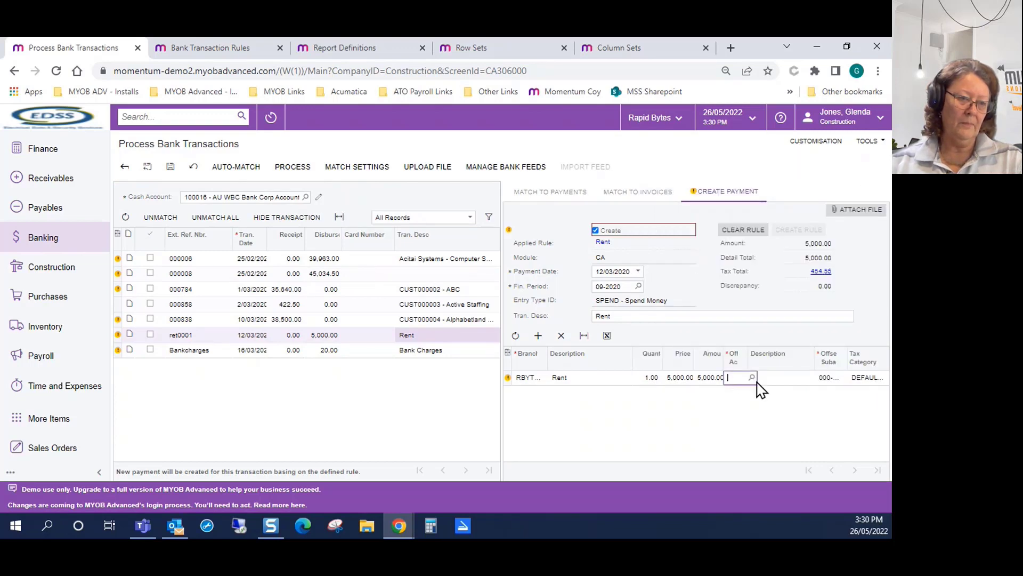
{"action": "left_click", "coordinate": [753, 378]}
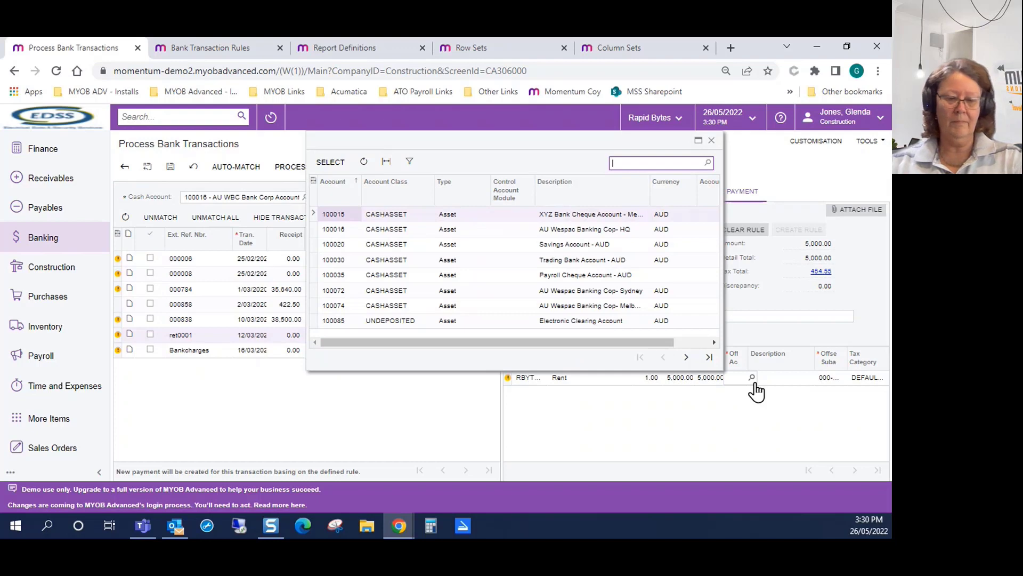
{"action": "type", "text": "rent"}
{"action": "key", "text": "Return"}
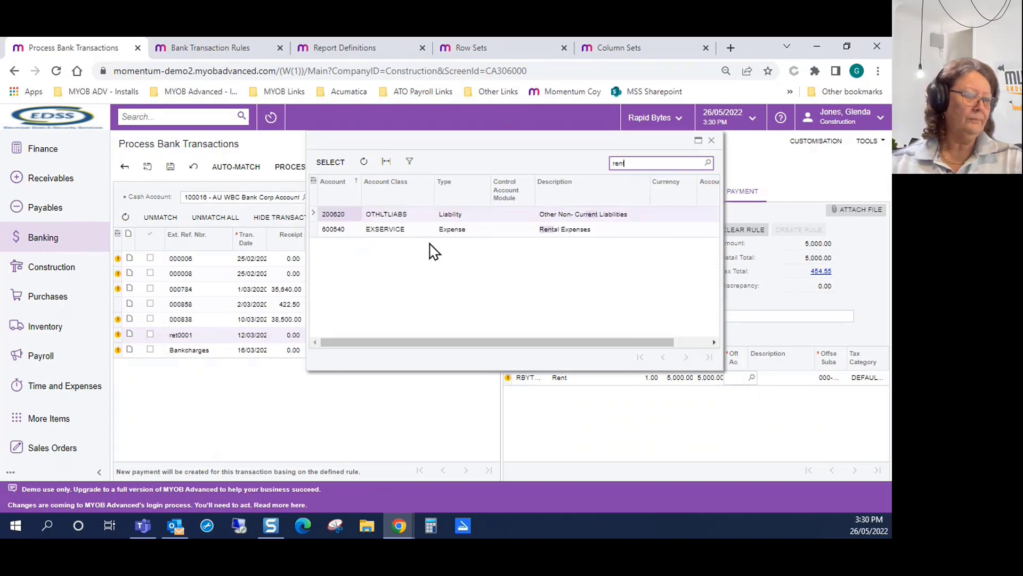
{"action": "double_click", "coordinate": [557, 231]}
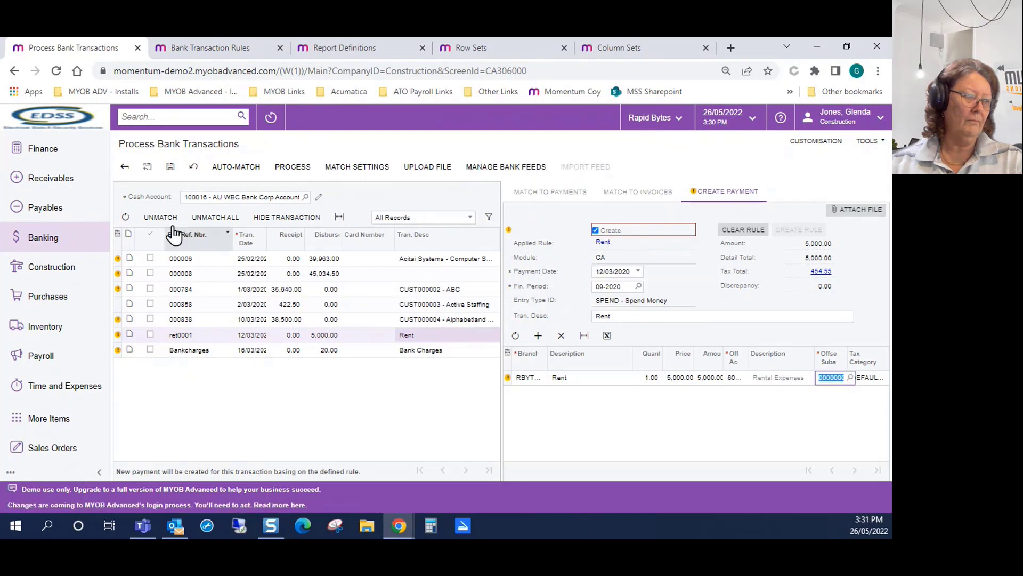
Step: Assign the CHARGE entry type to the Bank Charges transaction's payment, then save and close the bank transactions
{"action": "left_click", "coordinate": [453, 352]}
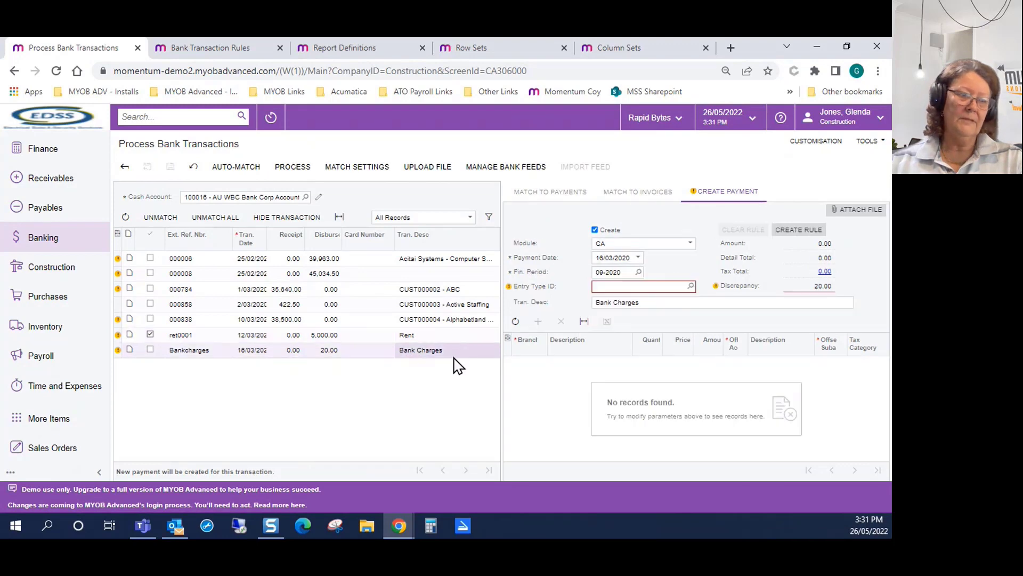
{"action": "left_click", "coordinate": [691, 286]}
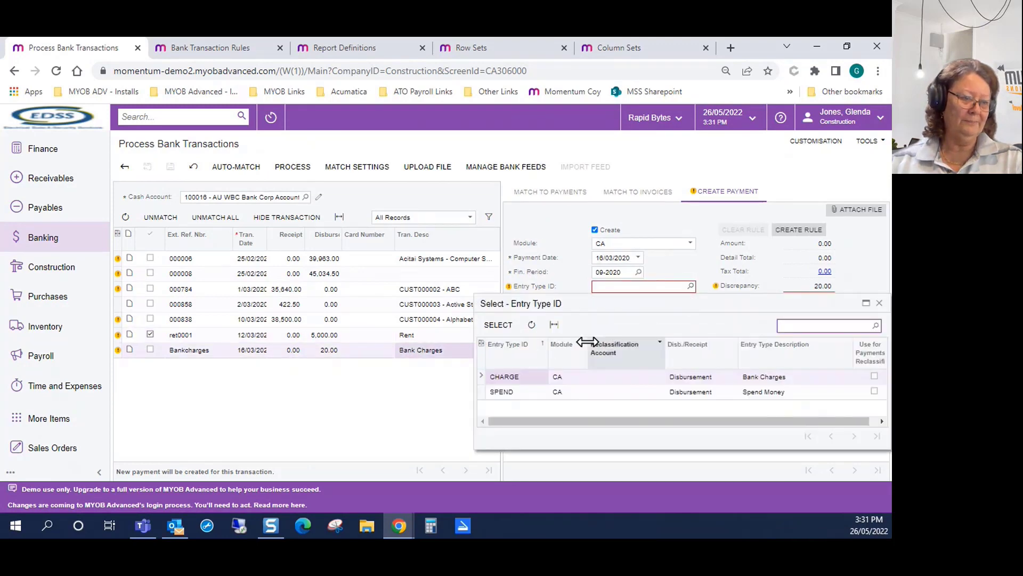
{"action": "double_click", "coordinate": [504, 377]}
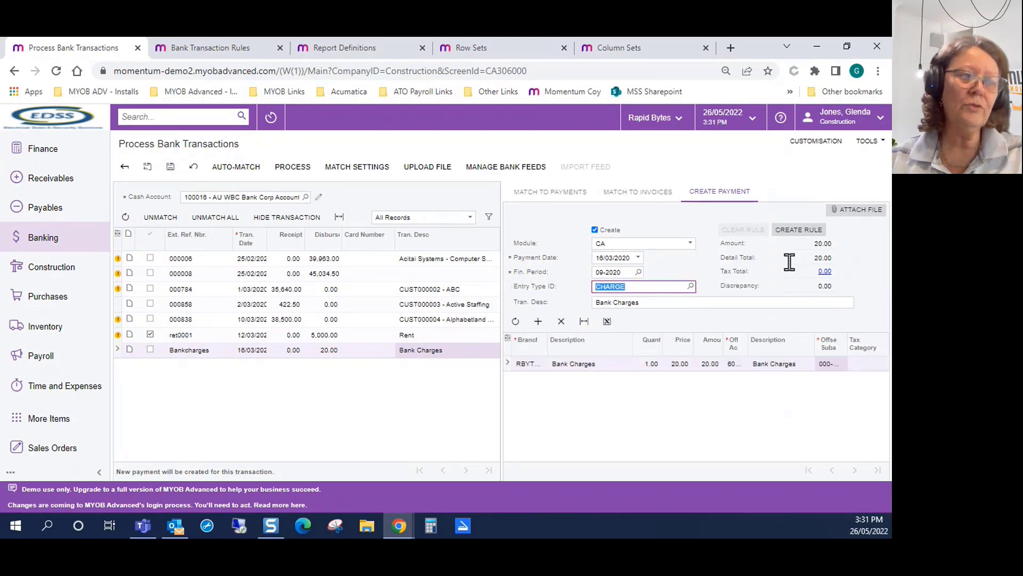
{"action": "left_click", "coordinate": [530, 230]}
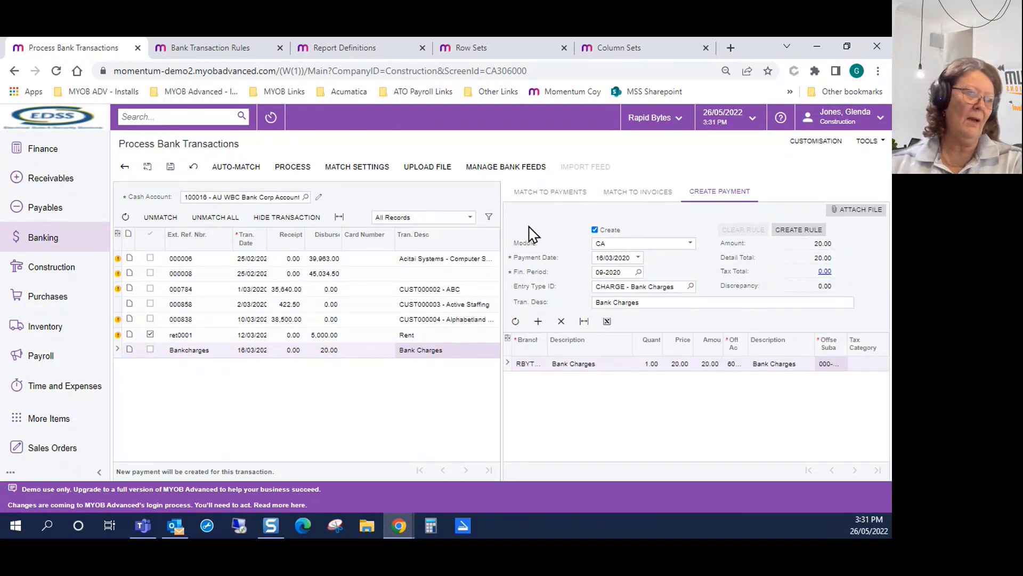
{"action": "left_click", "coordinate": [147, 166]}
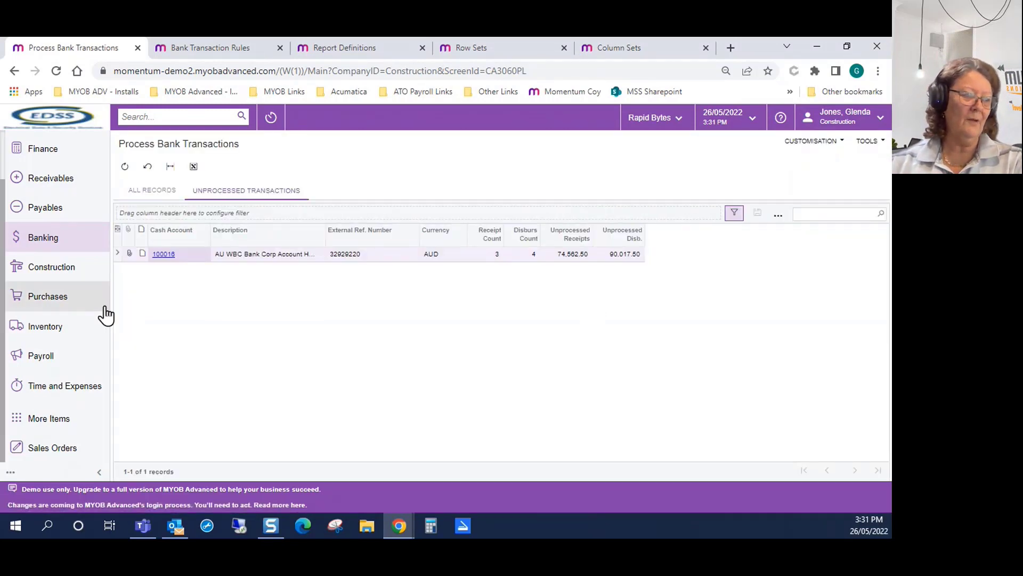
Step: Reopen cash account 100016 and change the payment module of transaction 000006 to CA
{"action": "left_click", "coordinate": [161, 254]}
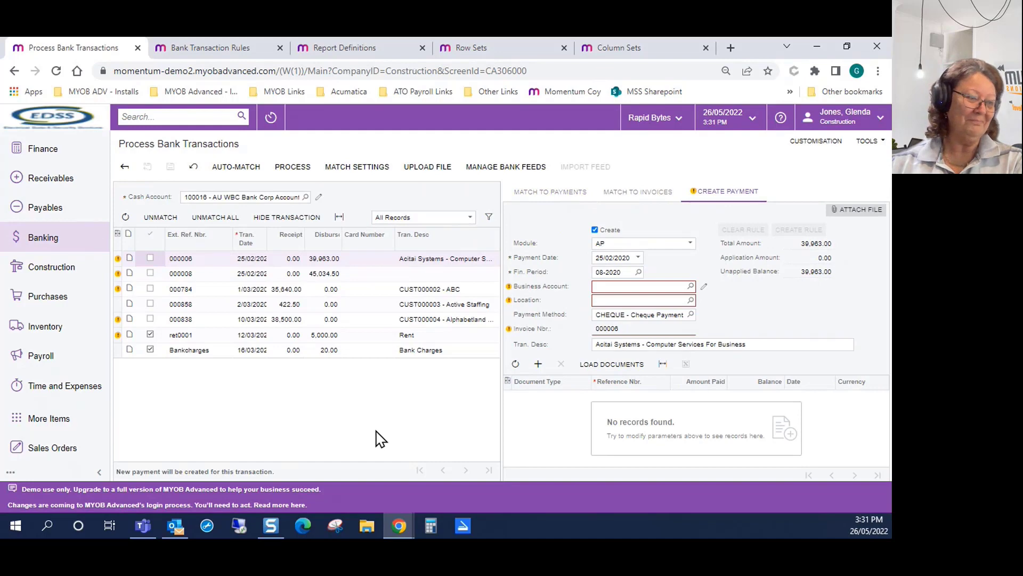
{"action": "left_click", "coordinate": [630, 244]}
{"action": "left_click", "coordinate": [629, 270]}
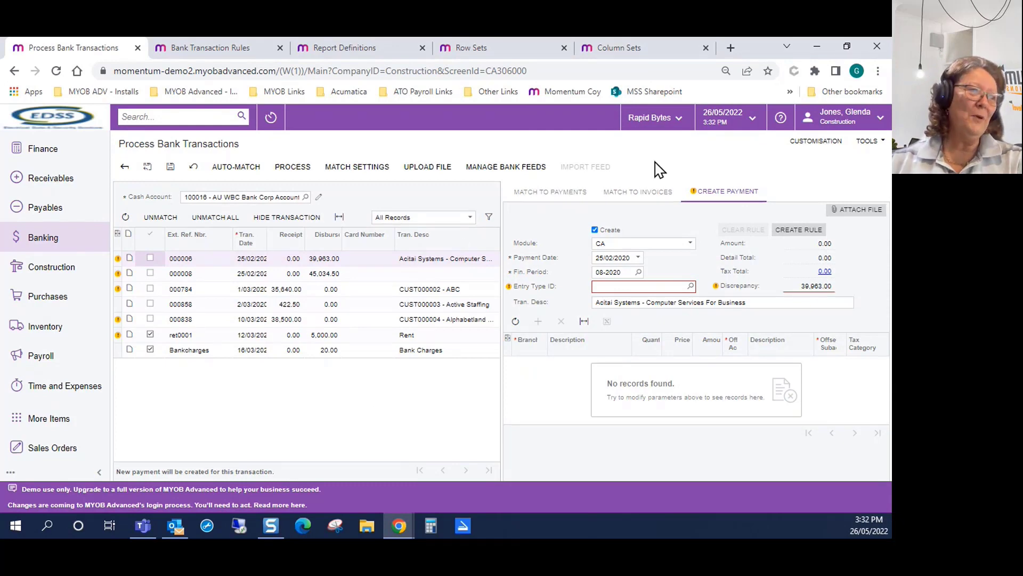
Step: Close the Bank Transaction Rules and Process Bank Transactions pages, discarding the unsaved changes
{"action": "left_click", "coordinate": [277, 48]}
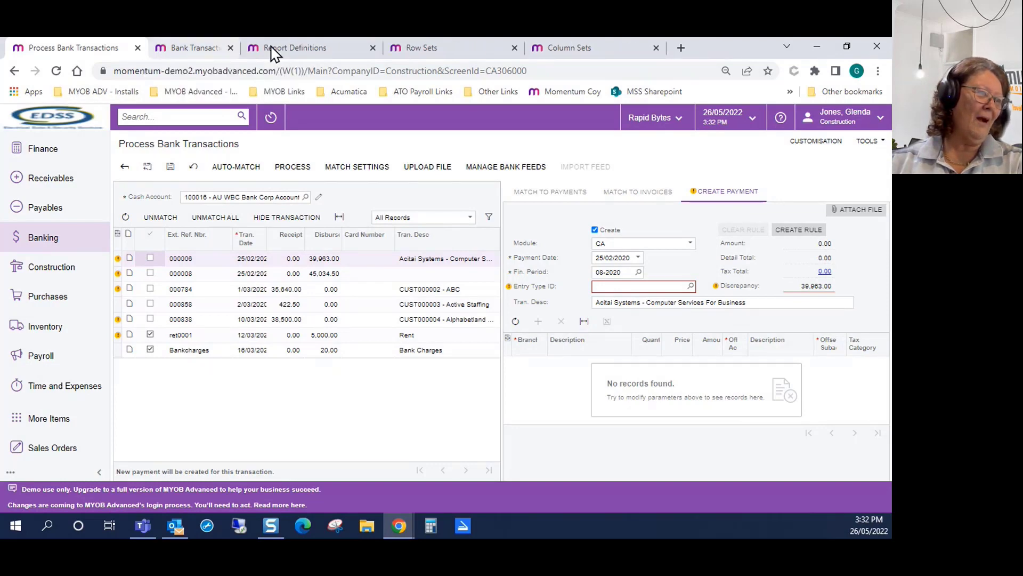
{"action": "left_click", "coordinate": [138, 48]}
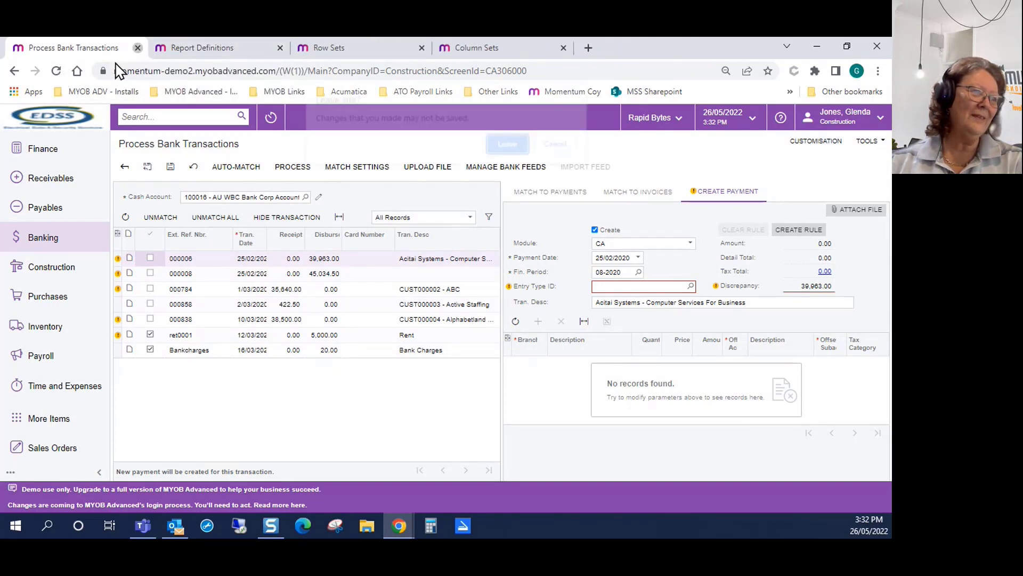
{"action": "left_click", "coordinate": [508, 154]}
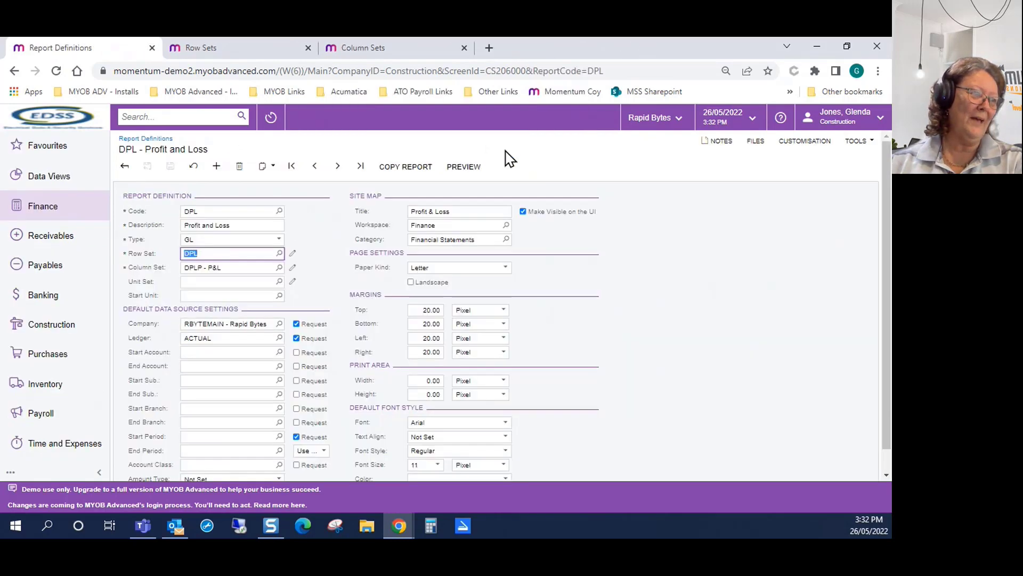
Step: Open the DPL Profit and Loss report definition from Finance and examine its settings, row set and column set
{"action": "left_click", "coordinate": [53, 208]}
{"action": "scroll", "coordinate": [693, 266], "scroll_direction": "up", "scroll_amount": 3}
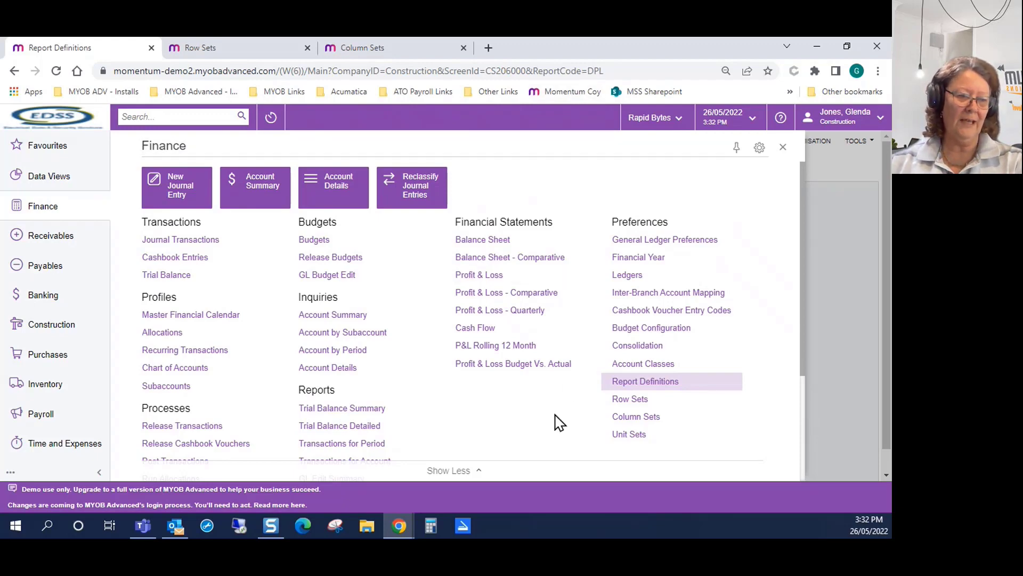
{"action": "left_click", "coordinate": [692, 387]}
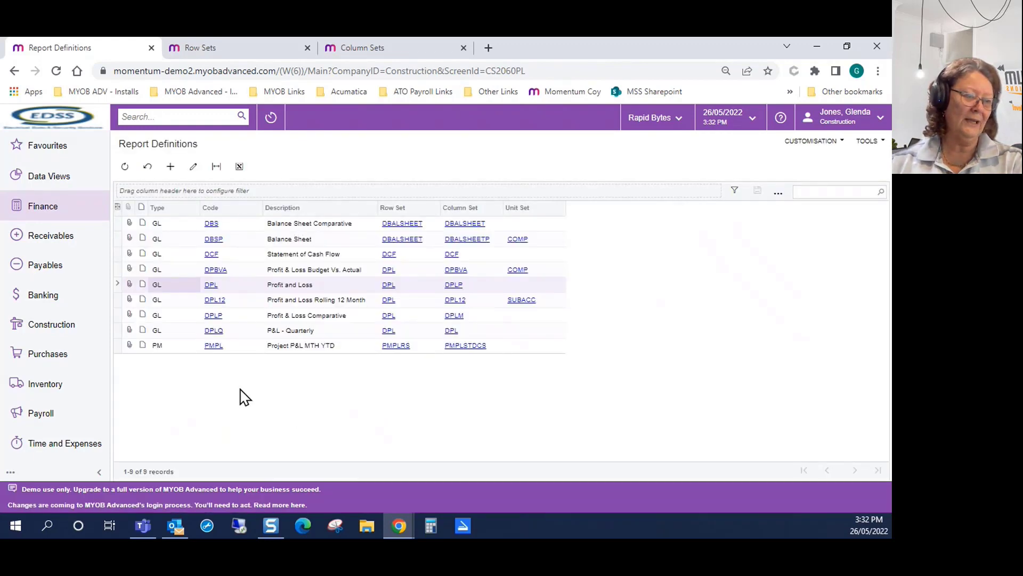
{"action": "left_click", "coordinate": [211, 284]}
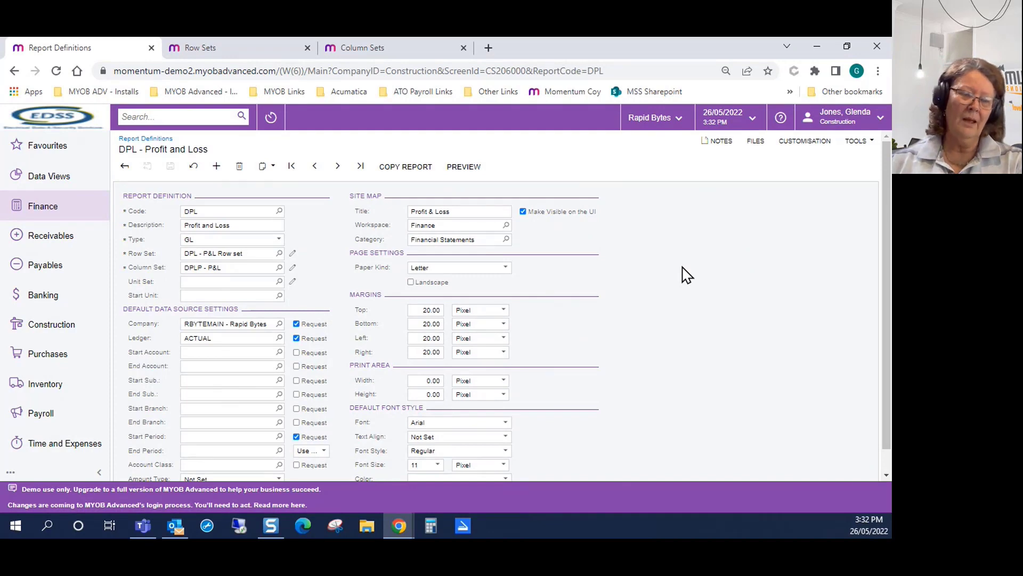
{"action": "scroll", "coordinate": [686, 276], "scroll_direction": "down", "scroll_amount": 1}
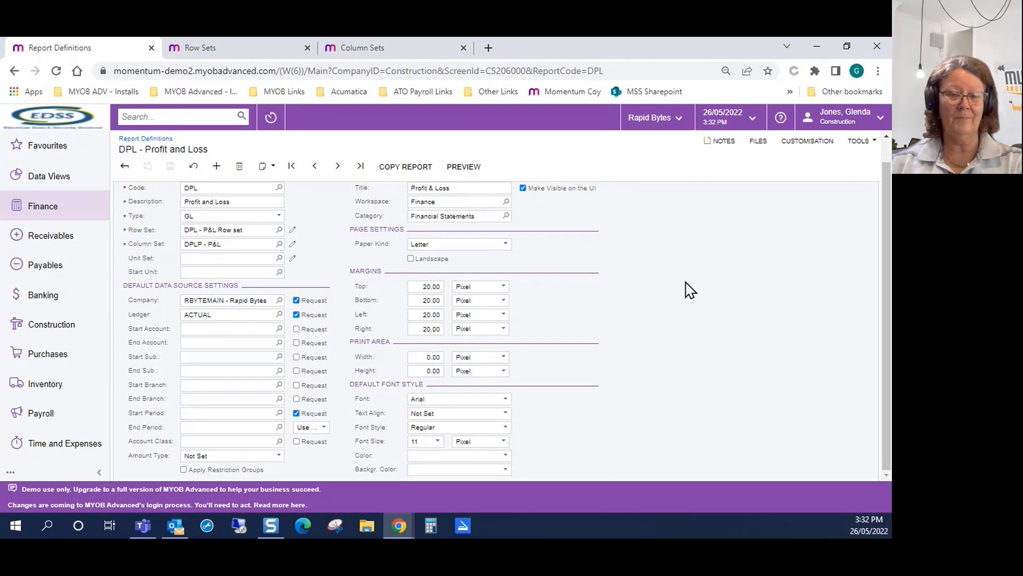
{"action": "scroll", "coordinate": [690, 289], "scroll_direction": "up", "scroll_amount": 1}
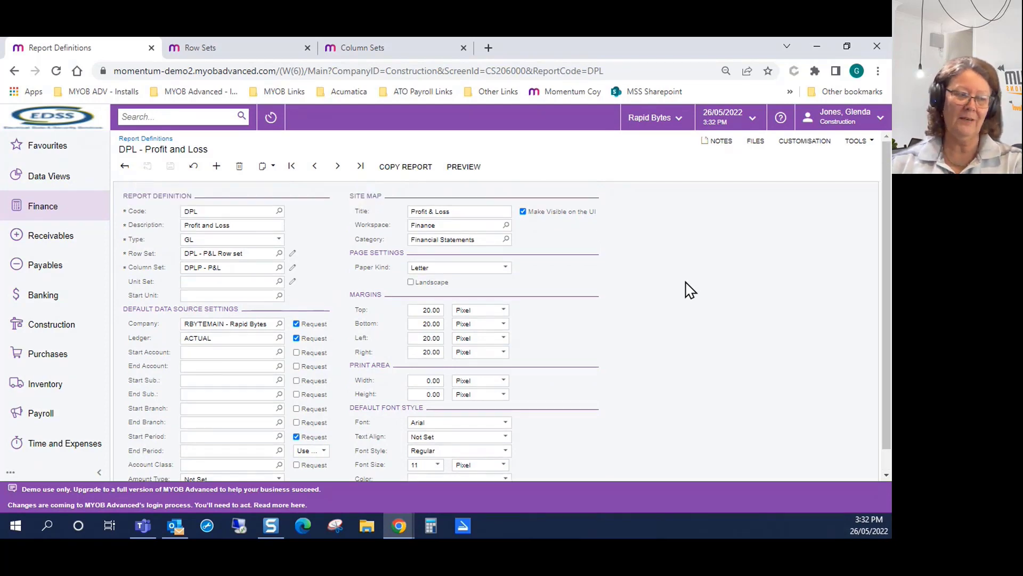
{"action": "scroll", "coordinate": [690, 289], "scroll_direction": "down", "scroll_amount": 1}
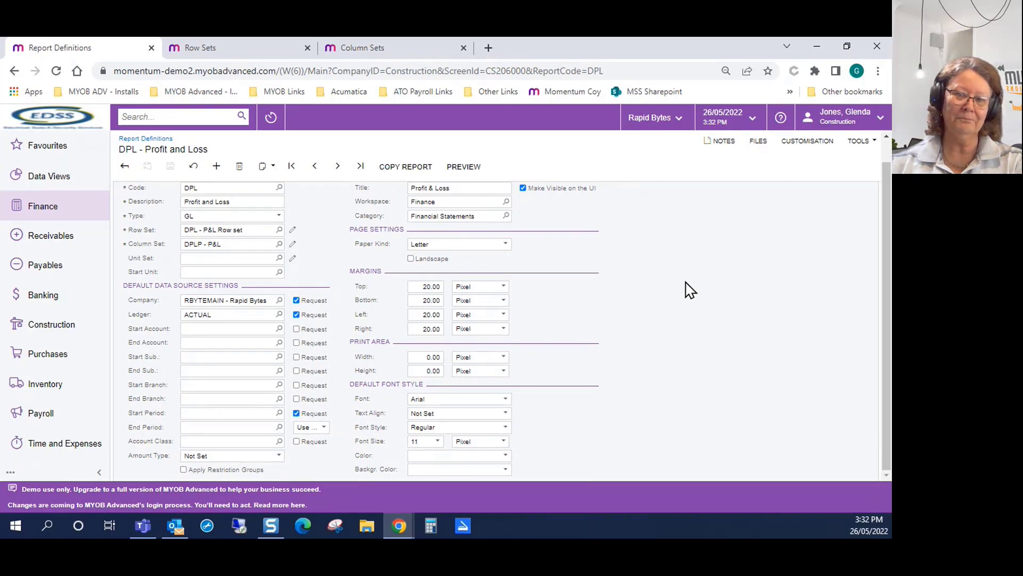
{"action": "scroll", "coordinate": [690, 289], "scroll_direction": "up", "scroll_amount": 1}
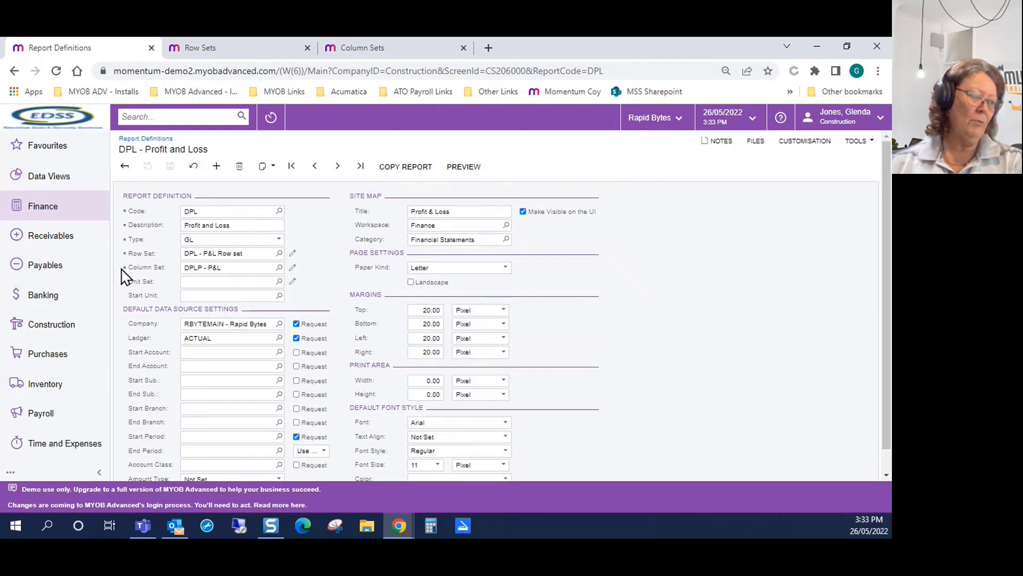
{"action": "left_click", "coordinate": [248, 253]}
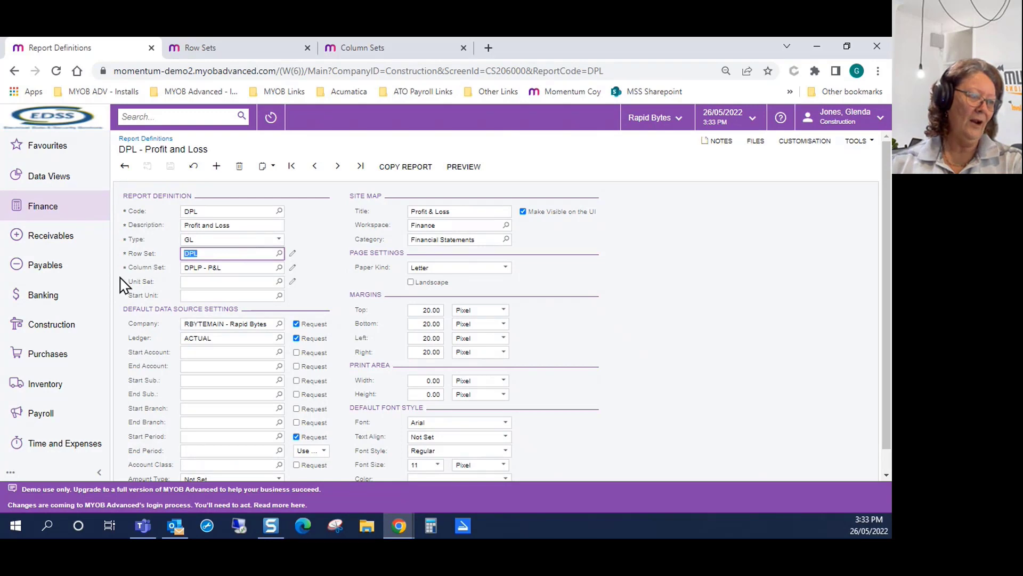
{"action": "left_click", "coordinate": [237, 268]}
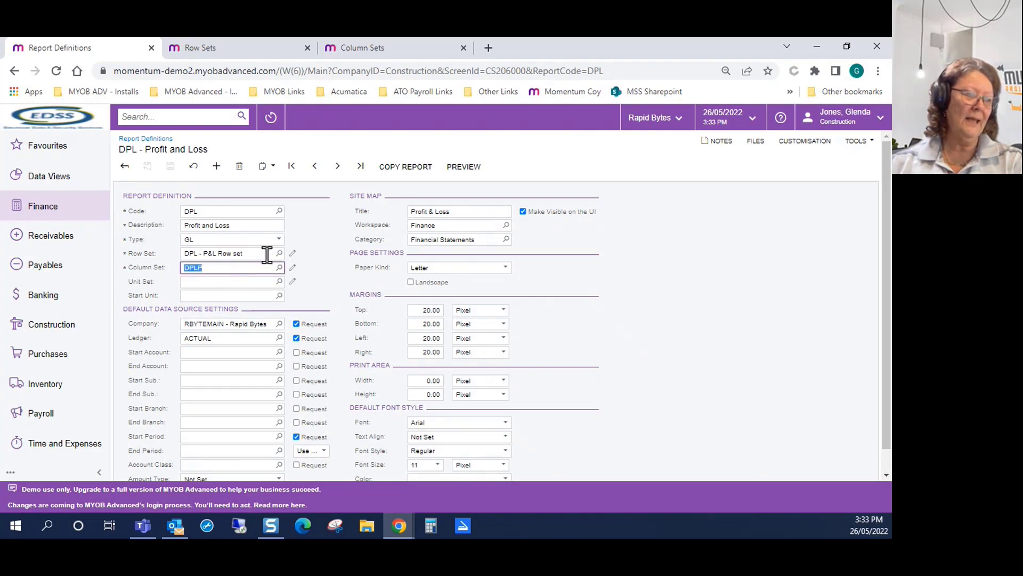
Step: Preview the Profit & Loss report with its existing parameters, review the statement's sections, and close the preview
{"action": "left_click", "coordinate": [460, 169]}
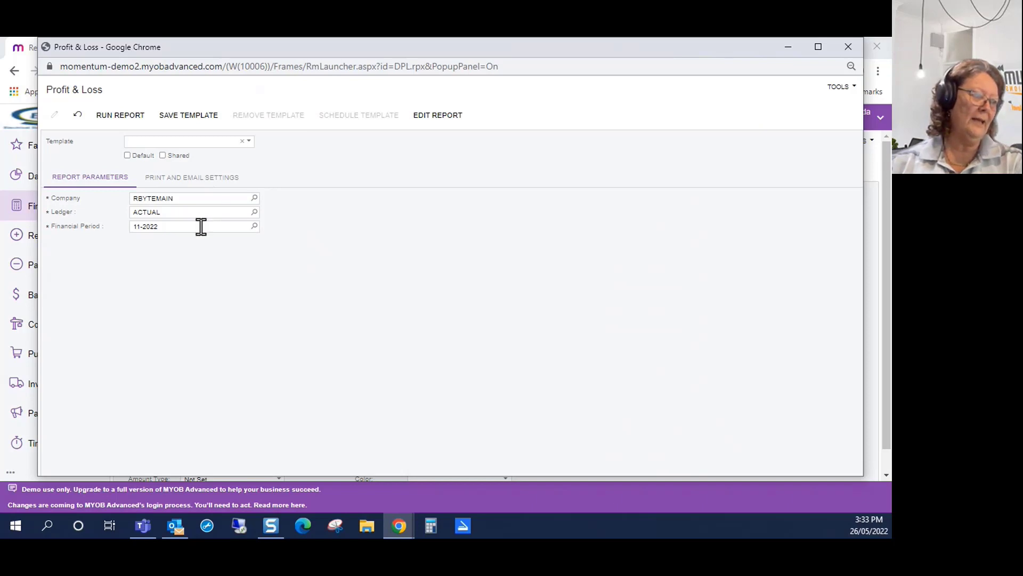
{"action": "left_click", "coordinate": [122, 115]}
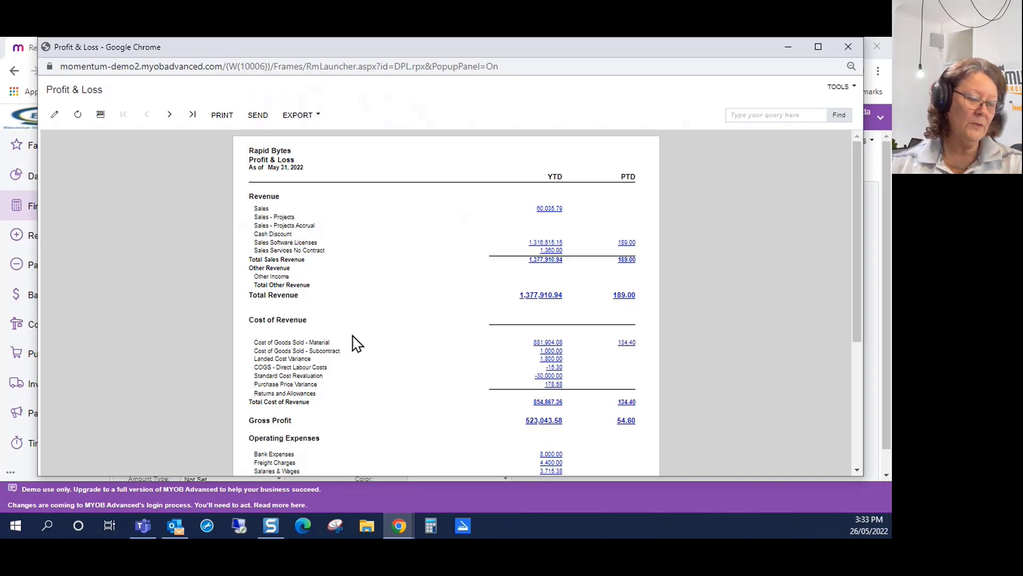
{"action": "scroll", "coordinate": [354, 350], "scroll_direction": "down", "scroll_amount": 3}
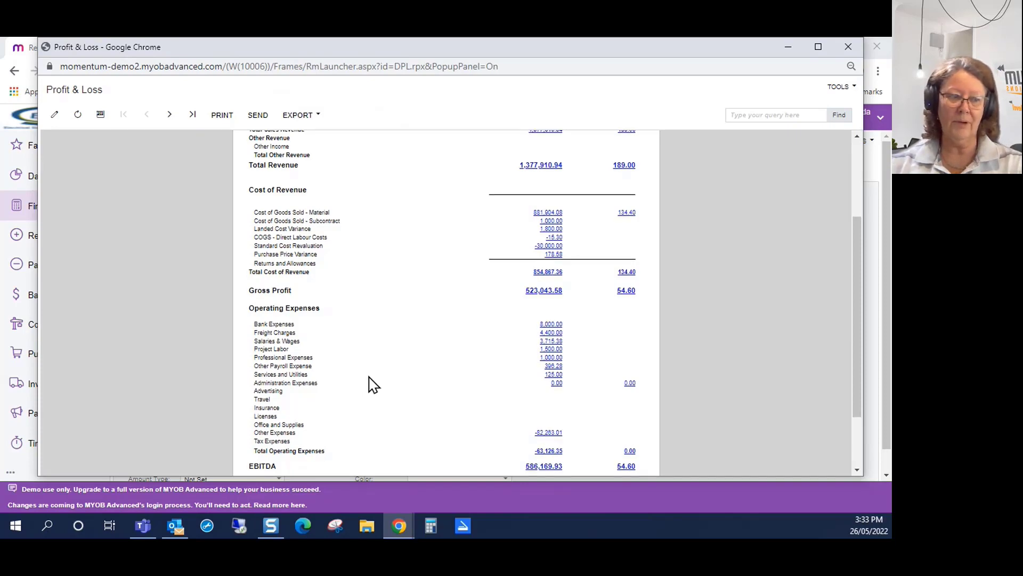
{"action": "scroll", "coordinate": [373, 384], "scroll_direction": "up", "scroll_amount": 3}
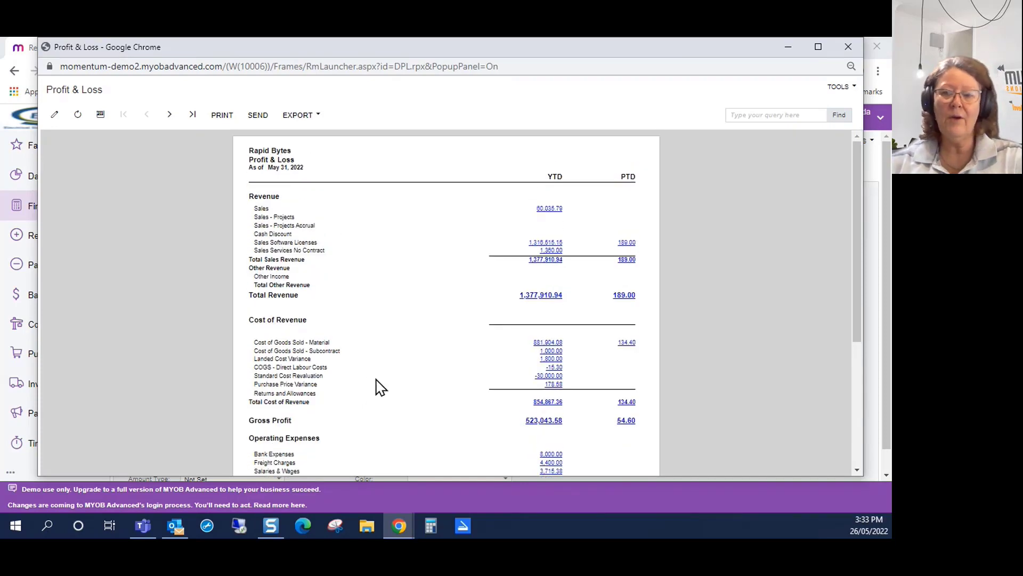
{"action": "left_click", "coordinate": [848, 47]}
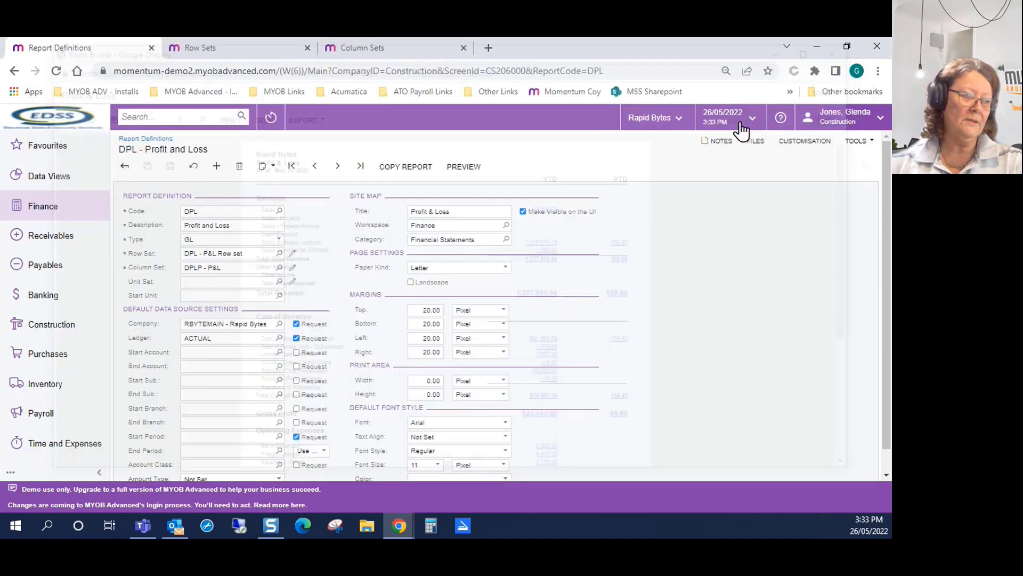
Step: Switch to the DPL row set used by the report definition and look through its rows
{"action": "left_click", "coordinate": [258, 253]}
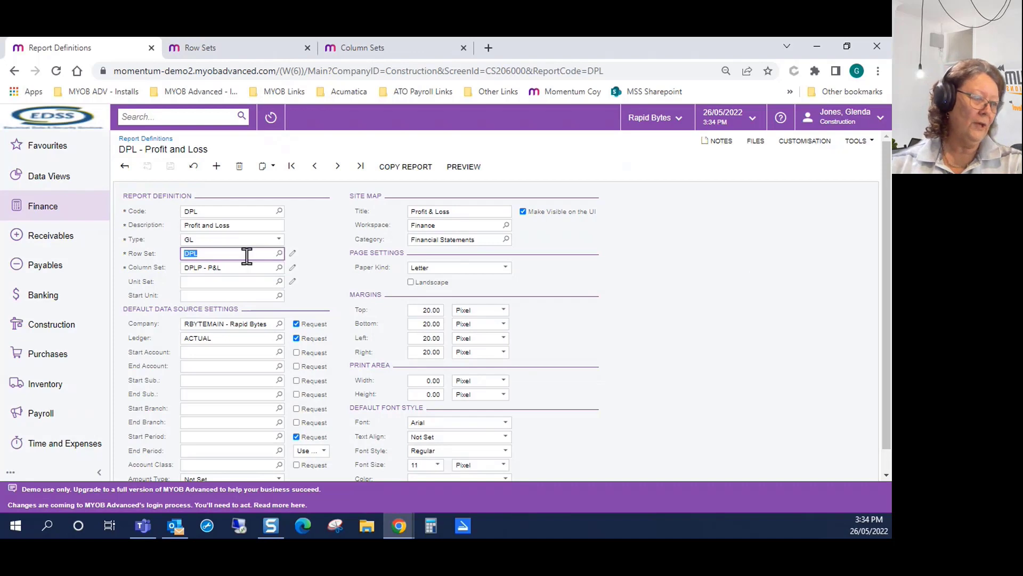
{"action": "left_click", "coordinate": [261, 53]}
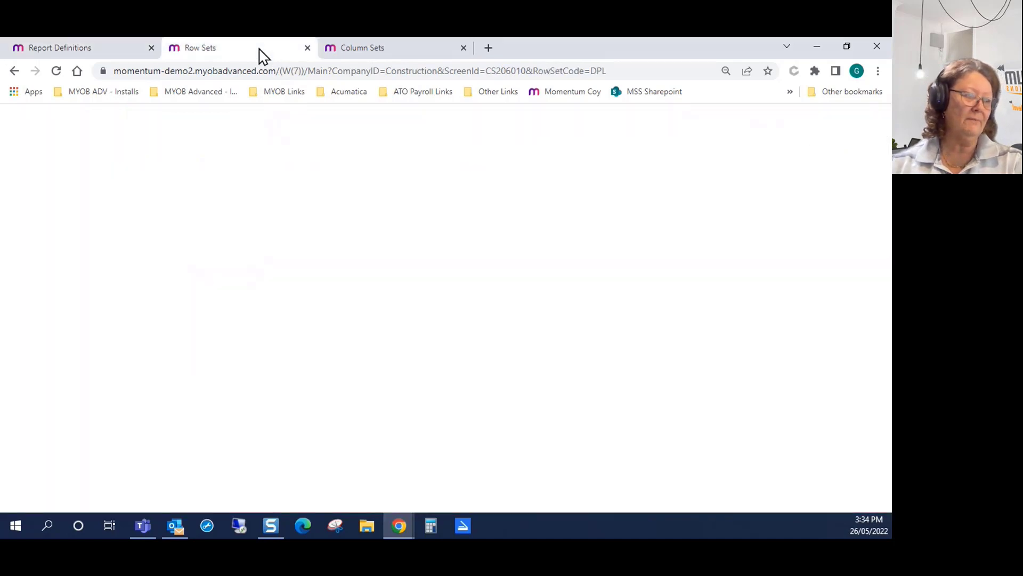
{"action": "scroll", "coordinate": [384, 277], "scroll_direction": "down", "scroll_amount": 2}
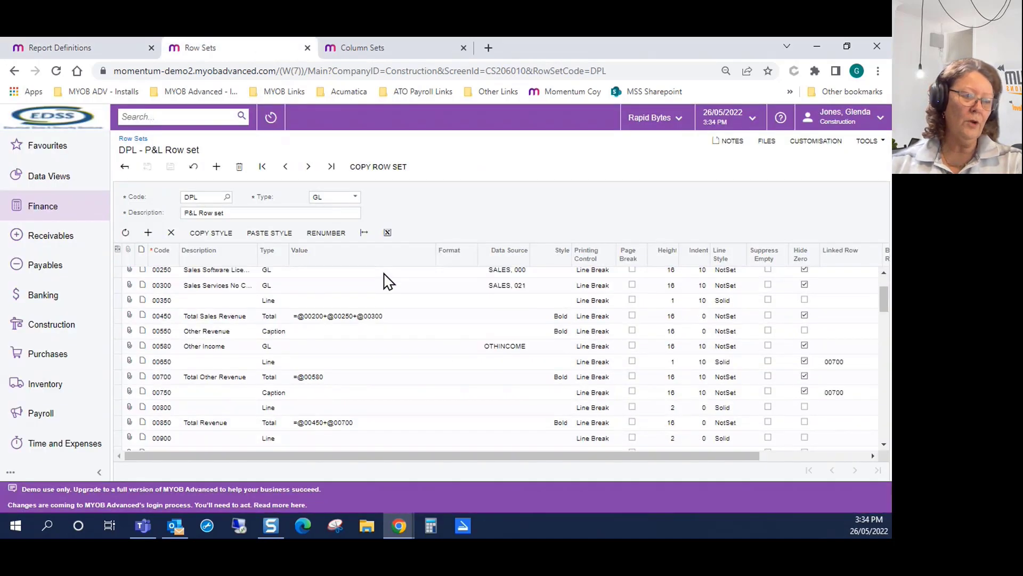
{"action": "scroll", "coordinate": [385, 280], "scroll_direction": "up", "scroll_amount": 2}
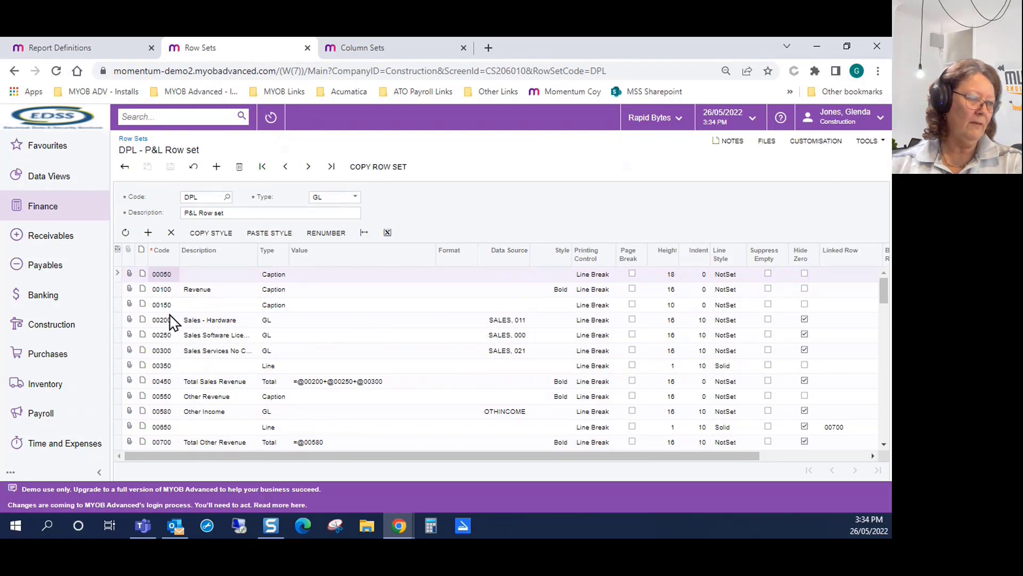
Step: Set the row description to Code-Description in the data source of row 00200, Sales - Hardware, keeping expansion by account
{"action": "left_click", "coordinate": [518, 321]}
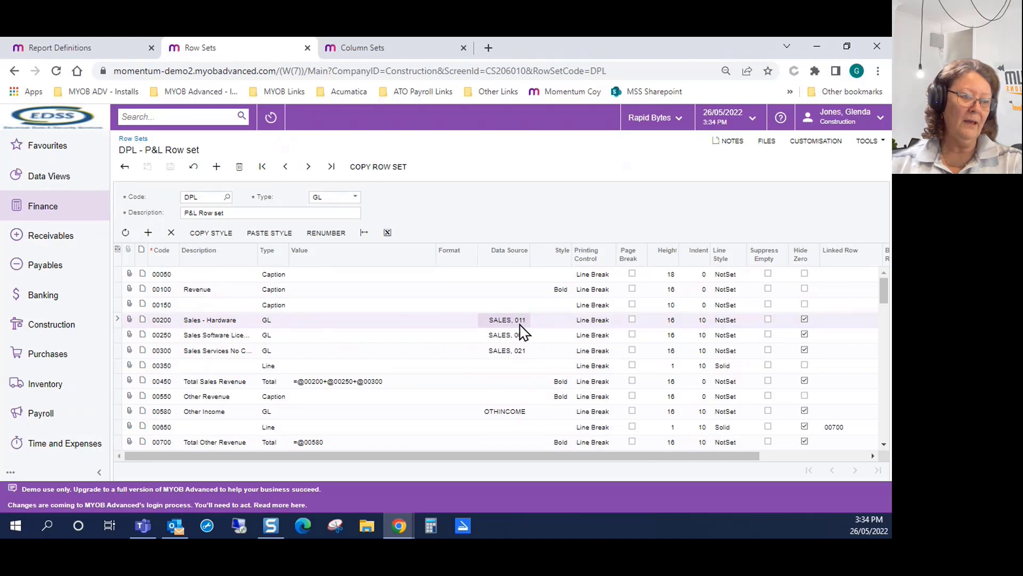
{"action": "left_click", "coordinate": [521, 325]}
{"action": "left_click", "coordinate": [534, 321]}
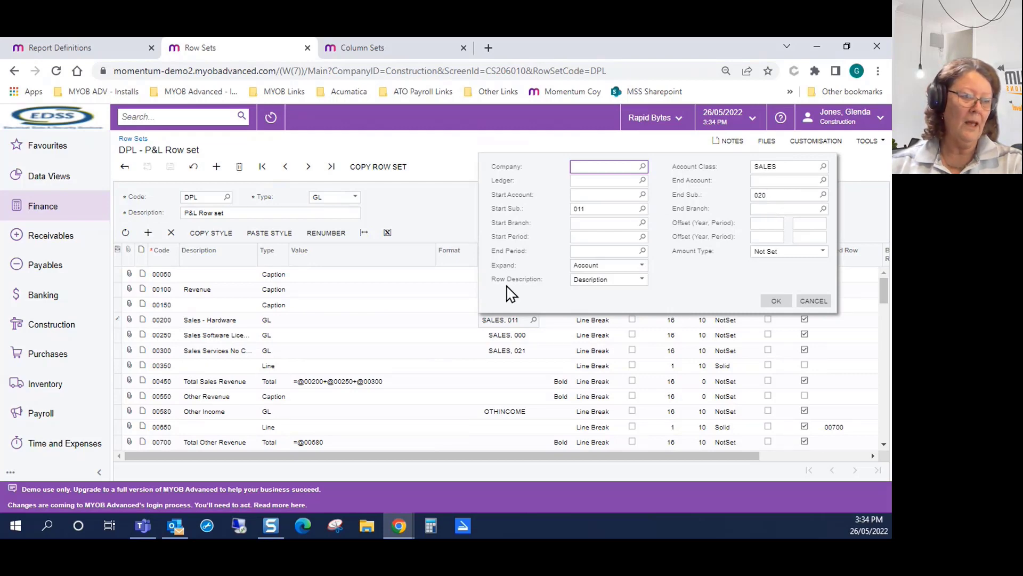
{"action": "left_click", "coordinate": [642, 266]}
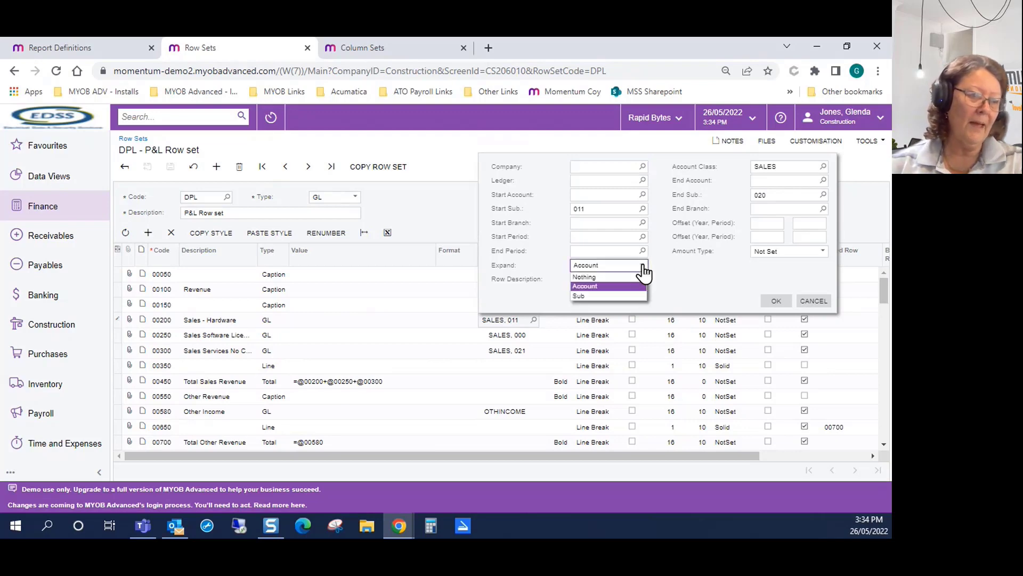
{"action": "left_click", "coordinate": [642, 266]}
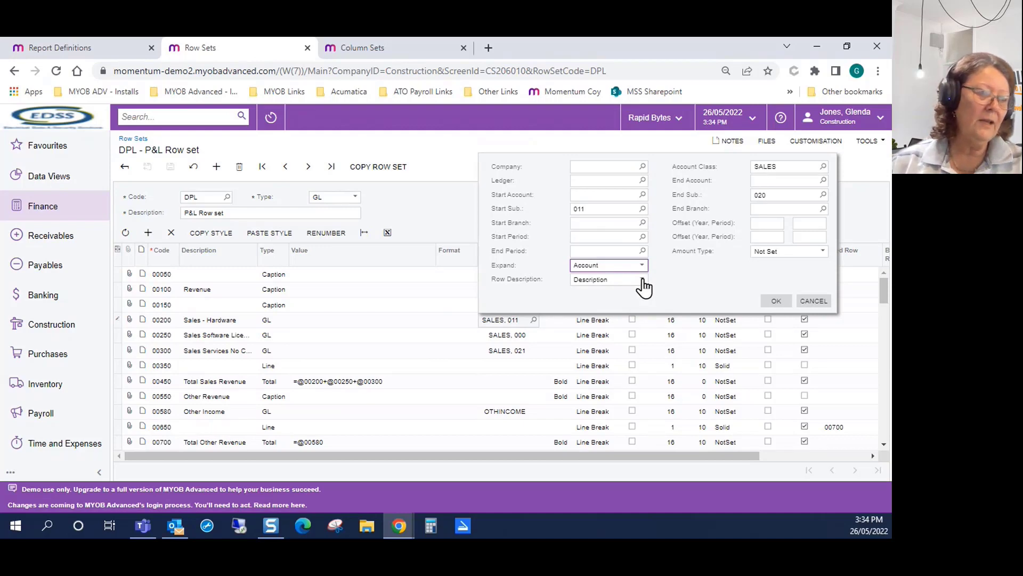
{"action": "left_click", "coordinate": [641, 280]}
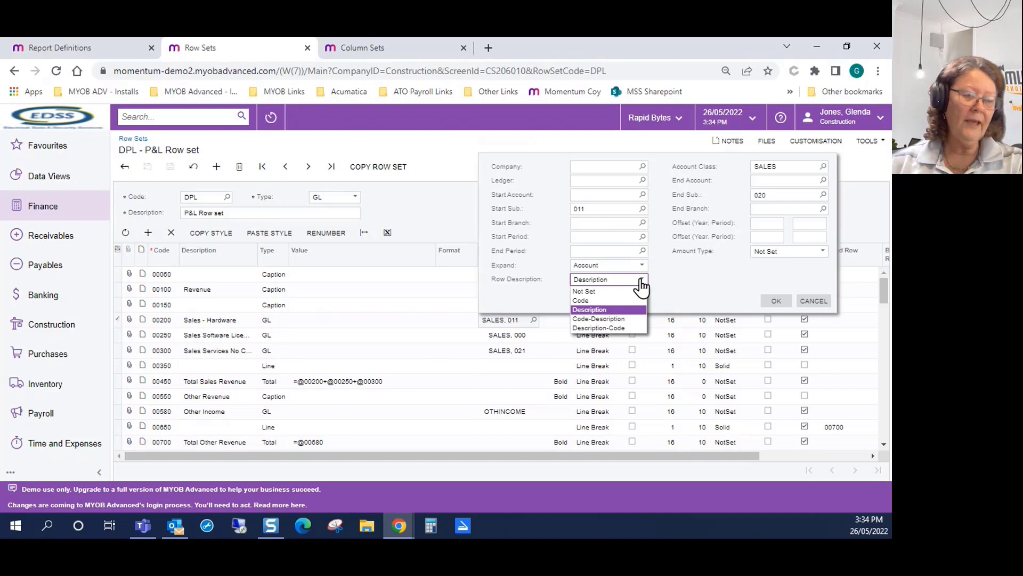
{"action": "left_click", "coordinate": [633, 319]}
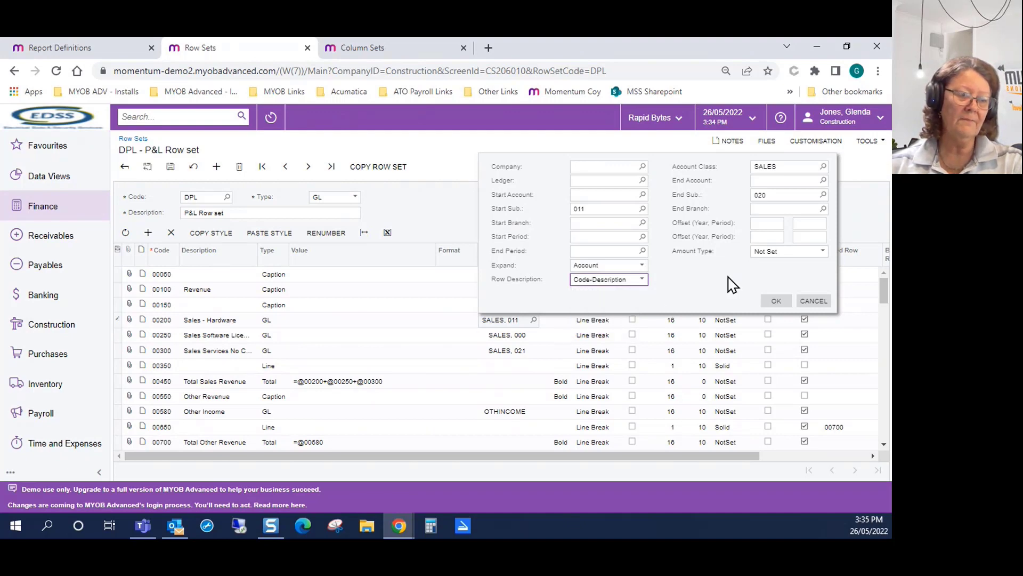
{"action": "left_click", "coordinate": [776, 301]}
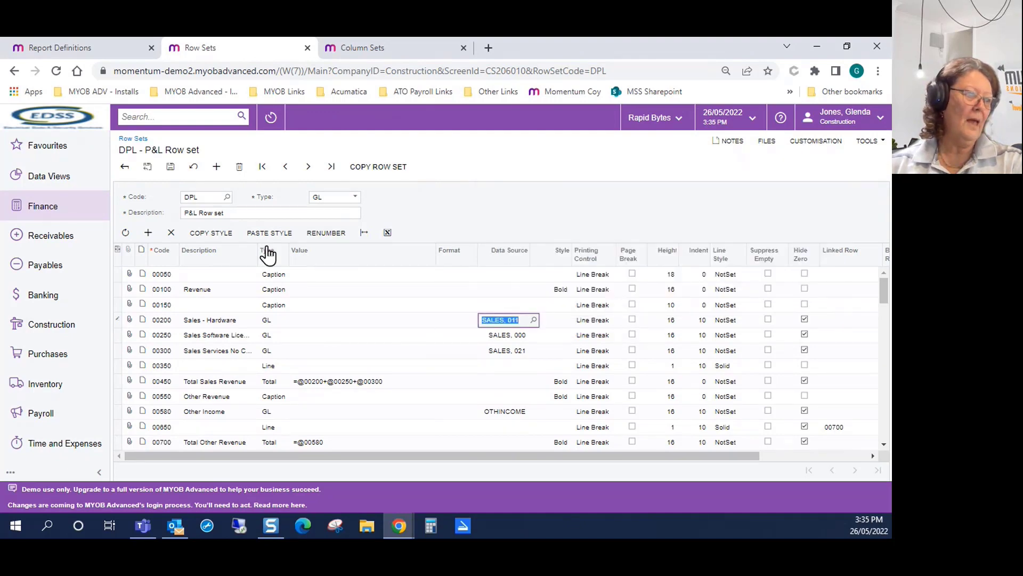
Step: Save the DPL row set, reload the Profit and Loss report definition, and preview the report with its existing parameters
{"action": "left_click", "coordinate": [170, 167]}
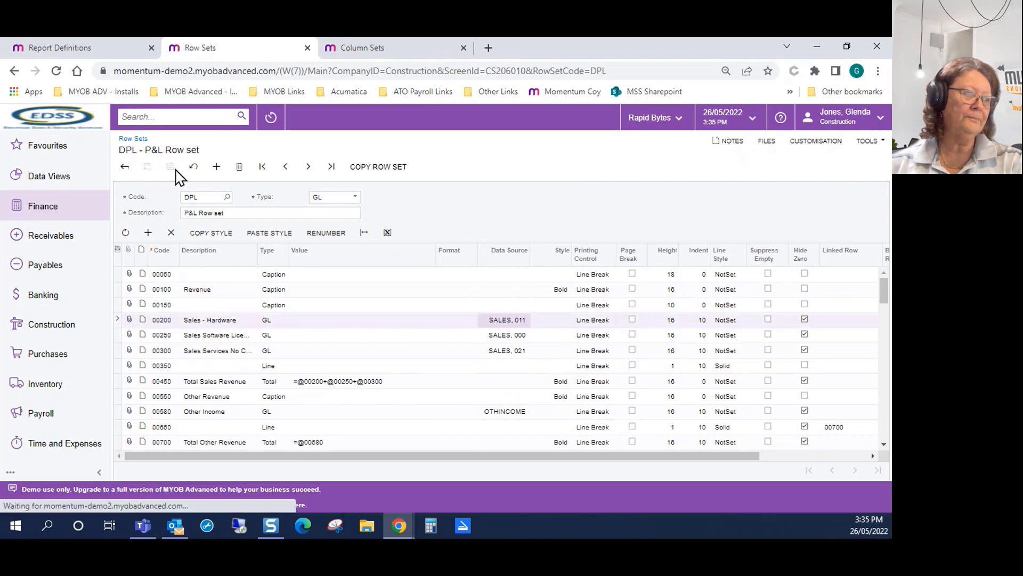
{"action": "left_click", "coordinate": [62, 47]}
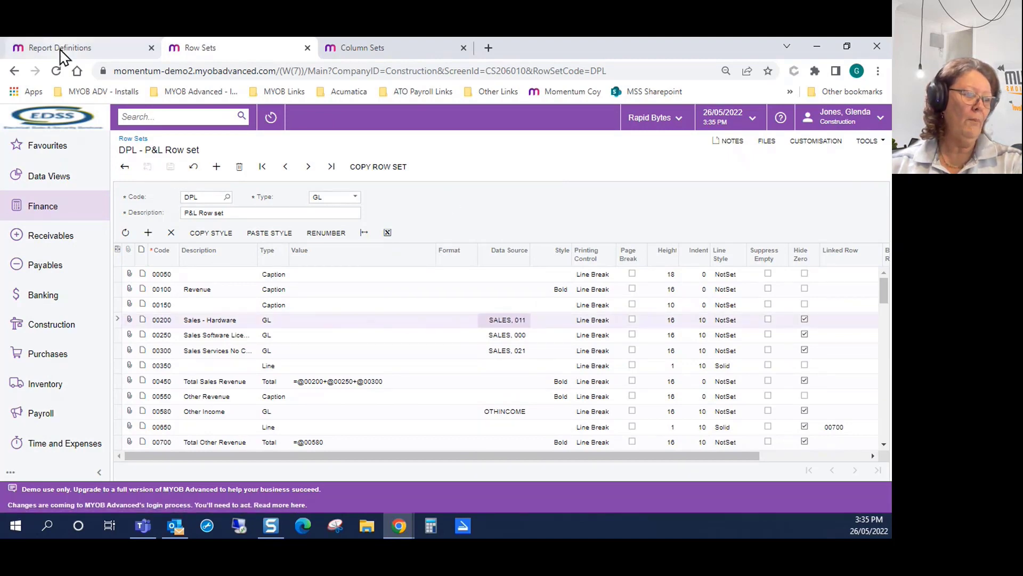
{"action": "left_click", "coordinate": [193, 167]}
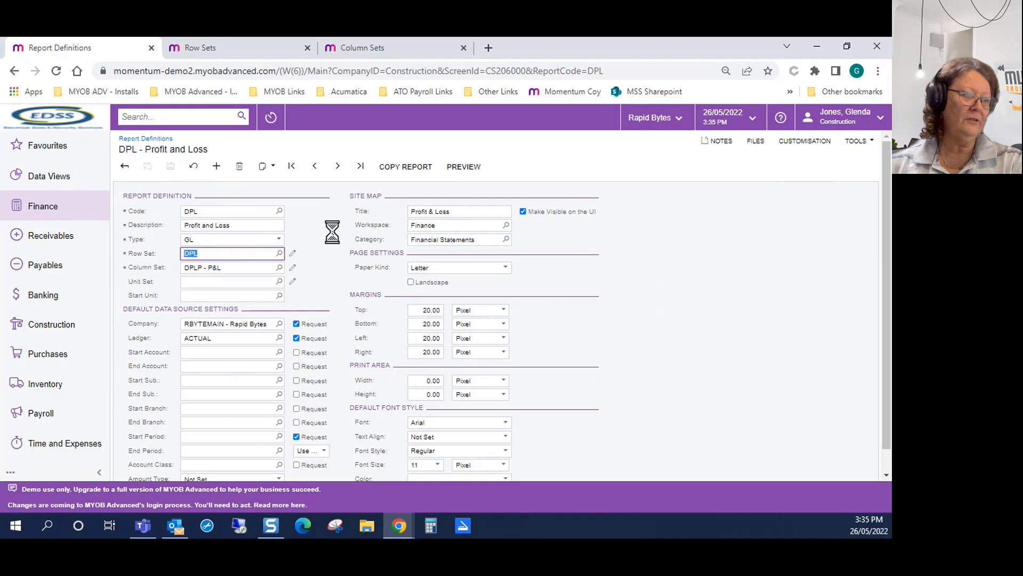
{"action": "left_click", "coordinate": [463, 166]}
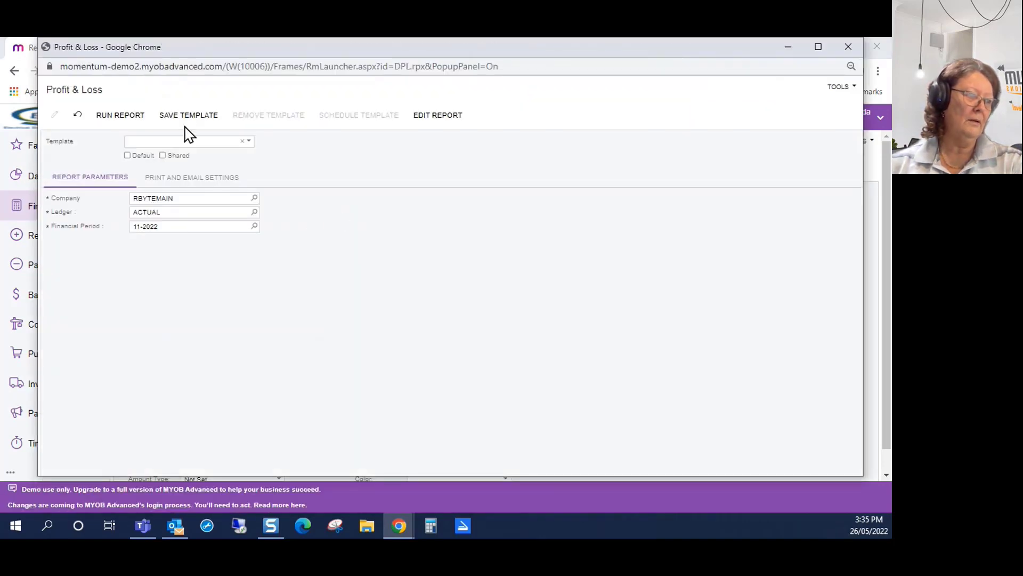
{"action": "left_click", "coordinate": [120, 115]}
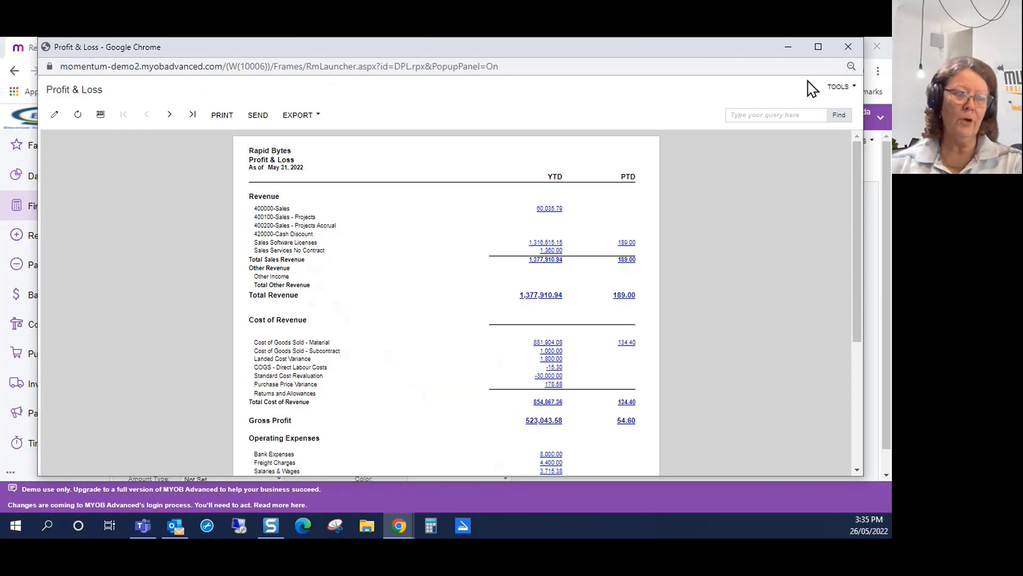
{"action": "left_click", "coordinate": [848, 48]}
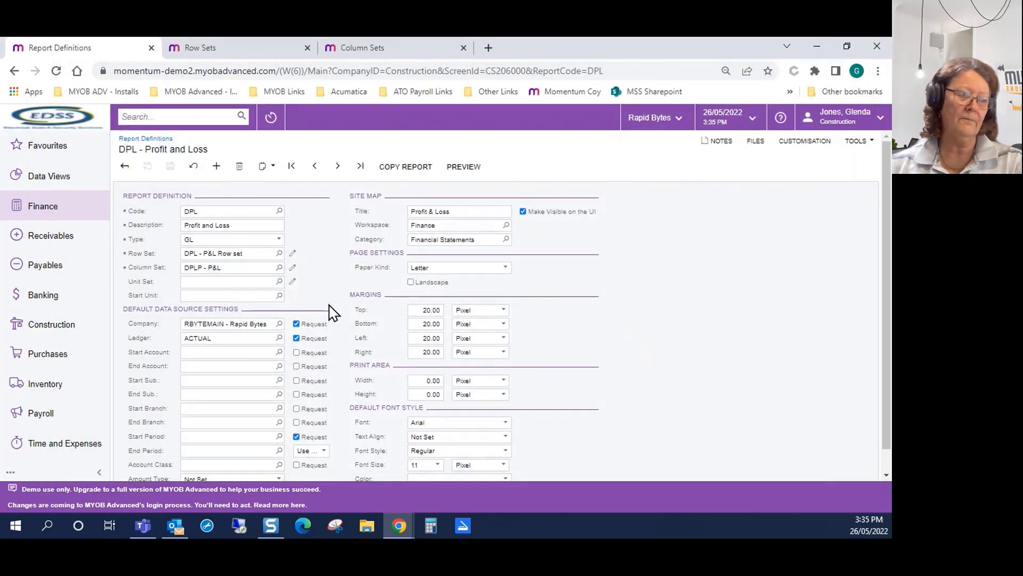
Step: Copy the DPL row set to a new row set with the code MSS DPL and look through its rows
{"action": "left_click", "coordinate": [258, 47]}
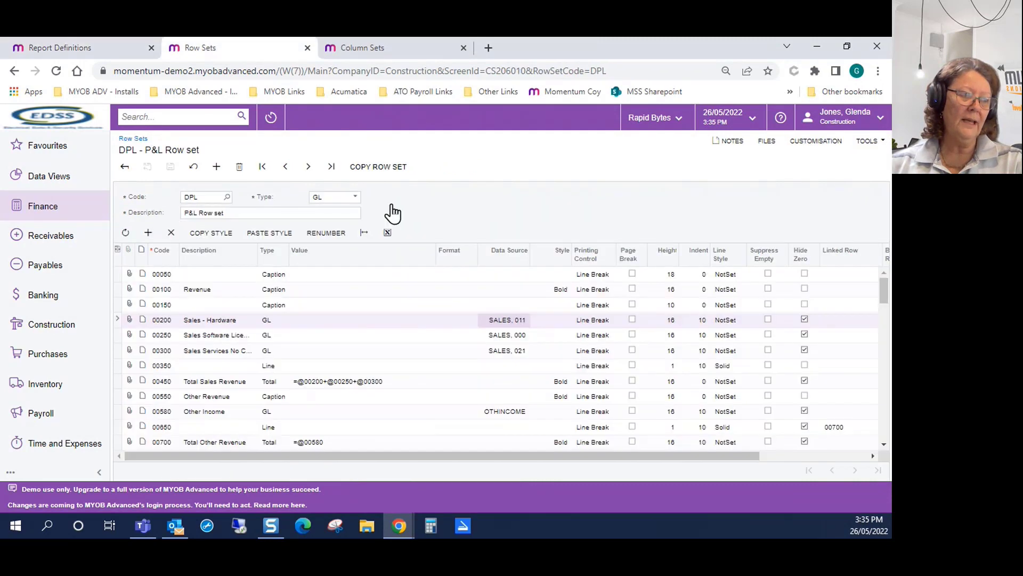
{"action": "left_click", "coordinate": [386, 178]}
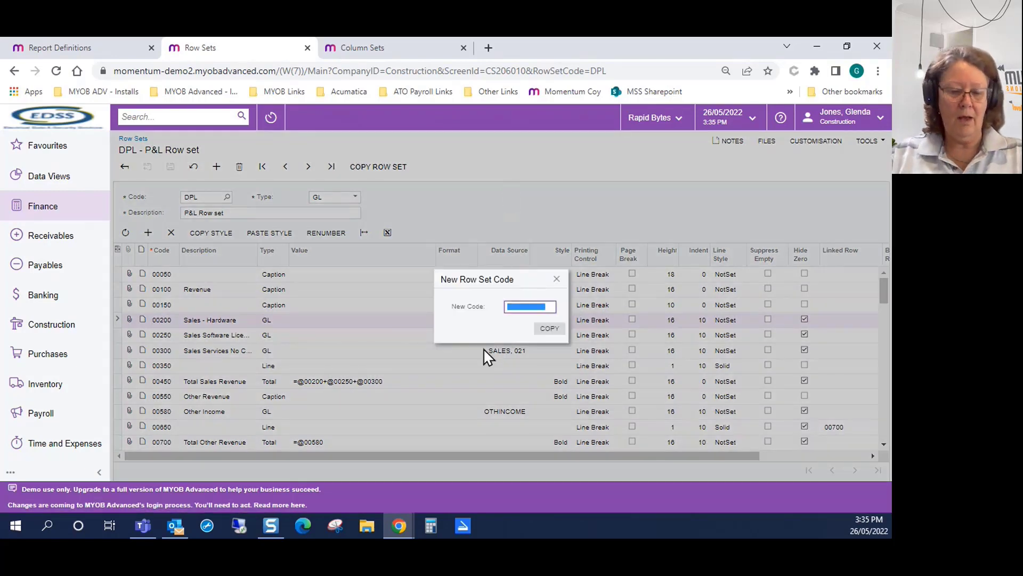
{"action": "type", "text": "MSS"}
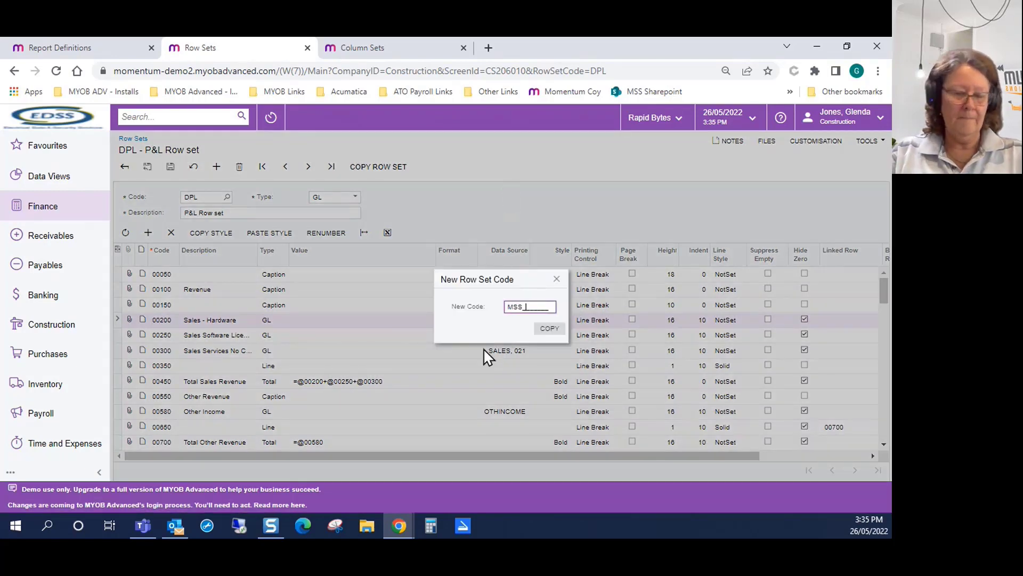
{"action": "type", "text": "_DPL"}
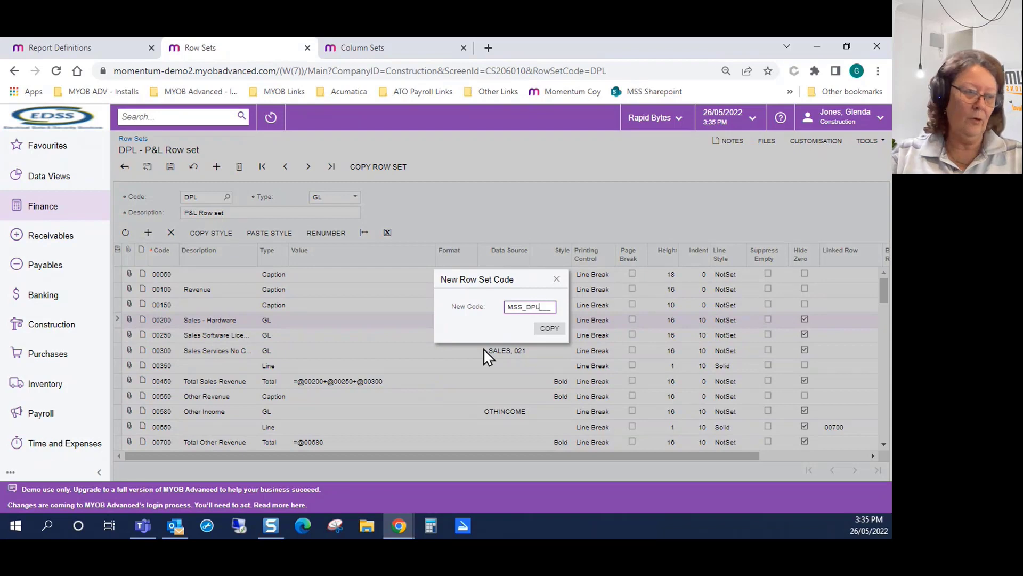
{"action": "left_click", "coordinate": [546, 329]}
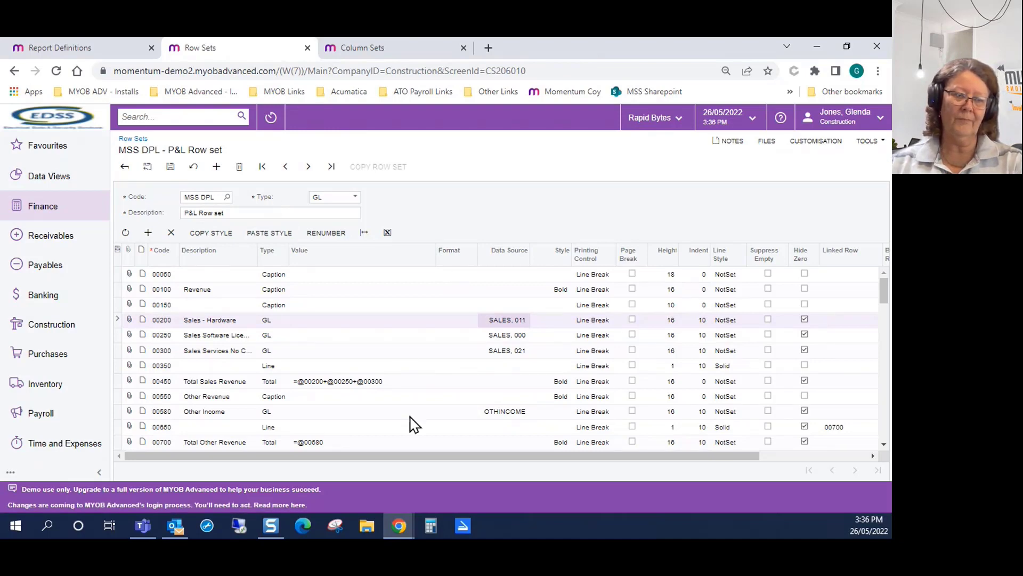
{"action": "scroll", "coordinate": [501, 404], "scroll_direction": "down", "scroll_amount": 2}
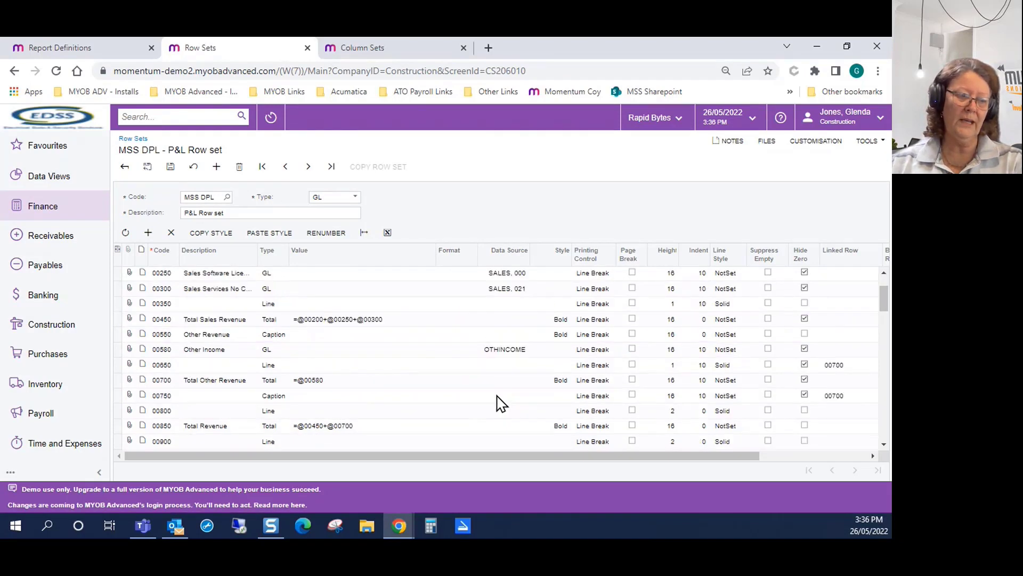
{"action": "scroll", "coordinate": [502, 403], "scroll_direction": "down", "scroll_amount": 2}
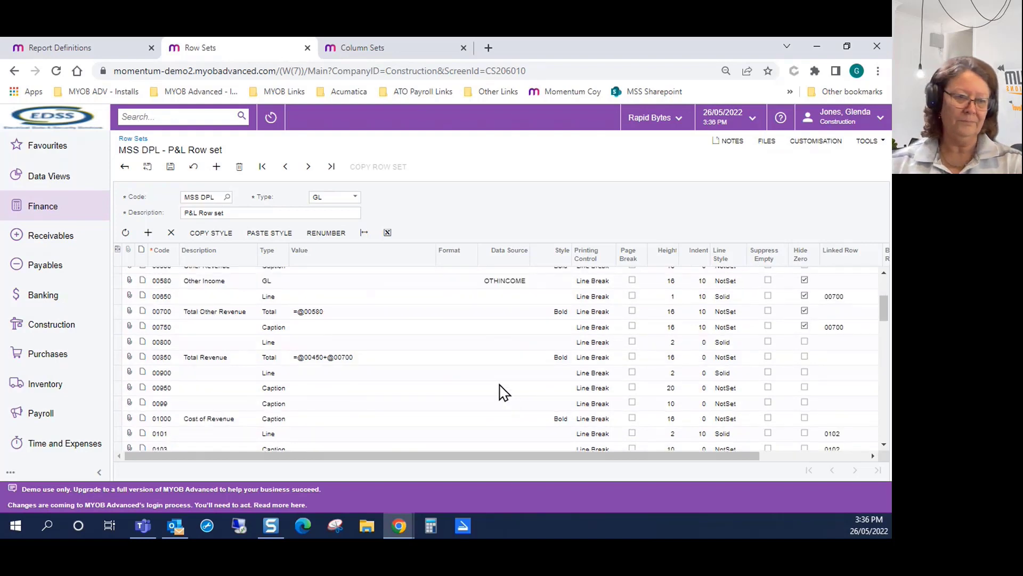
{"action": "scroll", "coordinate": [501, 393], "scroll_direction": "up", "scroll_amount": 5}
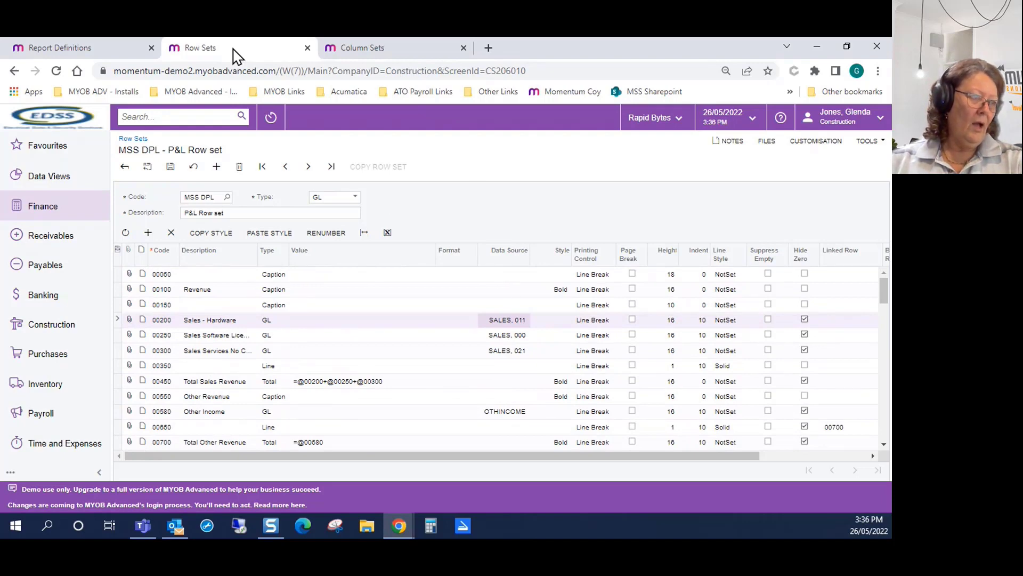
Step: Try to find the copied row set for the Profit and Loss report definition by searching the row sets for mss
{"action": "left_click", "coordinate": [122, 52]}
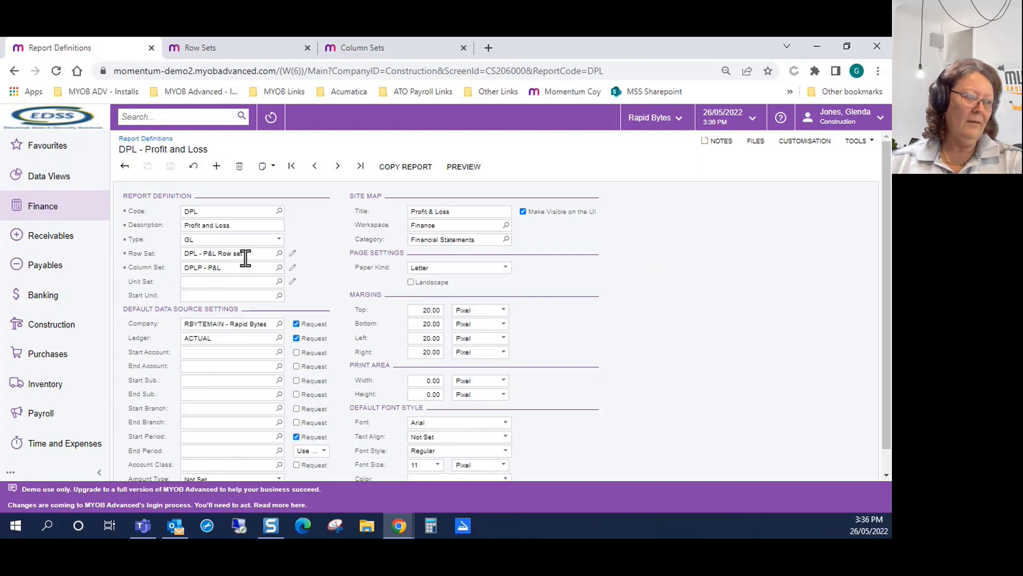
{"action": "left_click", "coordinate": [279, 254]}
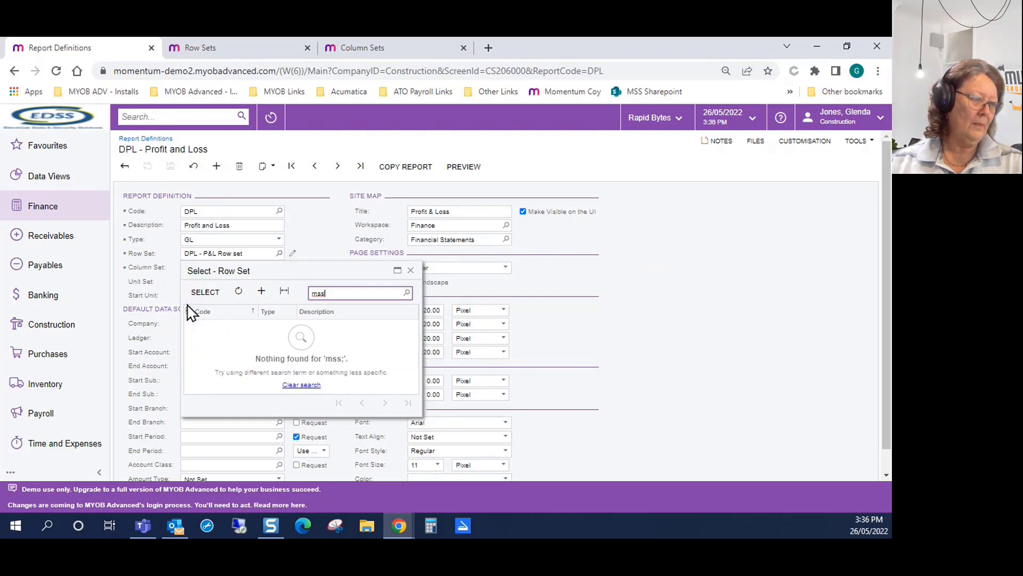
{"action": "left_click", "coordinate": [239, 292]}
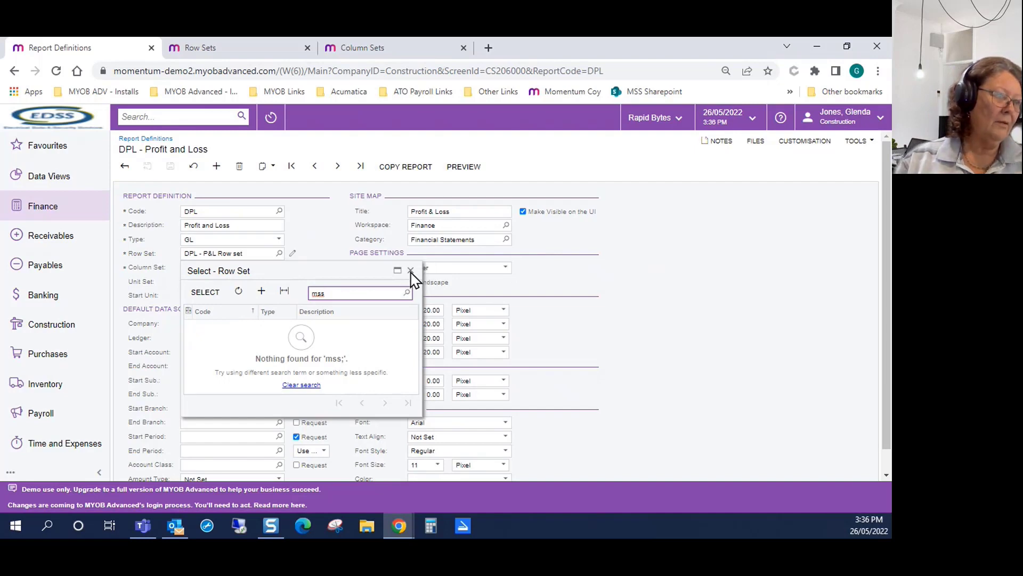
{"action": "left_click", "coordinate": [410, 270]}
{"action": "left_click", "coordinate": [268, 70]}
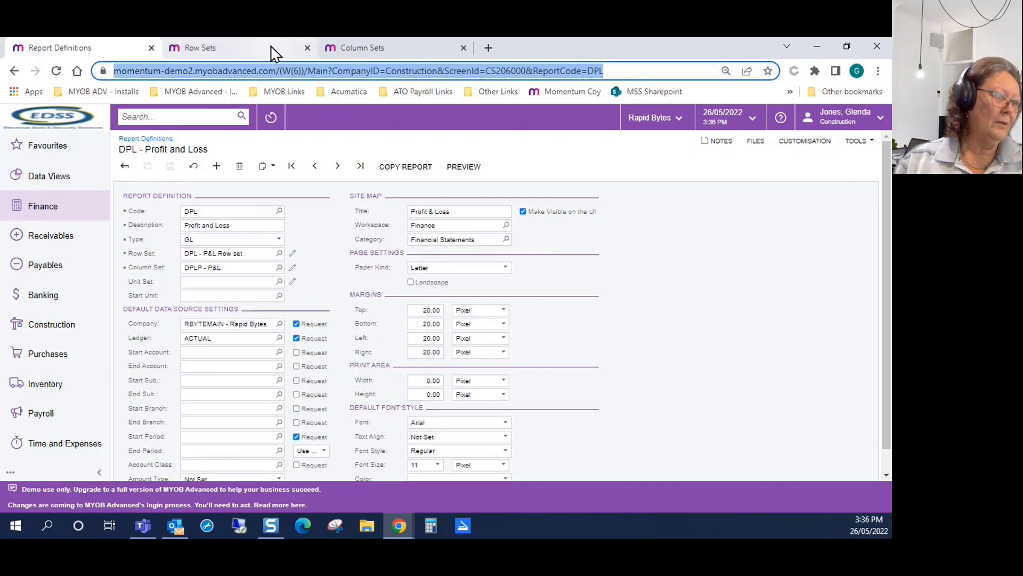
Step: Save the MSS DPL row set and assign it as the row set of the Profit and Loss report definition
{"action": "left_click", "coordinate": [273, 54]}
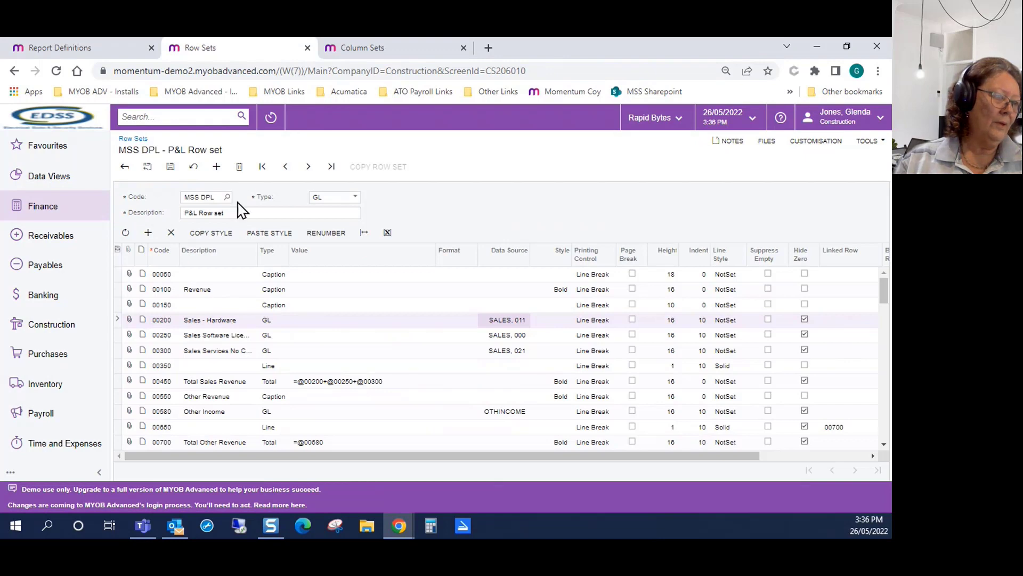
{"action": "left_click", "coordinate": [188, 168]}
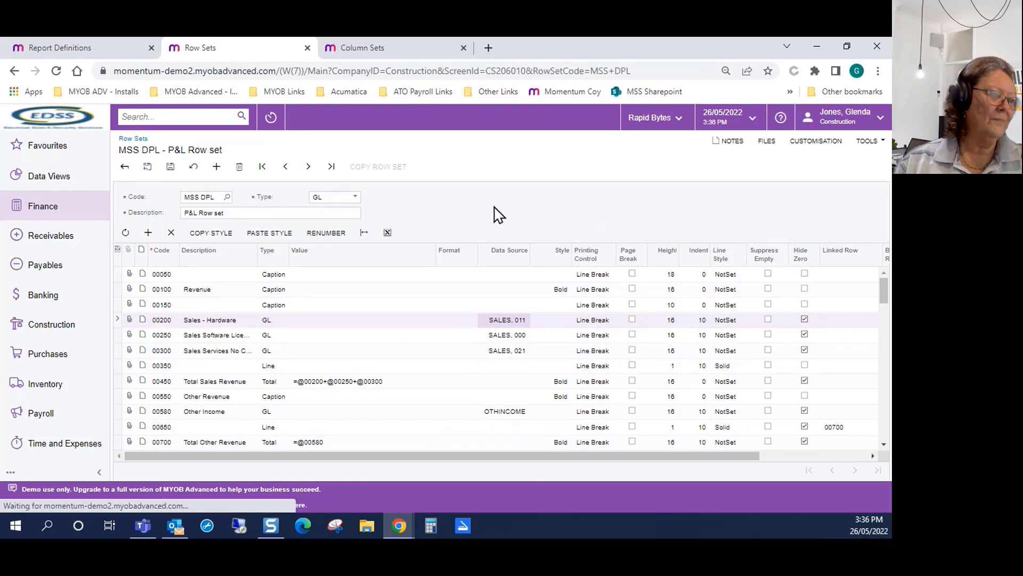
{"action": "left_click", "coordinate": [103, 53]}
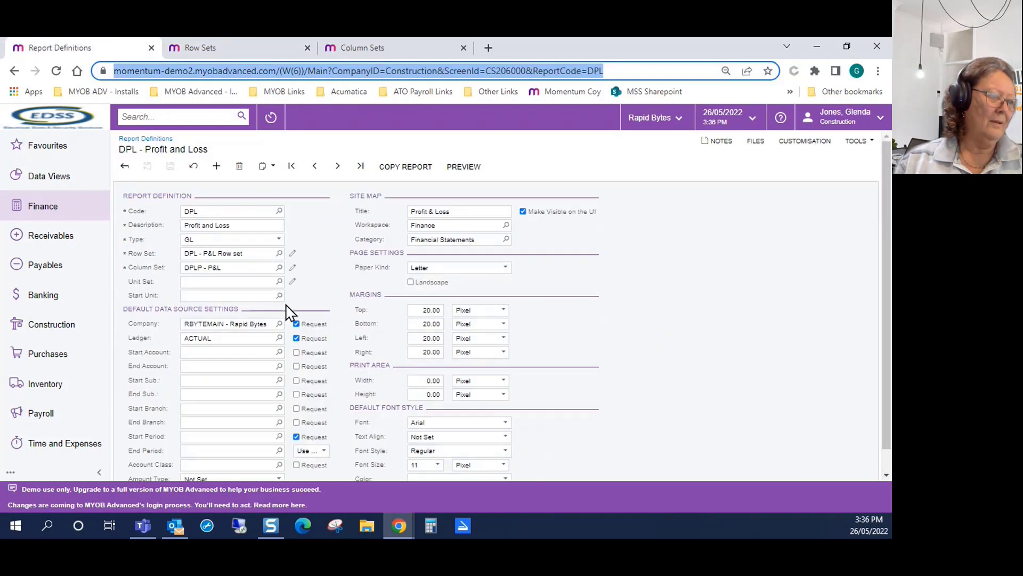
{"action": "left_click", "coordinate": [279, 253]}
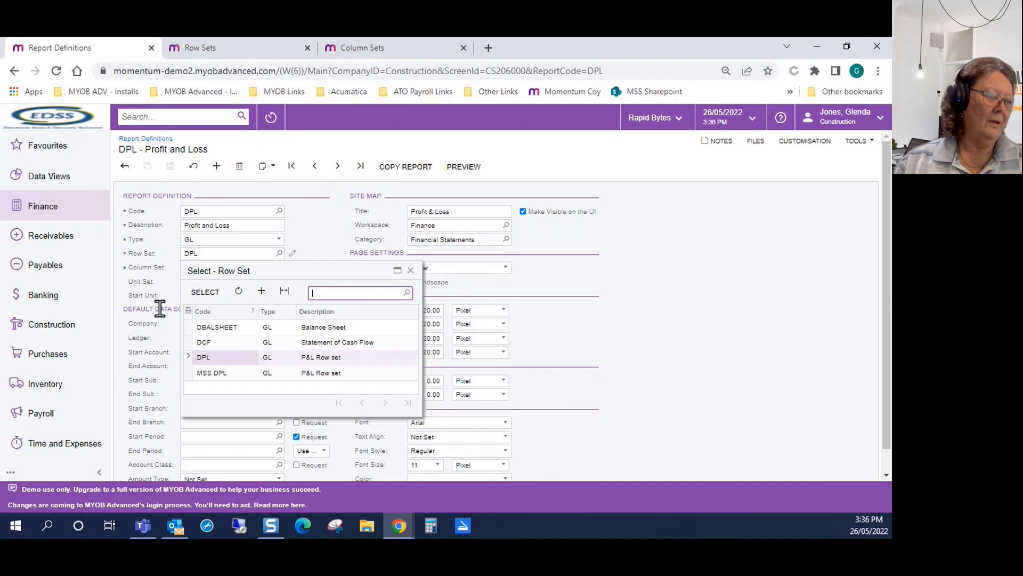
{"action": "double_click", "coordinate": [237, 374]}
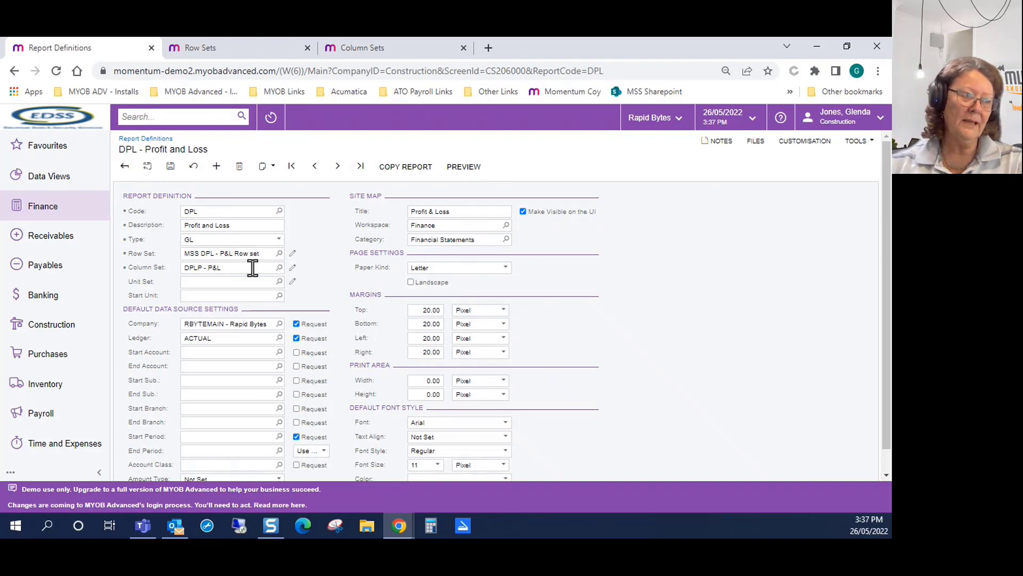
Step: Switch to the DPLP column set and examine its header rows and column attributes
{"action": "left_click", "coordinate": [409, 51]}
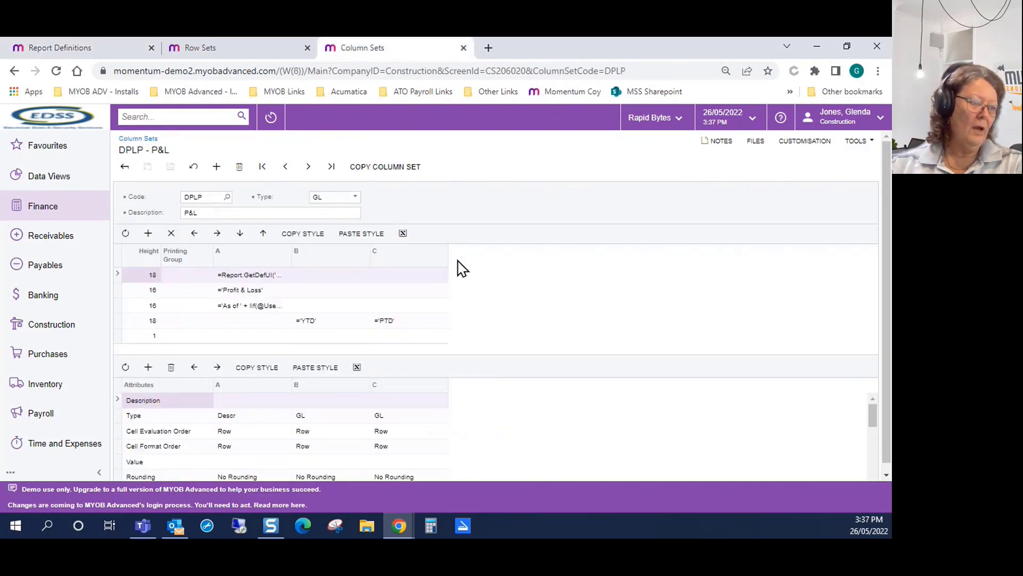
{"action": "scroll", "coordinate": [467, 301], "scroll_direction": "down", "scroll_amount": 1}
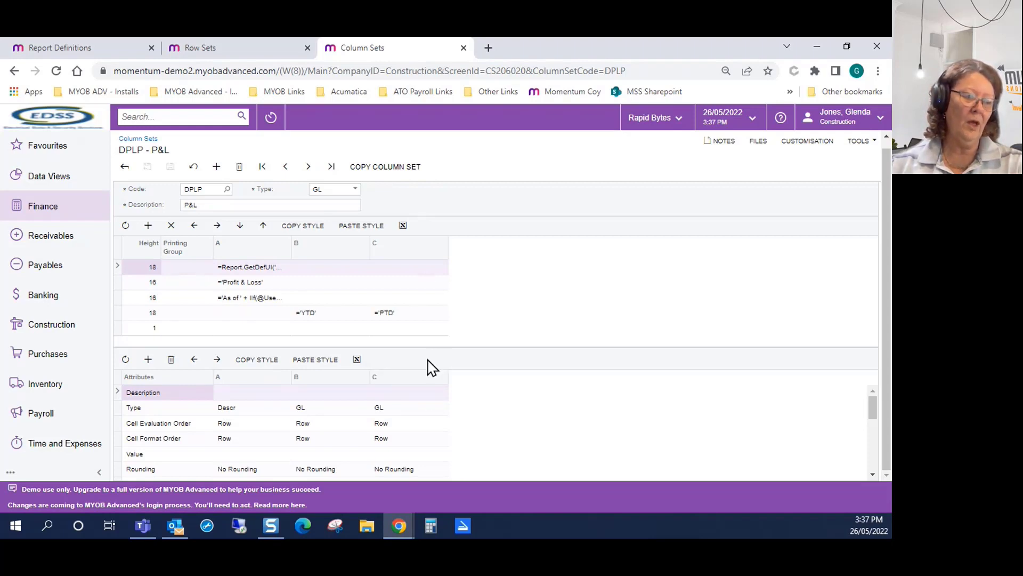
{"action": "left_click", "coordinate": [419, 241]}
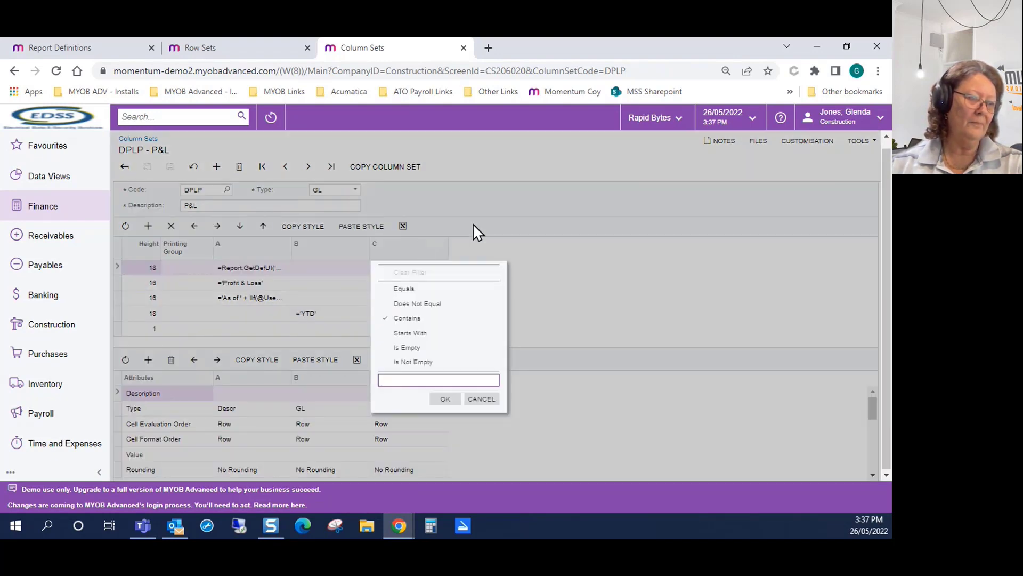
{"action": "left_click", "coordinate": [414, 260]}
{"action": "left_click", "coordinate": [415, 262]}
{"action": "left_click", "coordinate": [504, 214]}
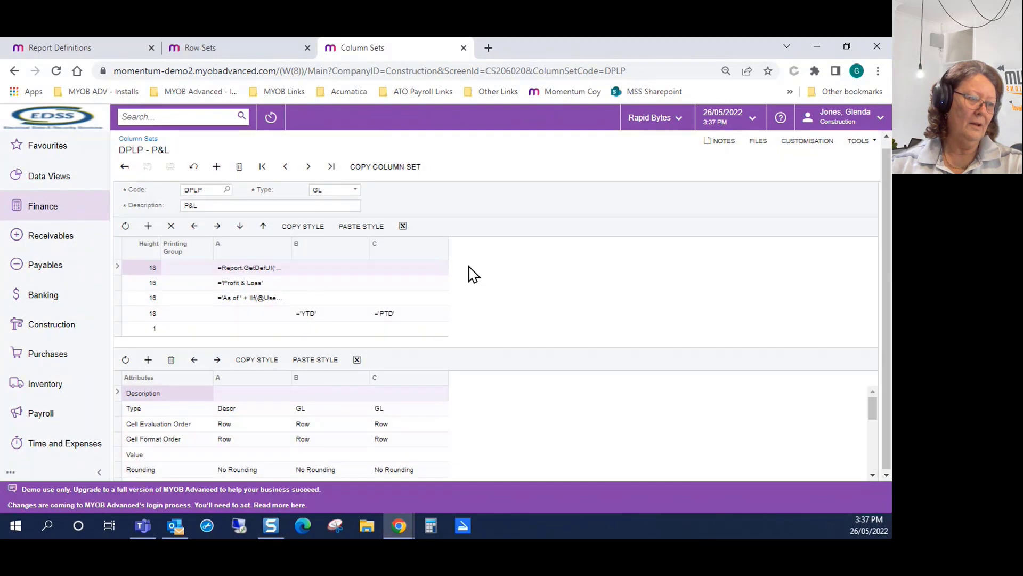
Step: Shift the PTD heading and the attributes of column C left into column B, and save the DPLP column set
{"action": "left_click", "coordinate": [430, 315]}
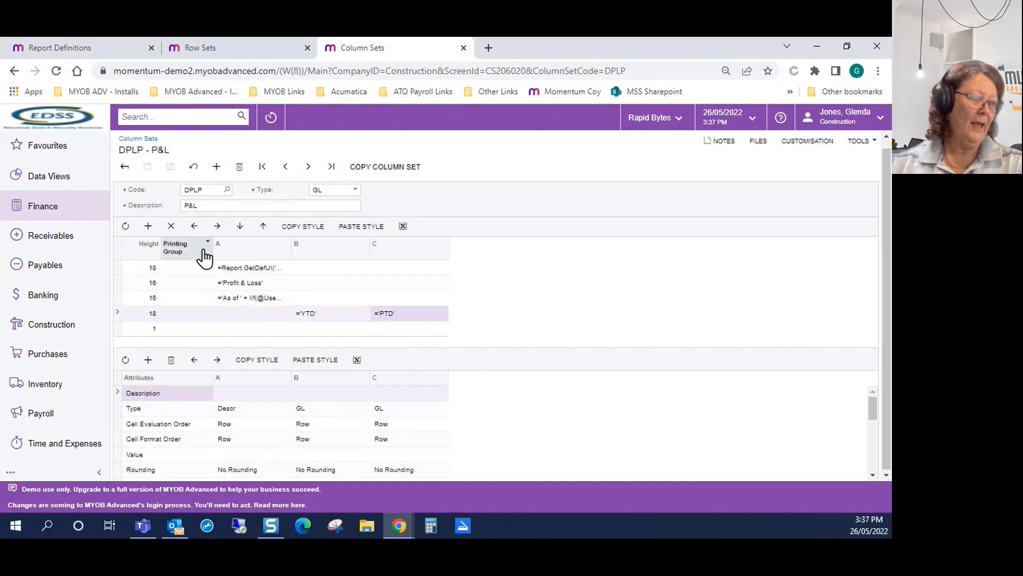
{"action": "left_click", "coordinate": [195, 229]}
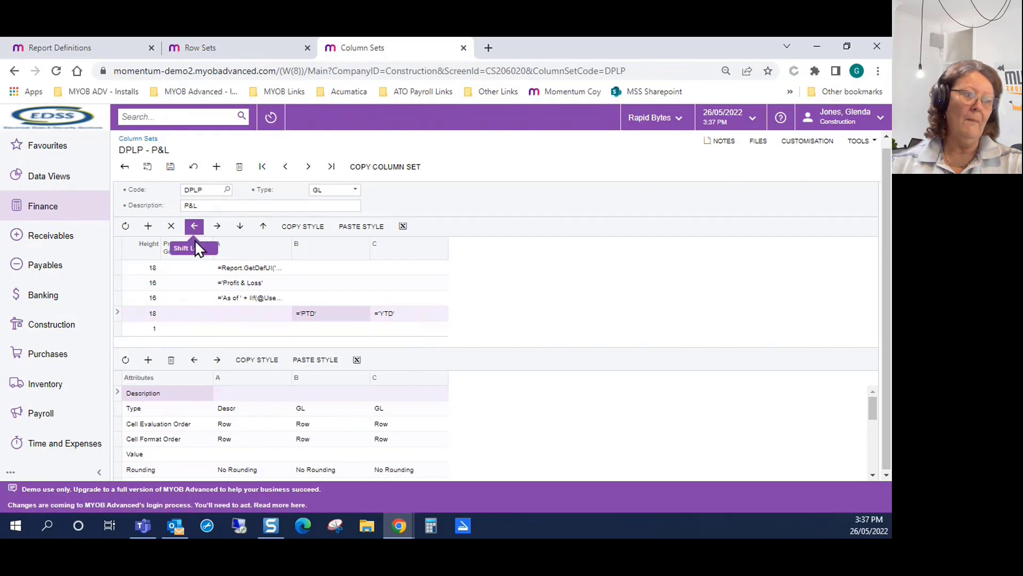
{"action": "left_click", "coordinate": [413, 398]}
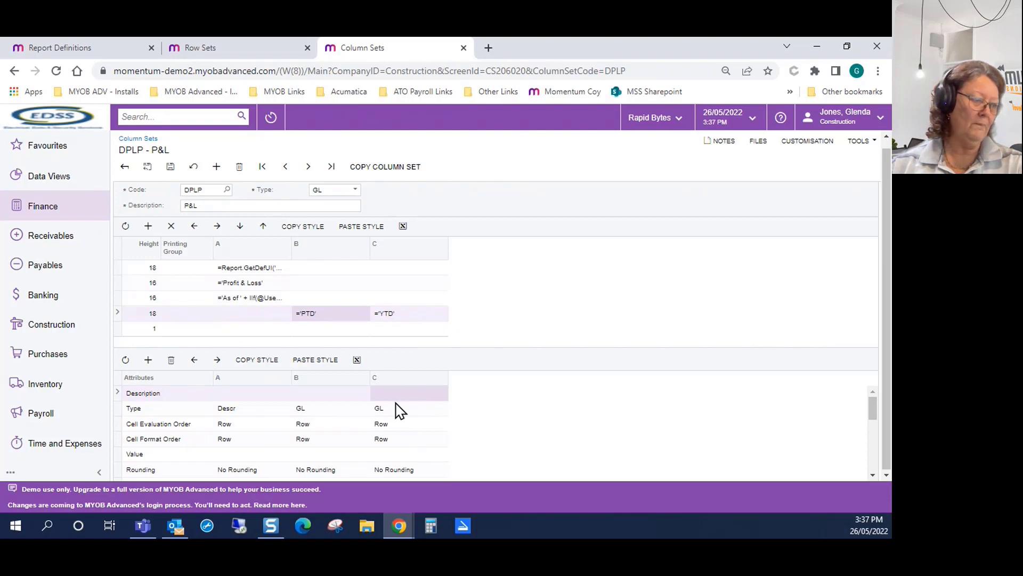
{"action": "left_click", "coordinate": [195, 361]}
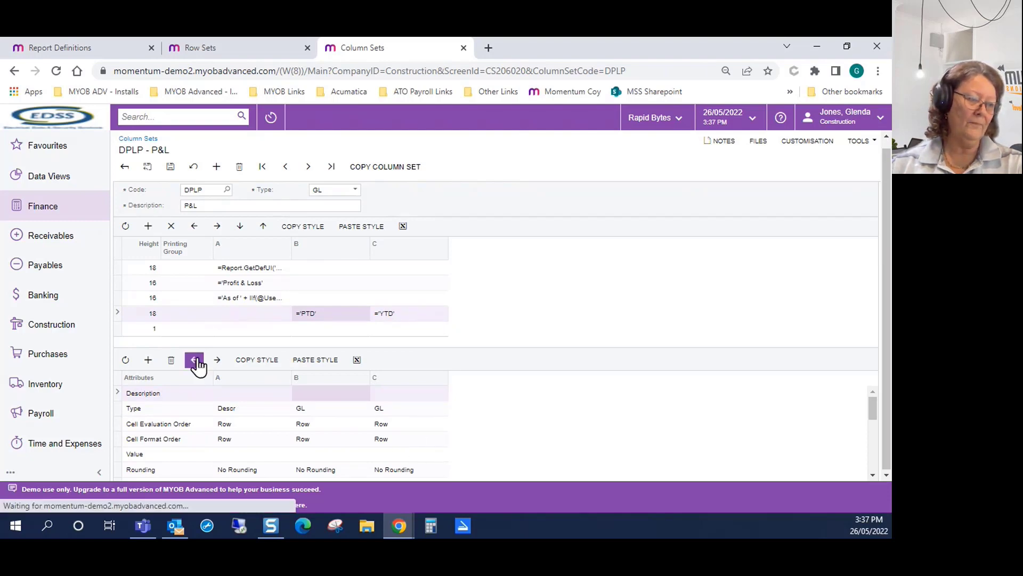
{"action": "left_click", "coordinate": [171, 168]}
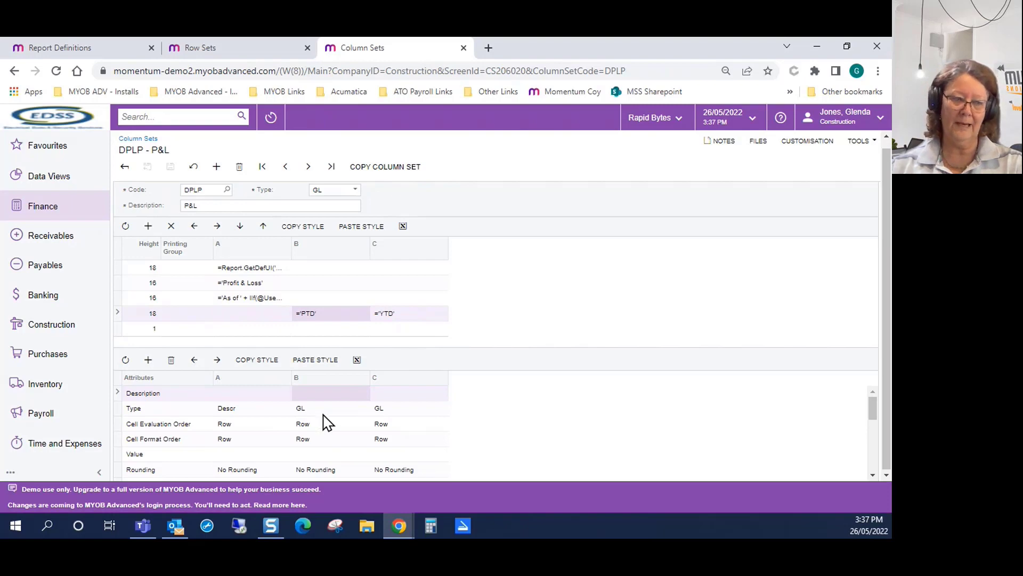
Step: Review the column attributes of the DPLP column set, including the data source of column B and its available amount types
{"action": "scroll", "coordinate": [331, 400], "scroll_direction": "down", "scroll_amount": 3}
{"action": "scroll", "coordinate": [329, 391], "scroll_direction": "up", "scroll_amount": 3}
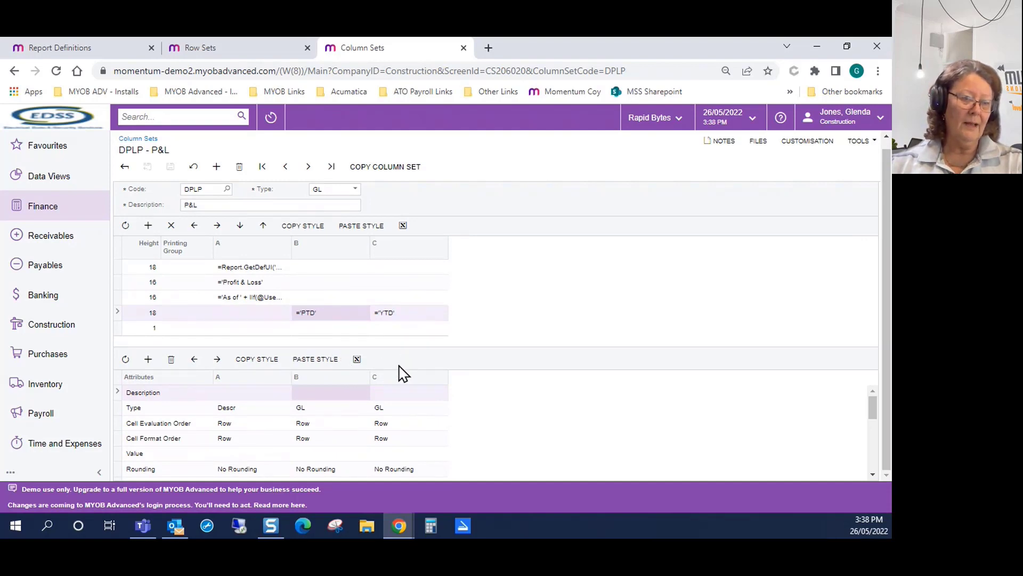
{"action": "scroll", "coordinate": [406, 400], "scroll_direction": "down", "scroll_amount": 1}
{"action": "scroll", "coordinate": [410, 409], "scroll_direction": "down", "scroll_amount": 5}
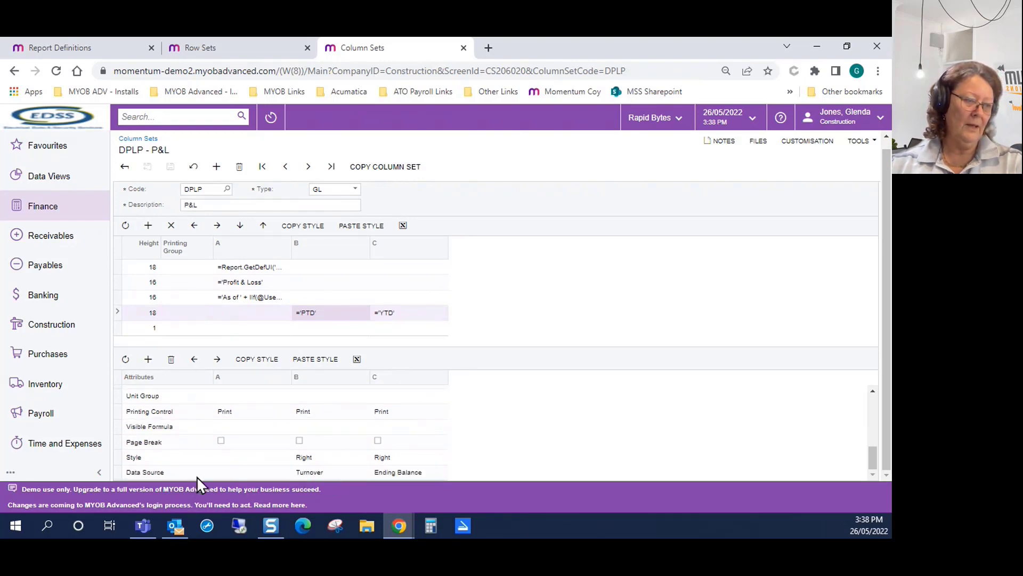
{"action": "left_click", "coordinate": [344, 472]}
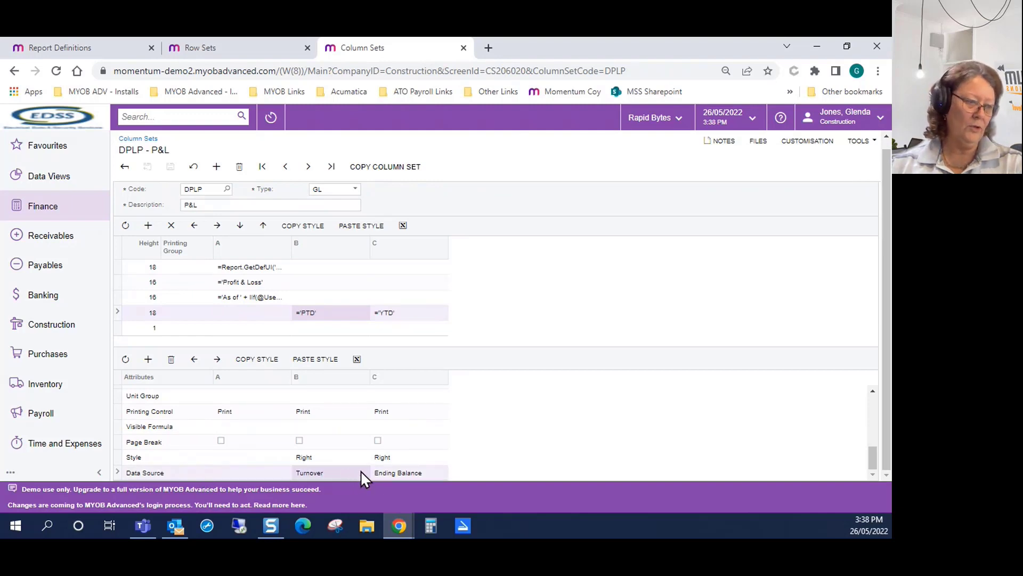
{"action": "left_click", "coordinate": [356, 474]}
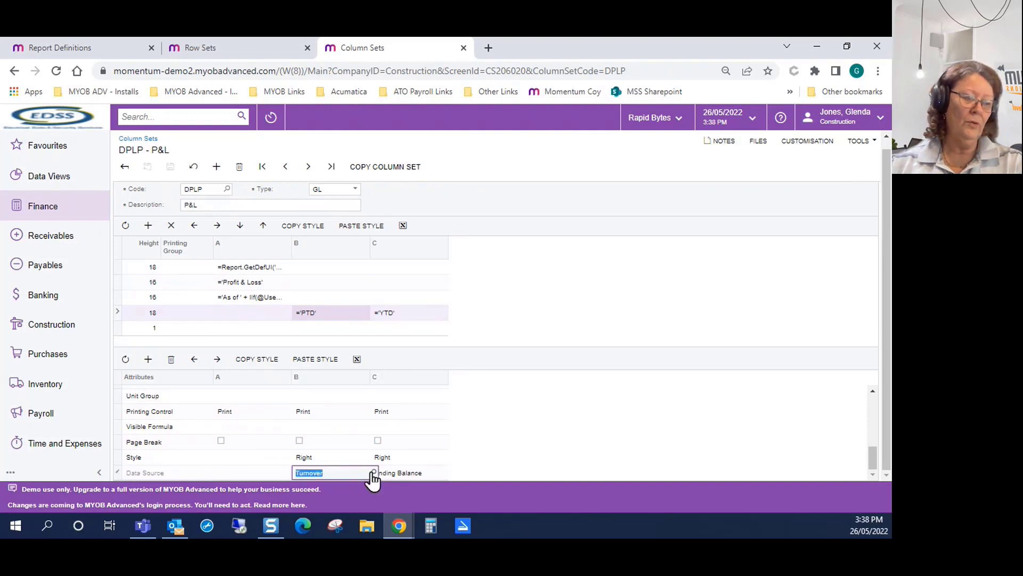
{"action": "left_click", "coordinate": [373, 473]}
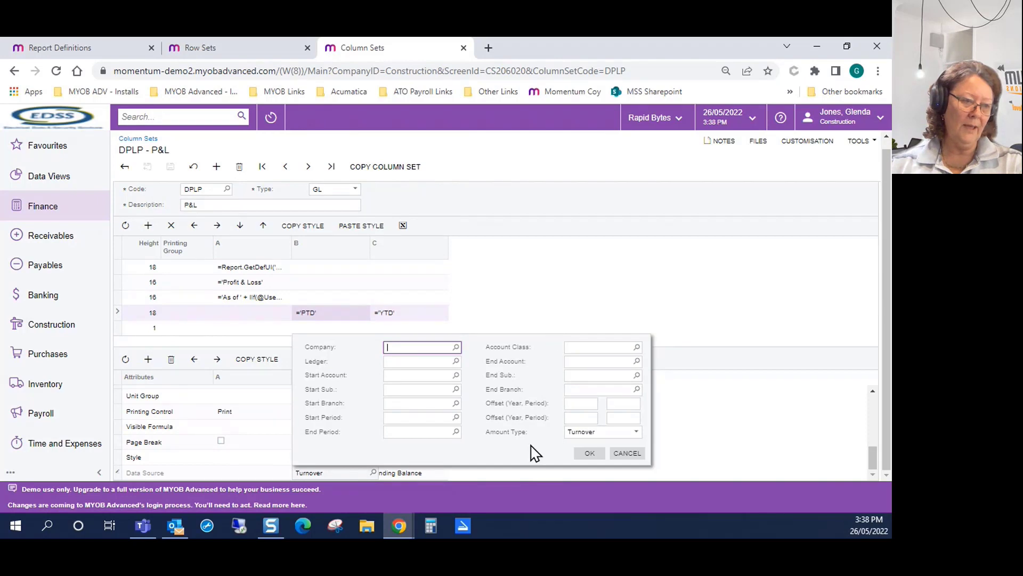
{"action": "left_click", "coordinate": [637, 432]}
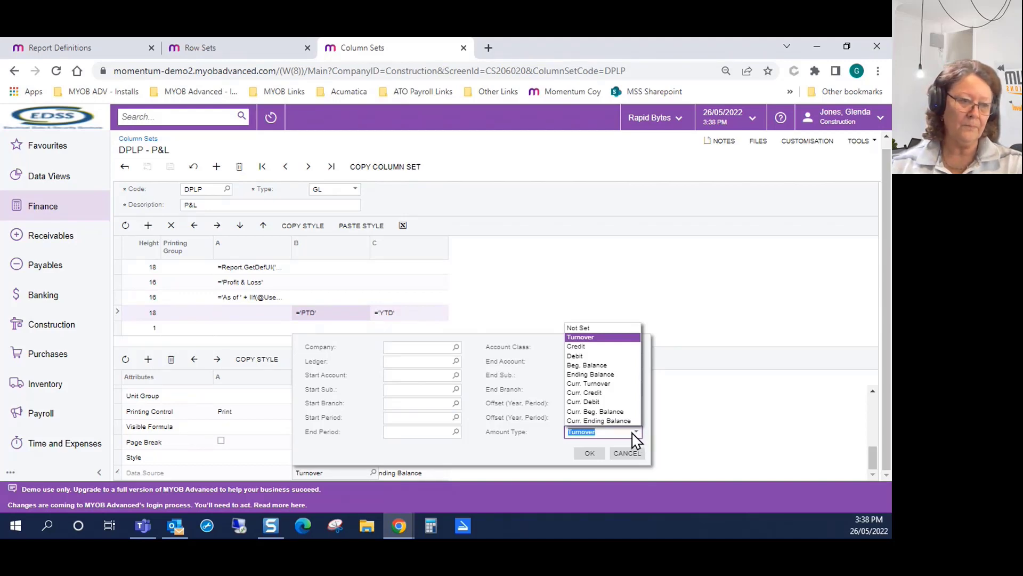
{"action": "left_click", "coordinate": [590, 452]}
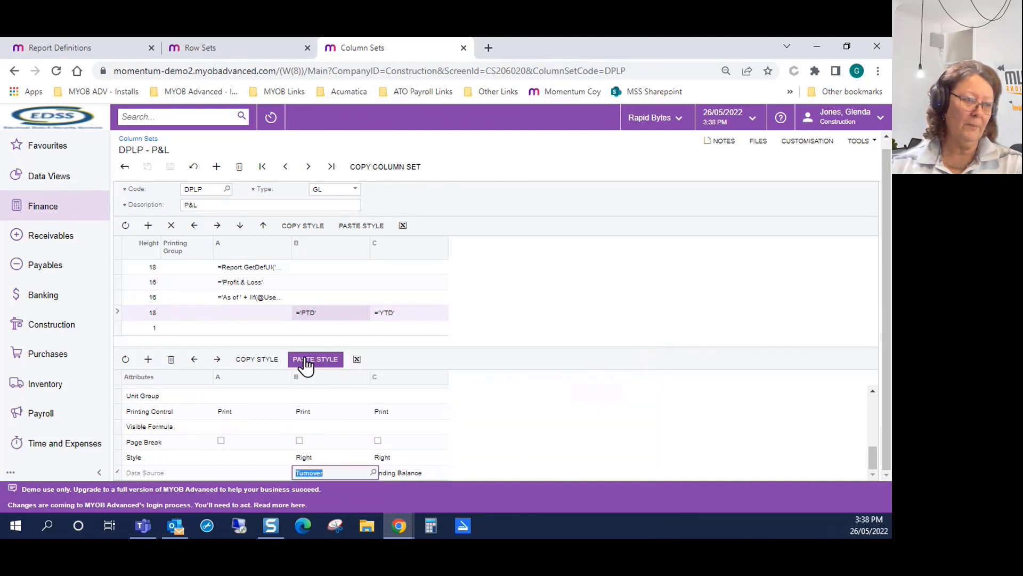
Step: Check the data source settings of column C without changing them
{"action": "left_click", "coordinate": [438, 475]}
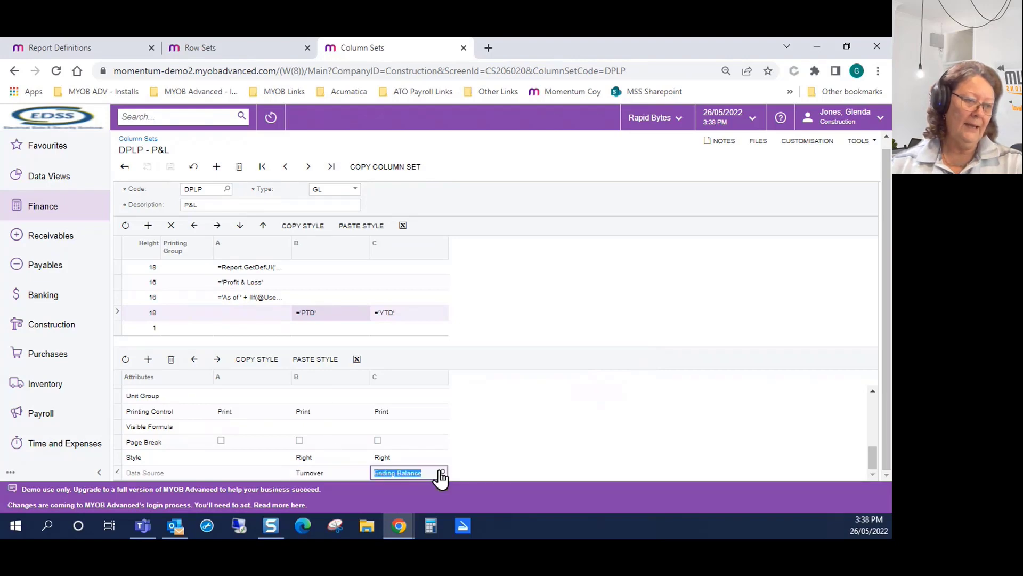
{"action": "left_click", "coordinate": [443, 473]}
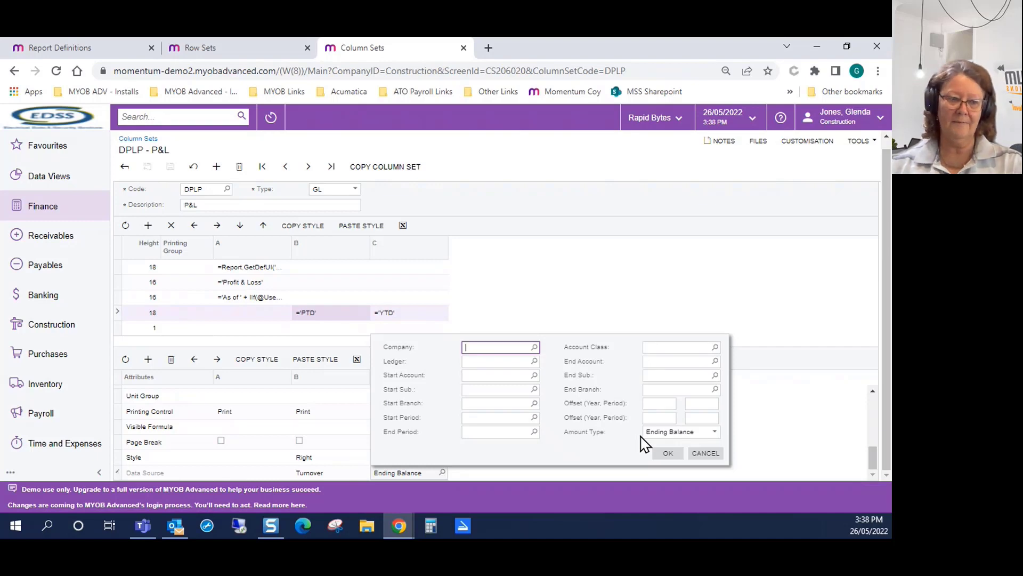
{"action": "left_click", "coordinate": [666, 453]}
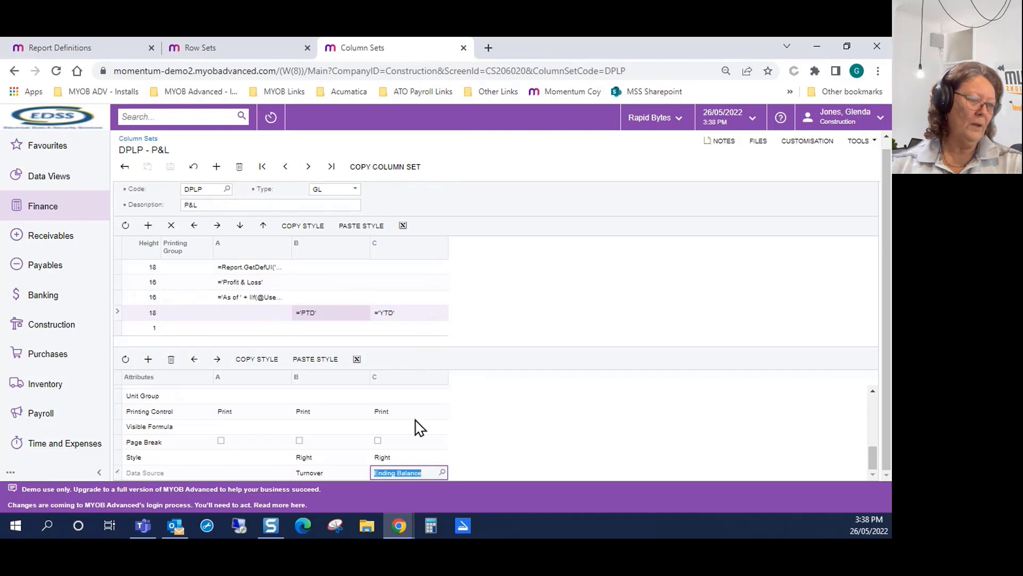
{"action": "scroll", "coordinate": [418, 423], "scroll_direction": "up", "scroll_amount": 5}
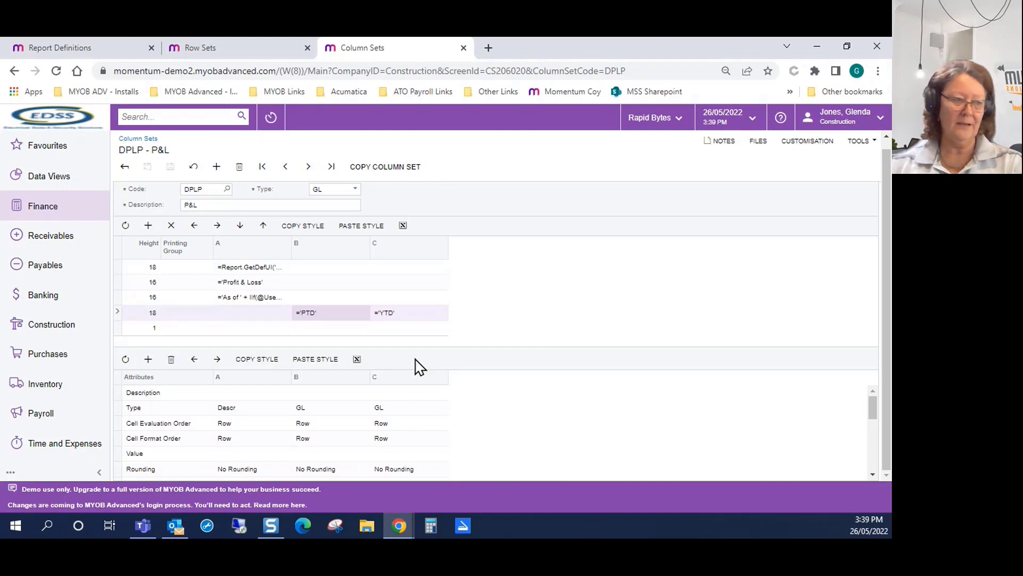
Step: Add a new column and place it as column C, shifting the YTD heading and the Ending Balance attributes to column D
{"action": "left_click", "coordinate": [148, 359]}
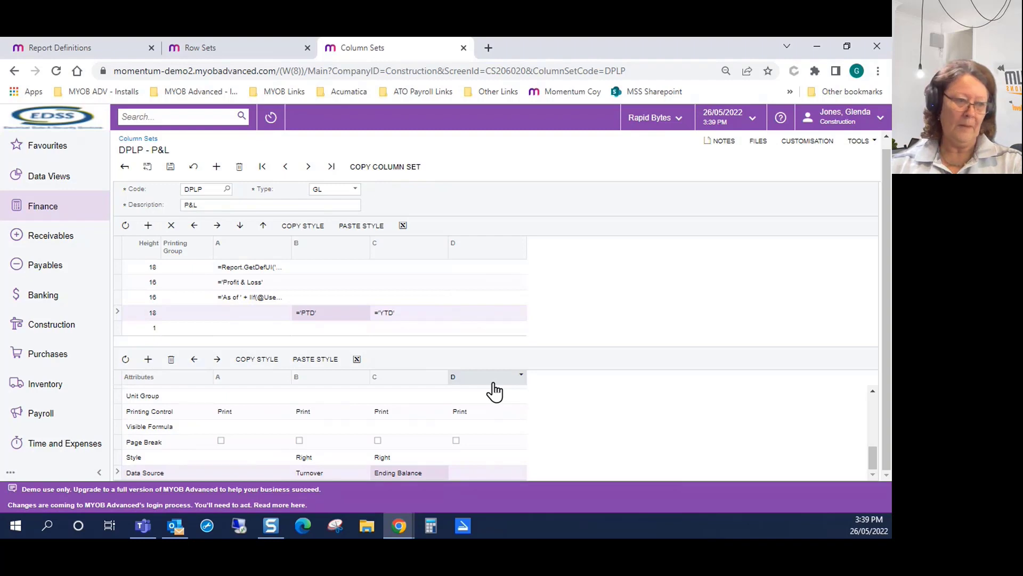
{"action": "left_click", "coordinate": [503, 397]}
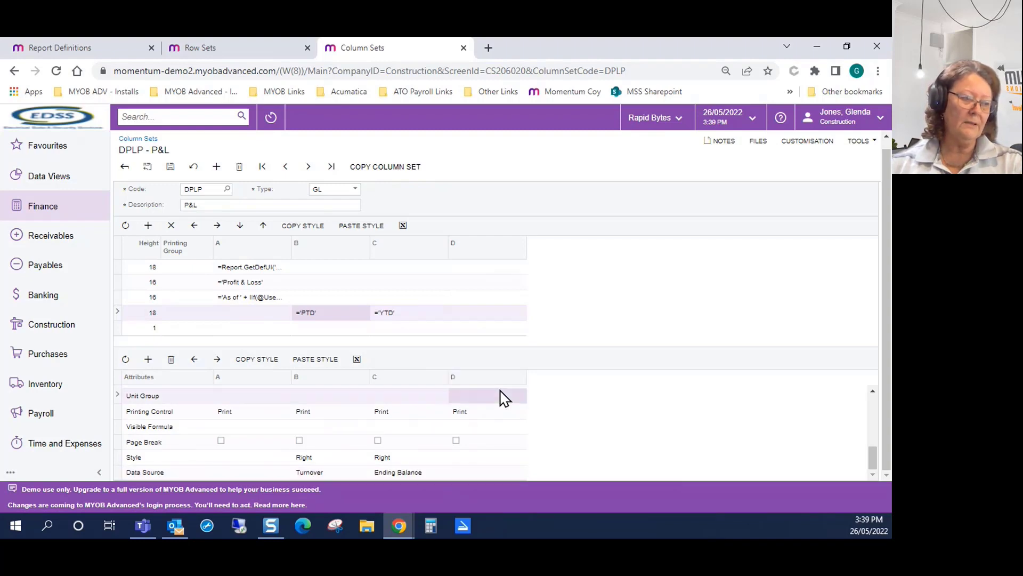
{"action": "left_click", "coordinate": [195, 360]}
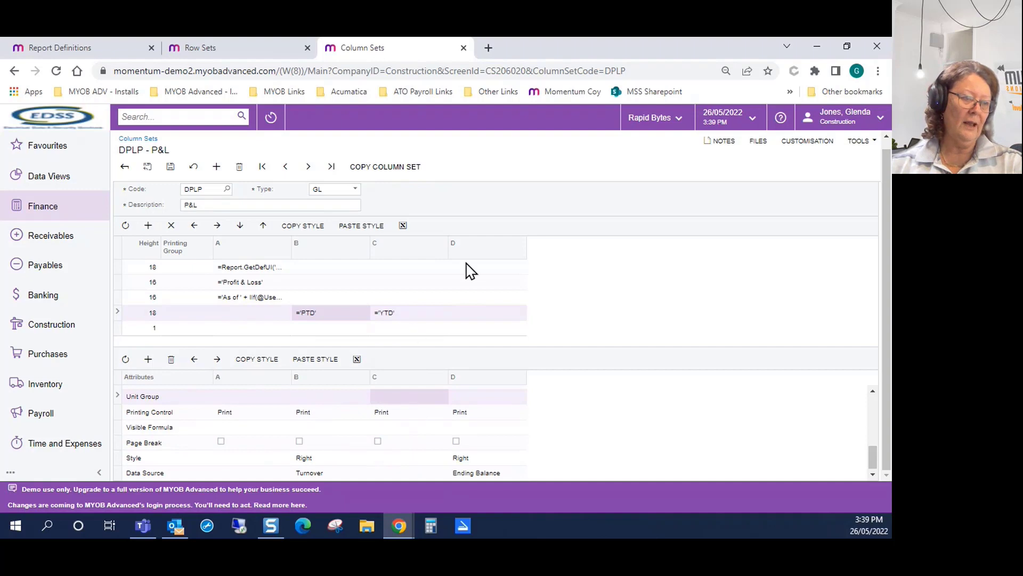
{"action": "left_click", "coordinate": [487, 314]}
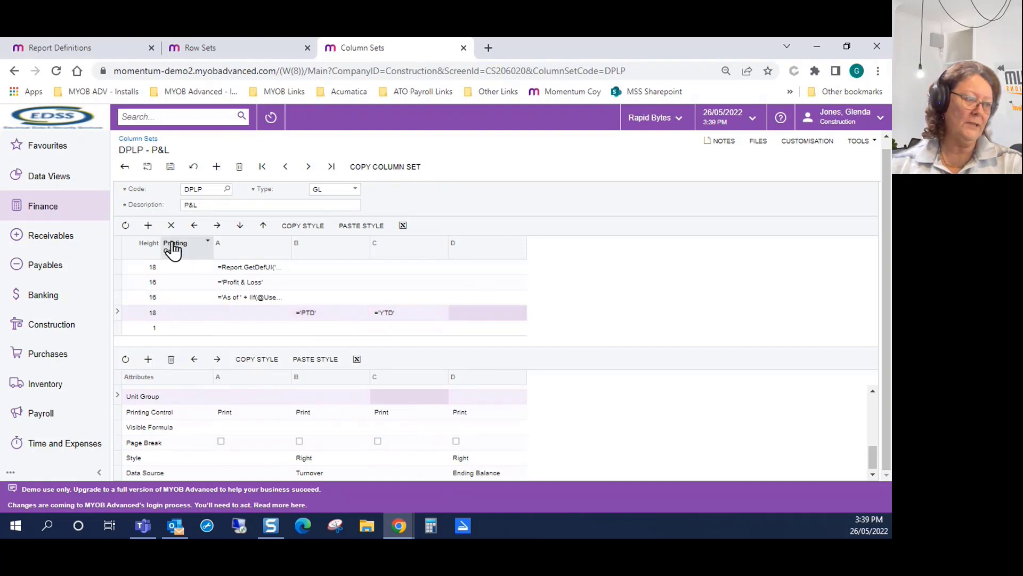
{"action": "left_click", "coordinate": [194, 226]}
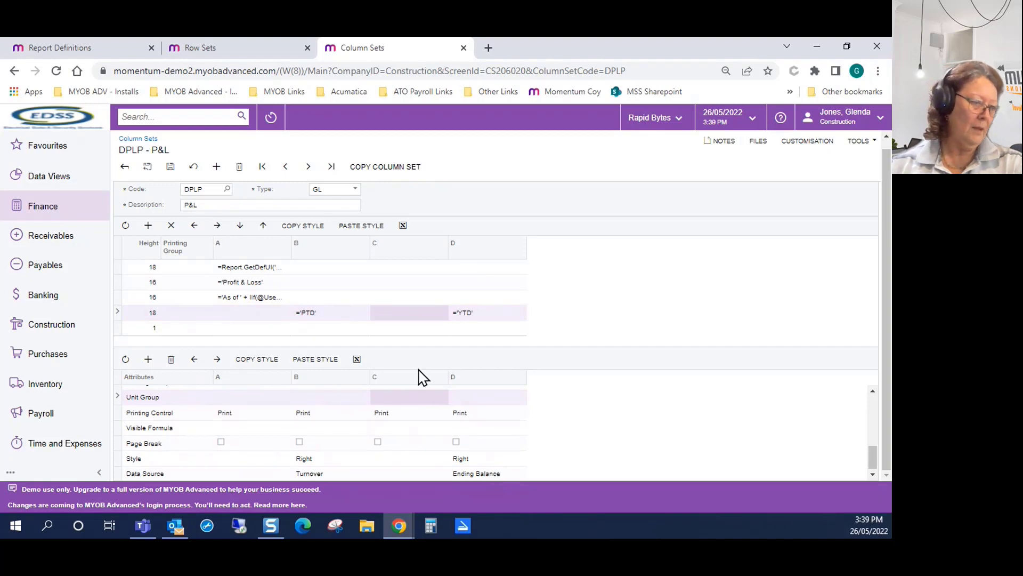
Step: Set the width of the new column C to 140
{"action": "scroll", "coordinate": [413, 401], "scroll_direction": "down", "scroll_amount": 1}
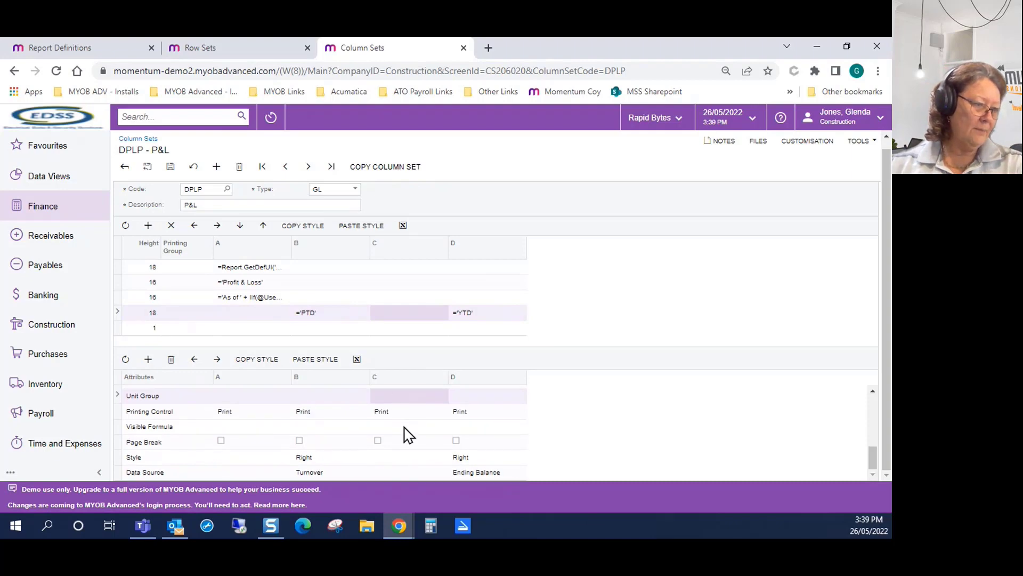
{"action": "scroll", "coordinate": [407, 434], "scroll_direction": "up", "scroll_amount": 10}
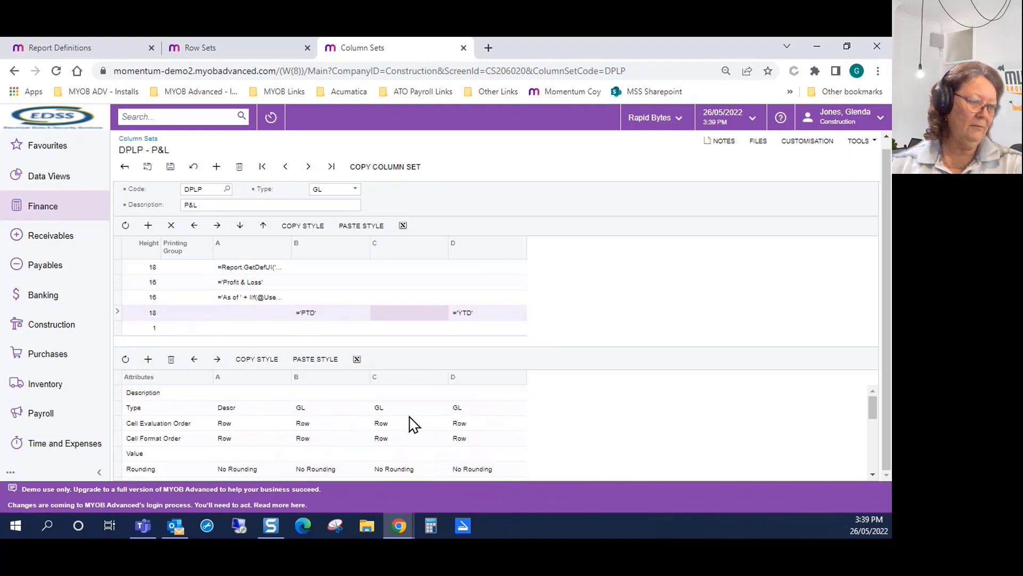
{"action": "left_click", "coordinate": [410, 411]}
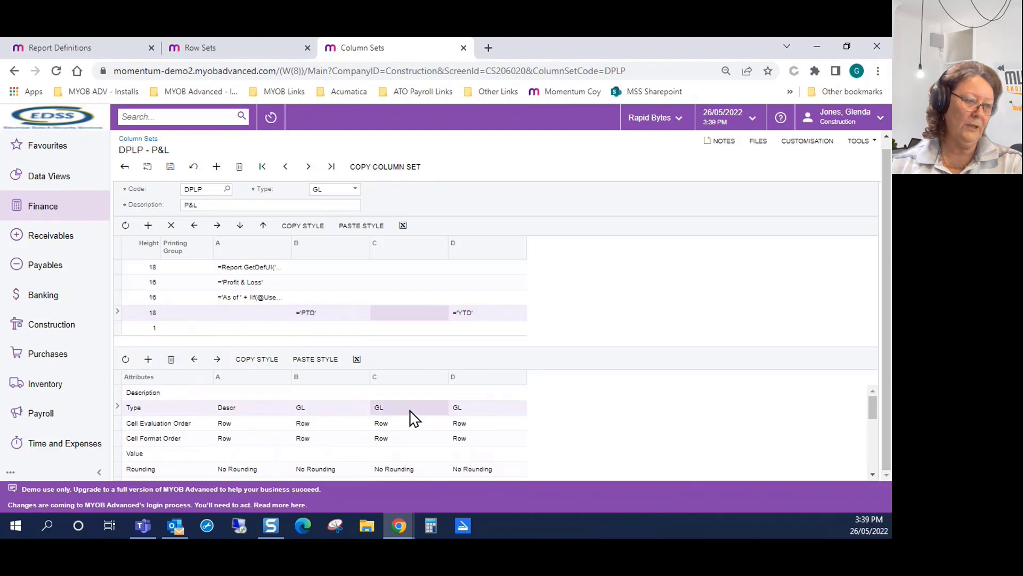
{"action": "scroll", "coordinate": [413, 419], "scroll_direction": "down", "scroll_amount": 5}
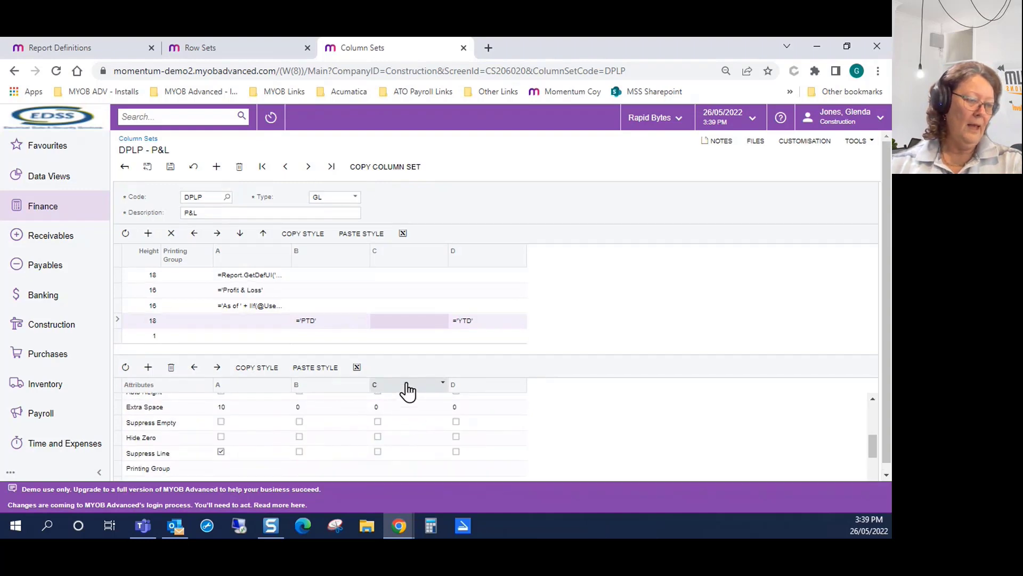
{"action": "scroll", "coordinate": [408, 423], "scroll_direction": "up", "scroll_amount": 5}
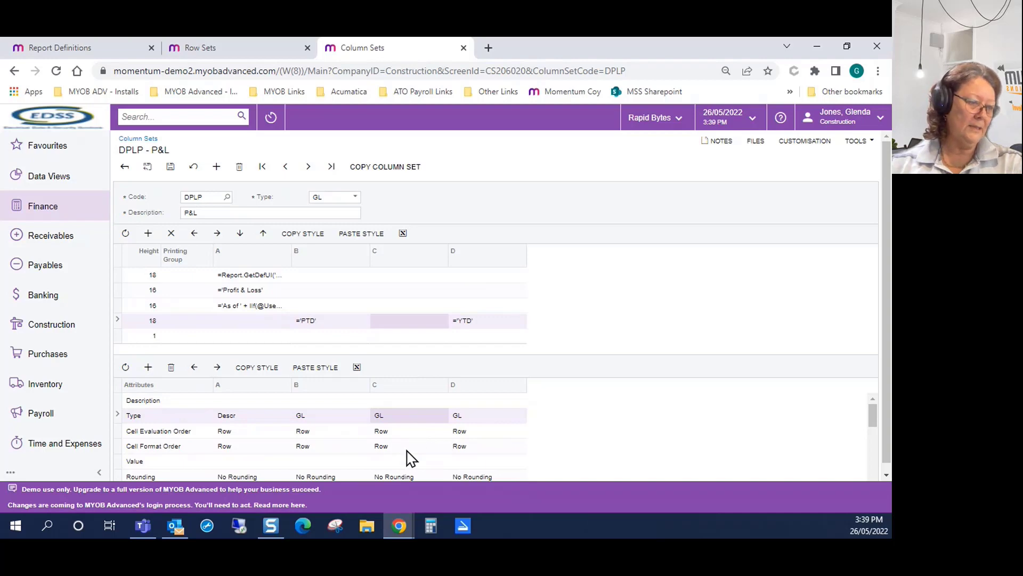
{"action": "scroll", "coordinate": [411, 457], "scroll_direction": "down", "scroll_amount": 3}
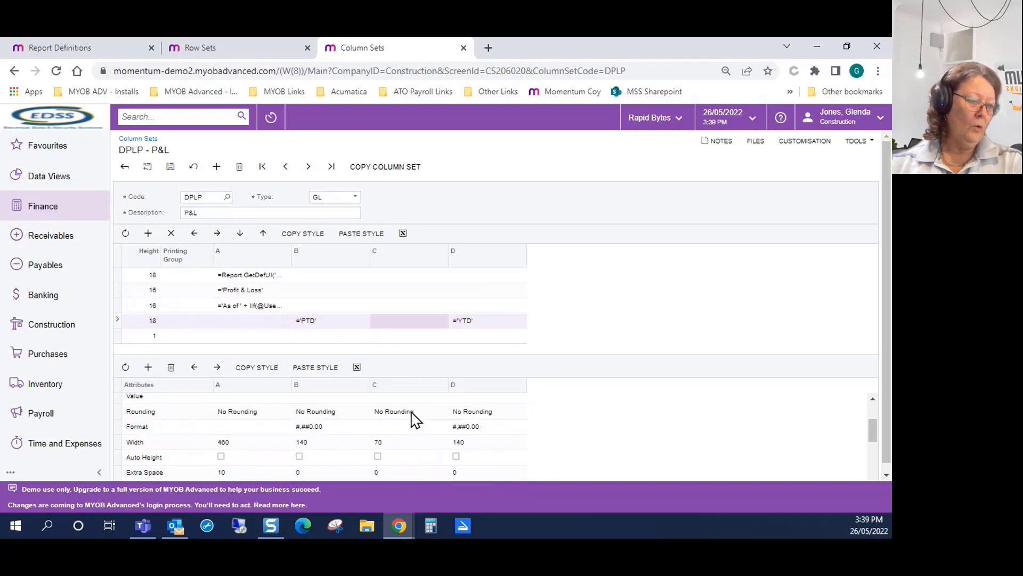
{"action": "left_click", "coordinate": [403, 445]}
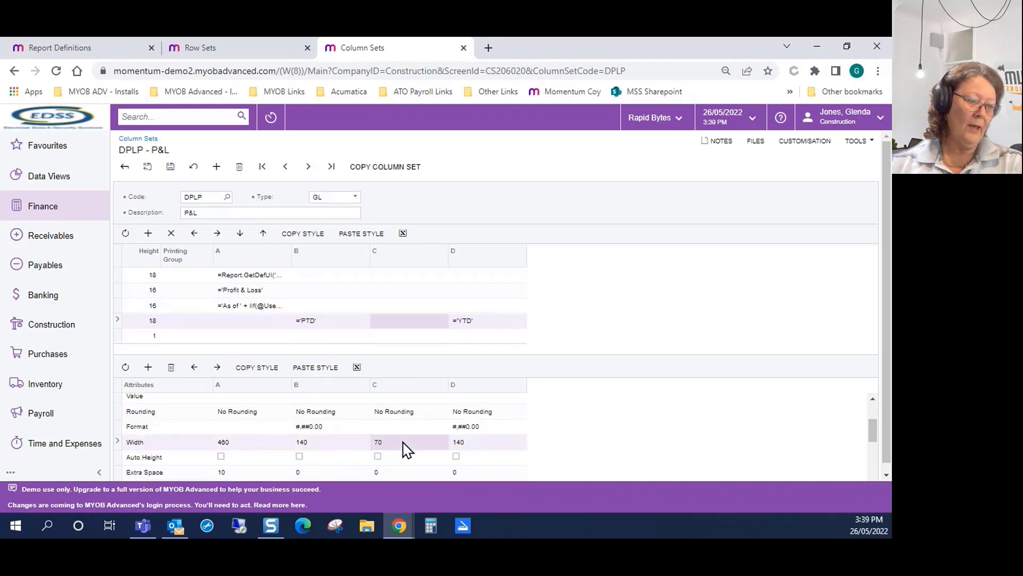
{"action": "type", "text": "140"}
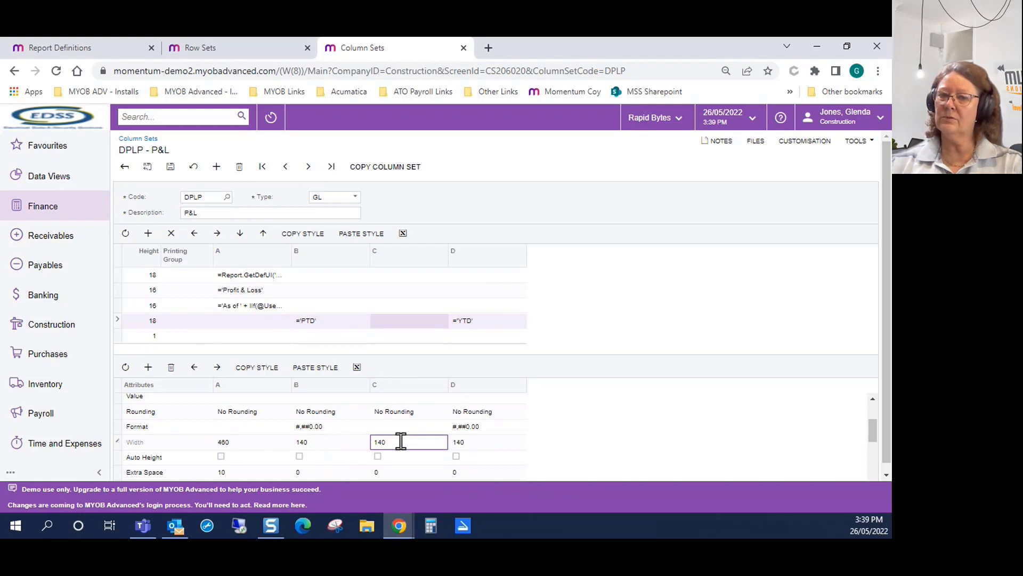
{"action": "key", "text": "Tab"}
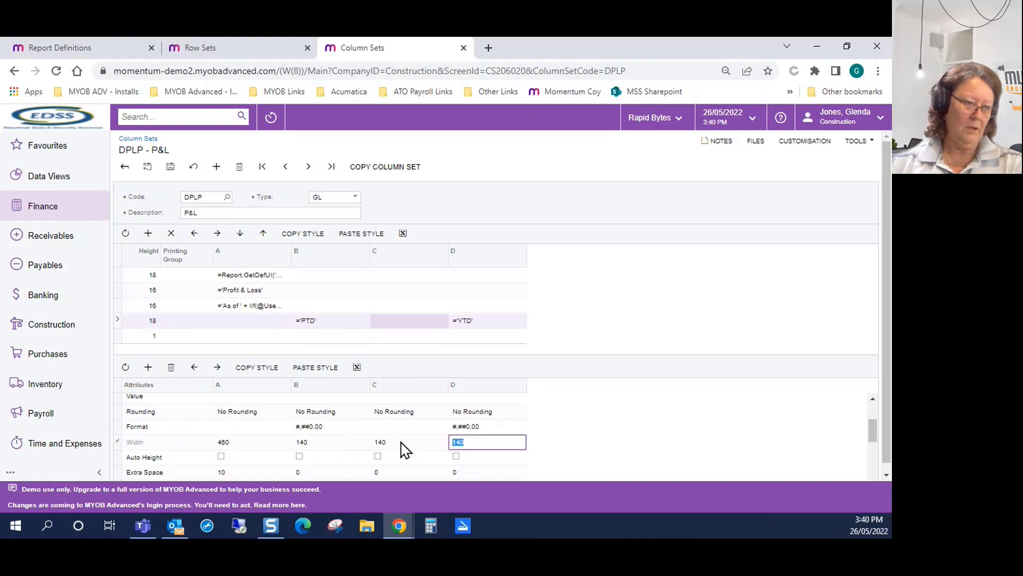
Step: Set the text alignment in column C's style to Right
{"action": "scroll", "coordinate": [405, 445], "scroll_direction": "down", "scroll_amount": 2}
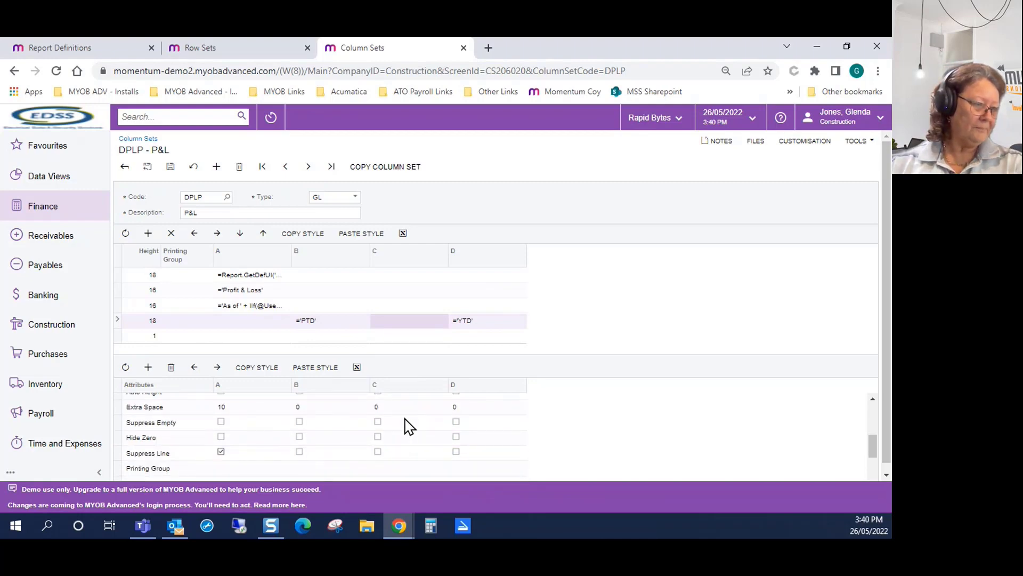
{"action": "scroll", "coordinate": [409, 427], "scroll_direction": "down", "scroll_amount": 3}
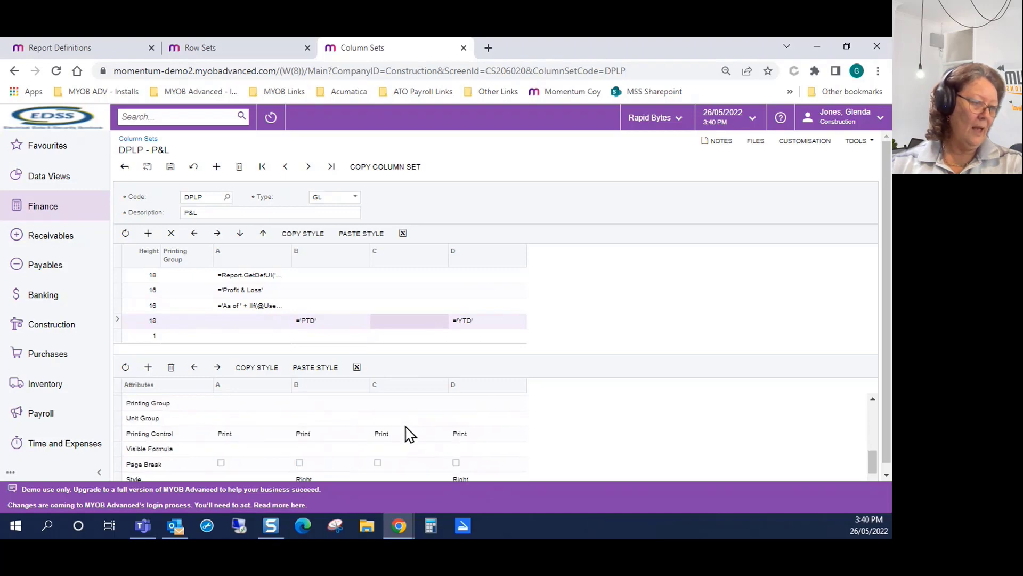
{"action": "scroll", "coordinate": [404, 458], "scroll_direction": "down", "scroll_amount": 1}
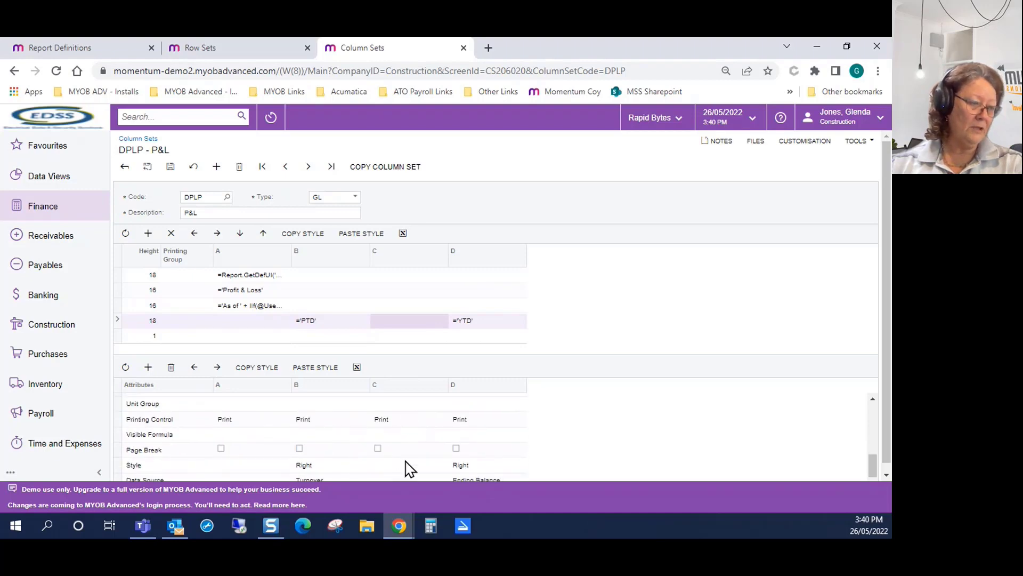
{"action": "left_click", "coordinate": [407, 465]}
{"action": "left_click", "coordinate": [451, 464]}
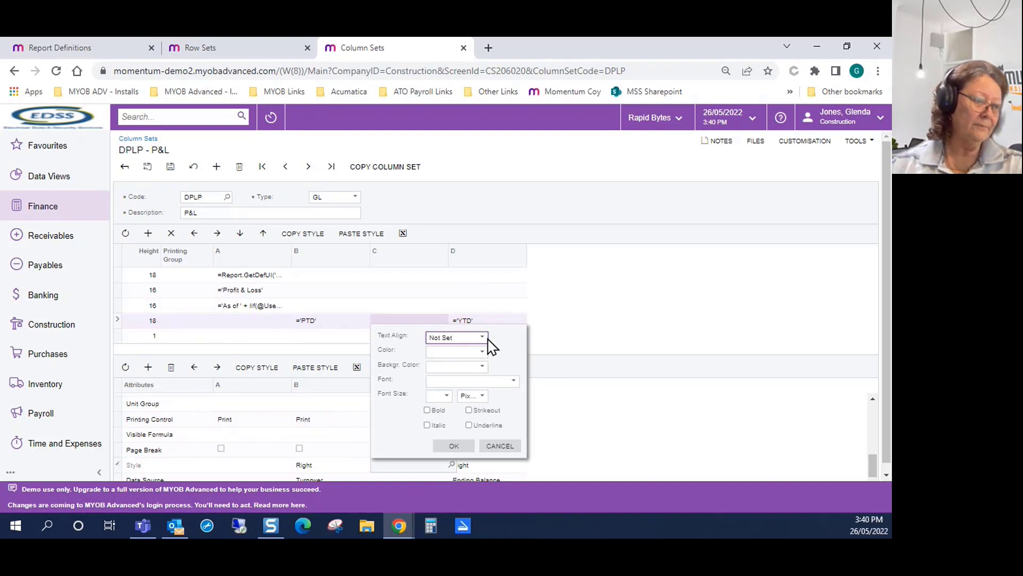
{"action": "left_click", "coordinate": [483, 337]}
{"action": "left_click", "coordinate": [474, 380]}
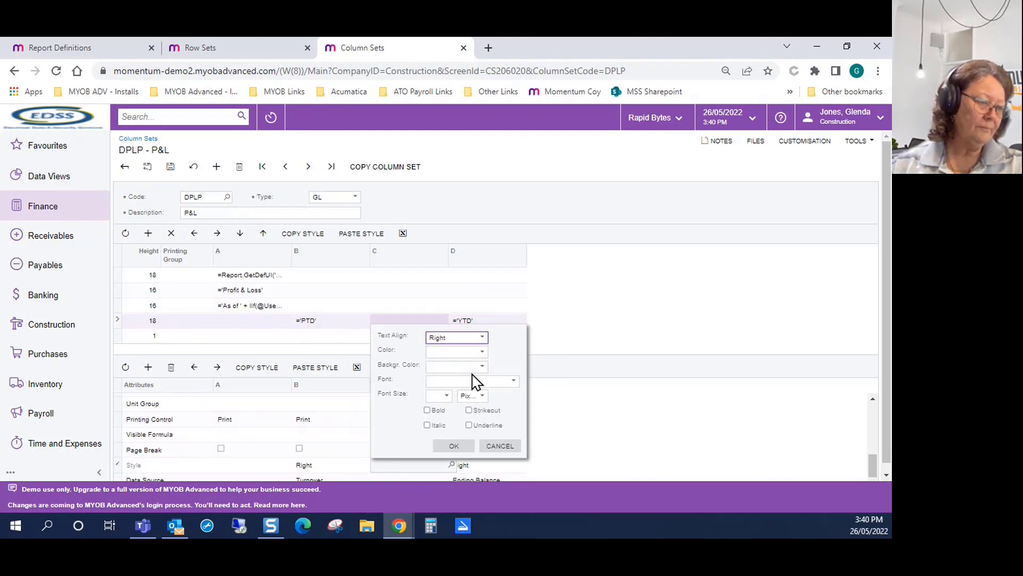
{"action": "left_click", "coordinate": [454, 445]}
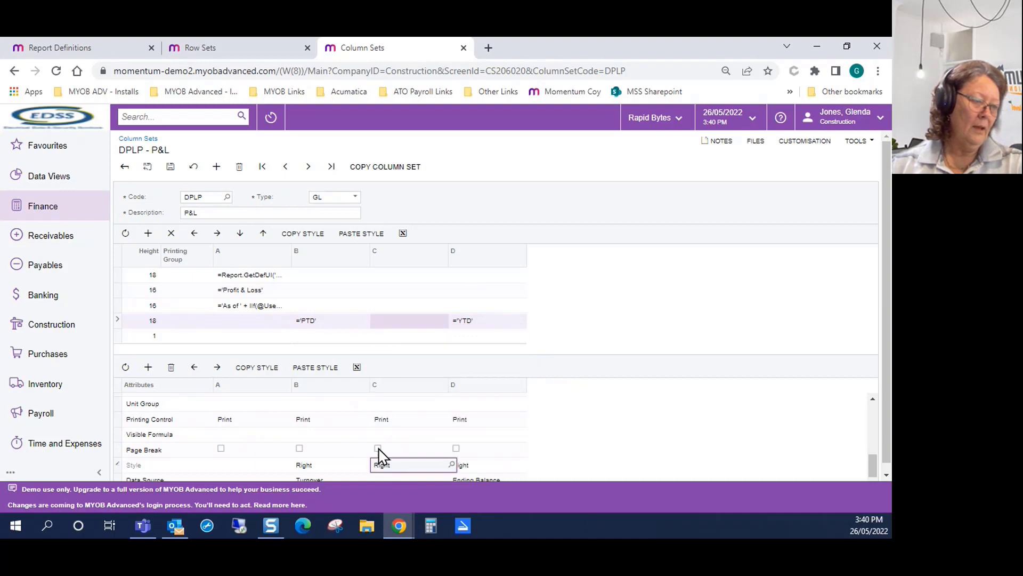
Step: Set column C's data source to the BUDGET ledger with amount type Turnover
{"action": "left_click", "coordinate": [421, 473]}
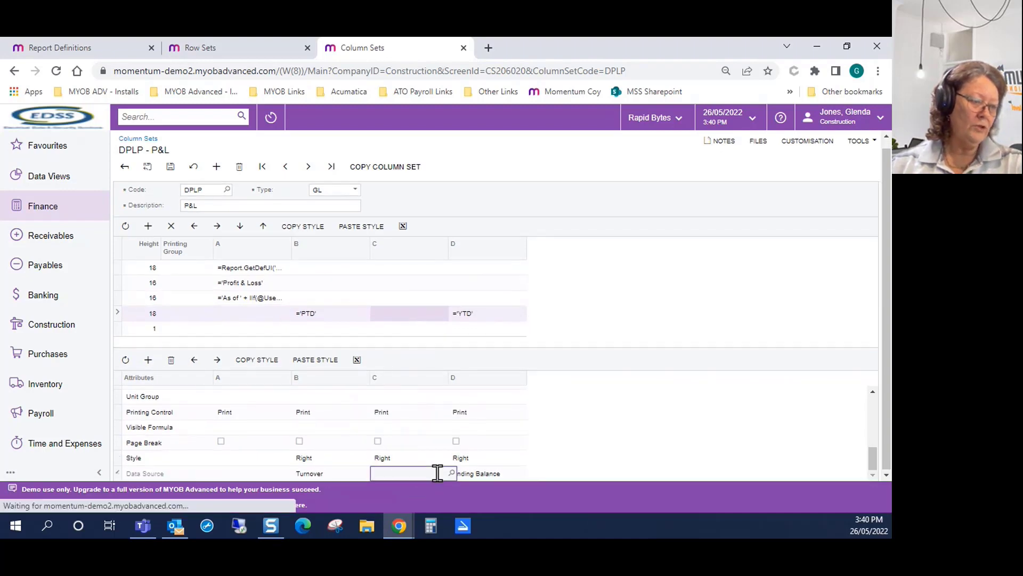
{"action": "left_click", "coordinate": [452, 473]}
{"action": "left_click", "coordinate": [535, 348]}
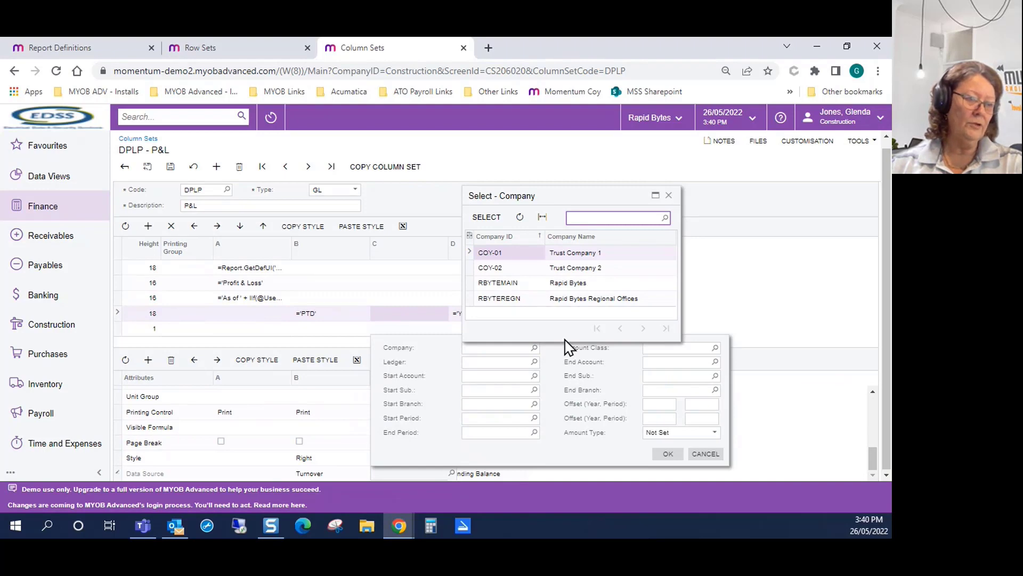
{"action": "left_click", "coordinate": [669, 197]}
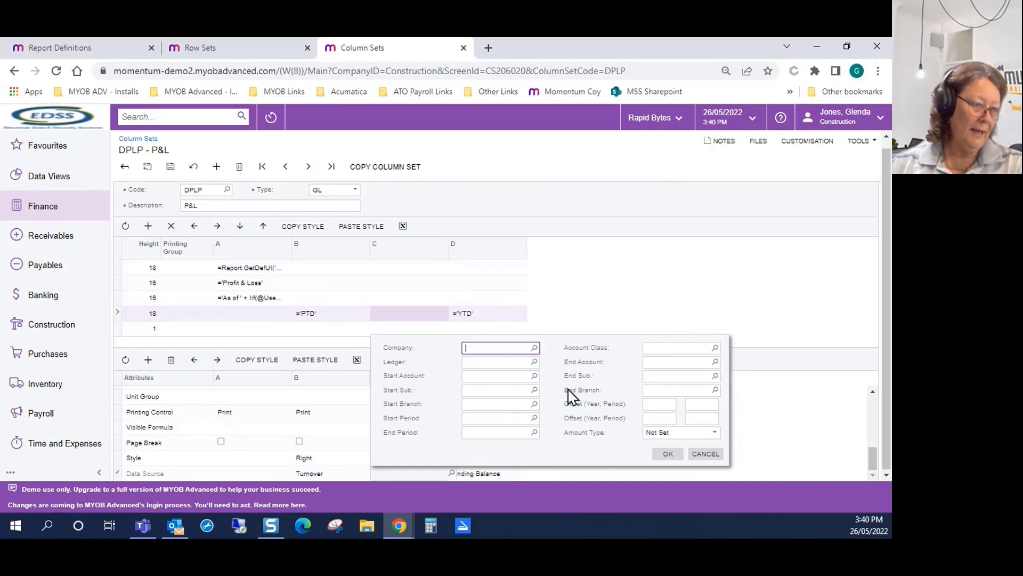
{"action": "left_click", "coordinate": [537, 363]}
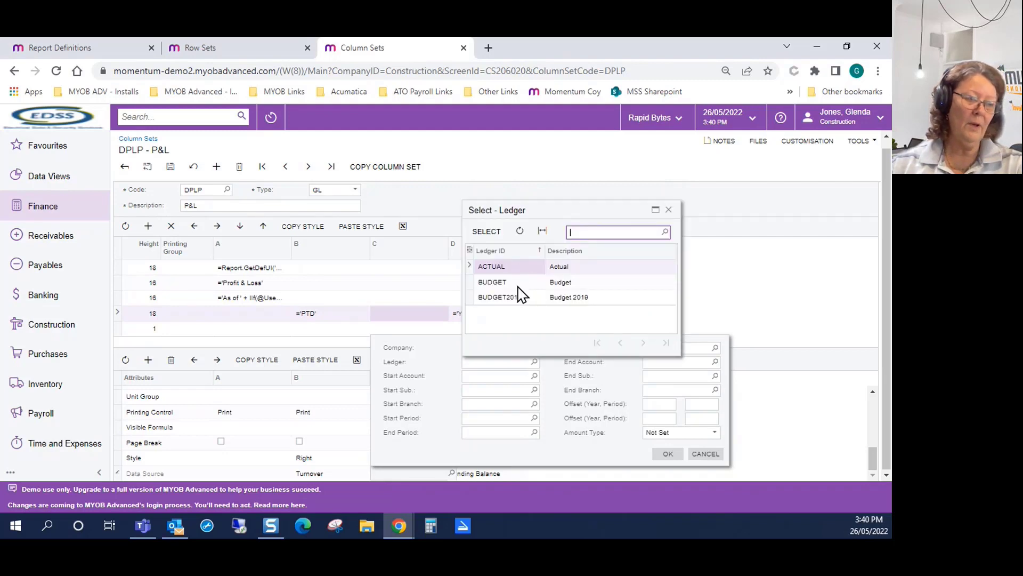
{"action": "double_click", "coordinate": [519, 284]}
{"action": "left_click", "coordinate": [682, 432]}
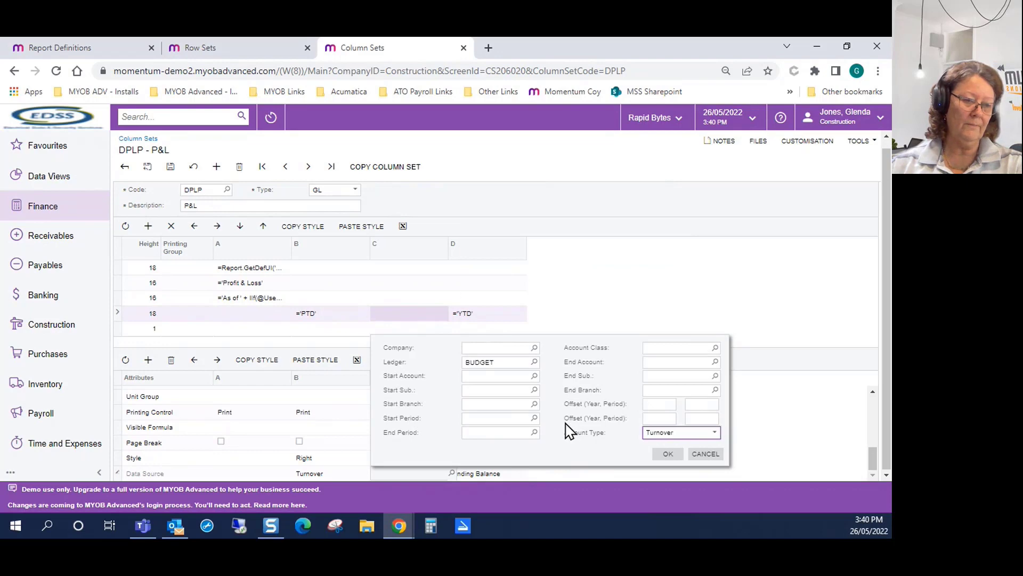
{"action": "left_click", "coordinate": [668, 455]}
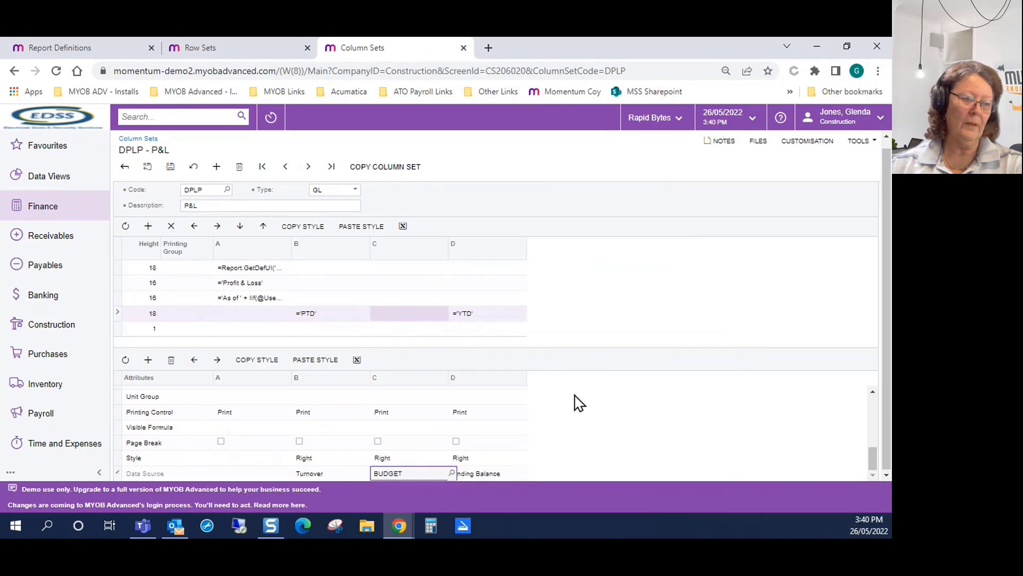
Step: Set the ledger in column B's data source to ACTUAL
{"action": "left_click", "coordinate": [333, 473]}
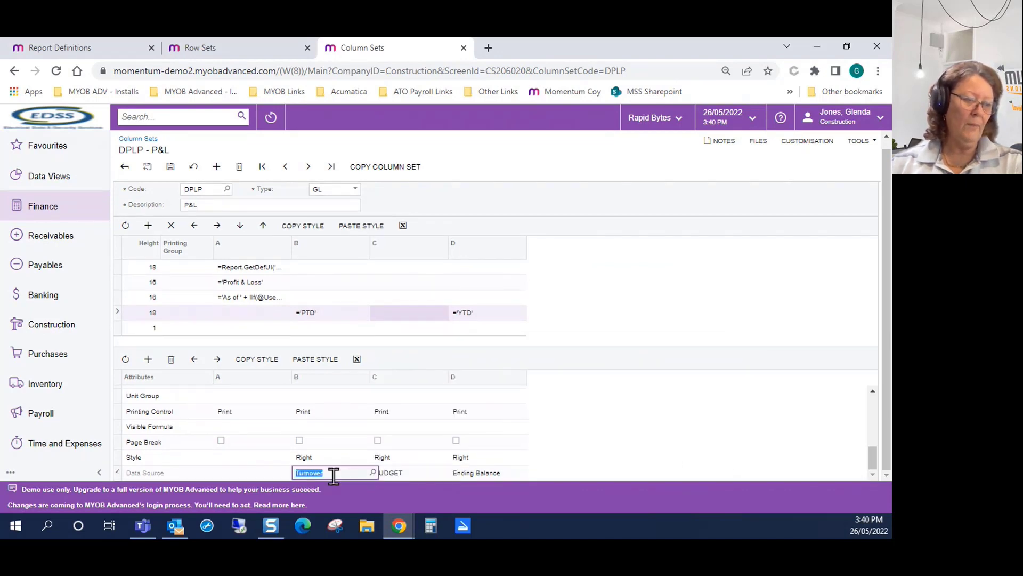
{"action": "left_click", "coordinate": [371, 473]}
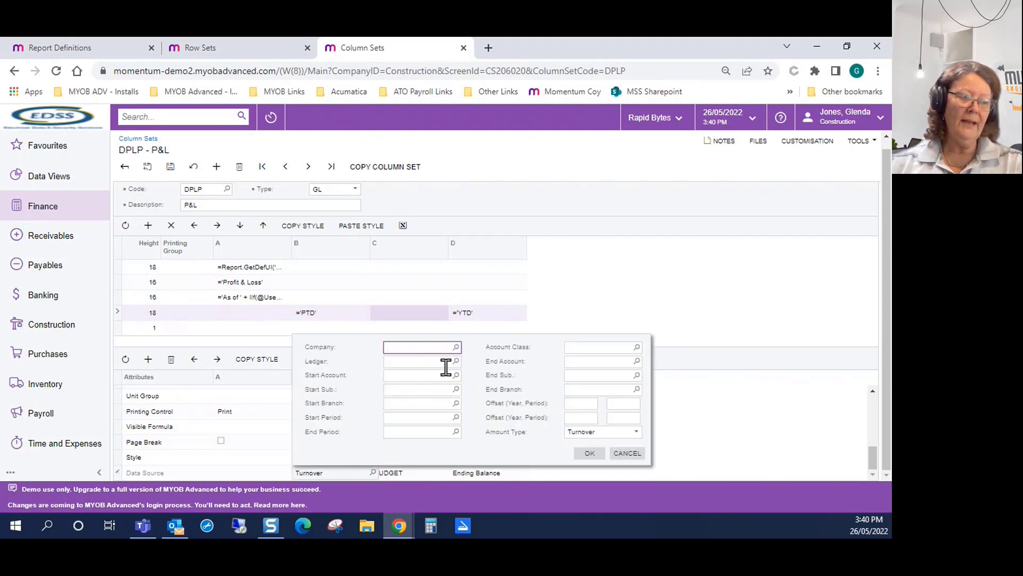
{"action": "left_click", "coordinate": [446, 363]}
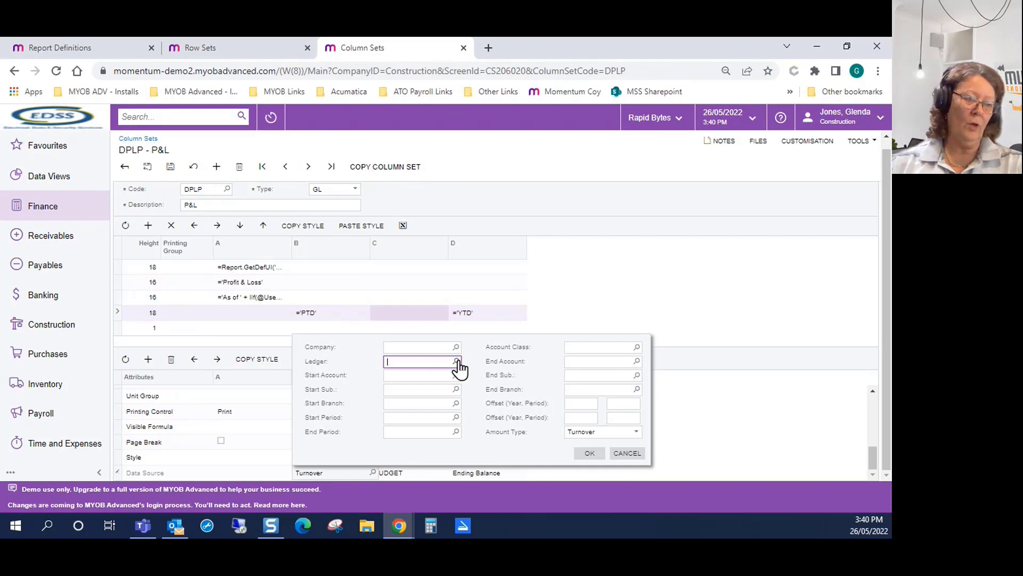
{"action": "left_click", "coordinate": [457, 362]}
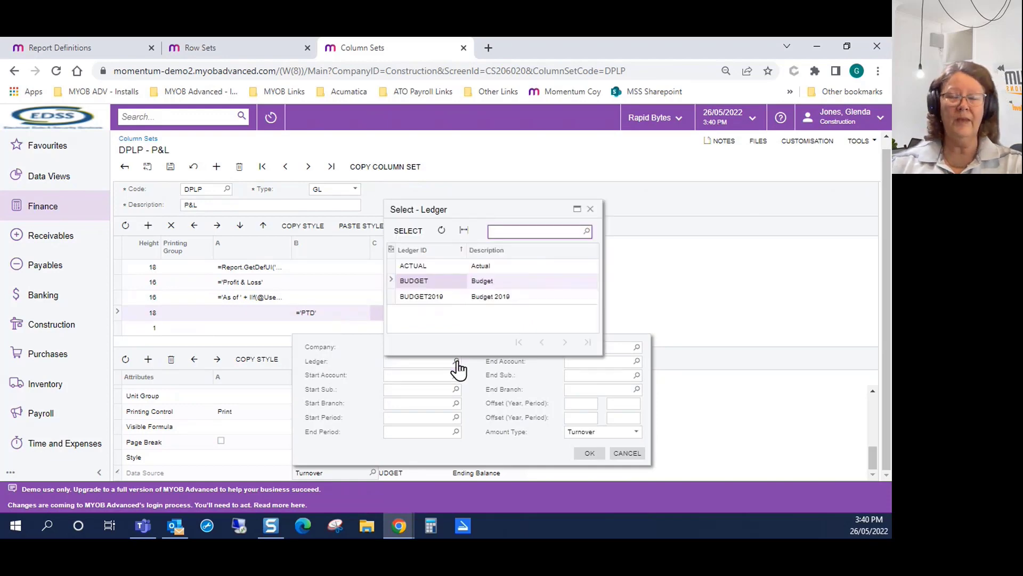
{"action": "double_click", "coordinate": [442, 266]}
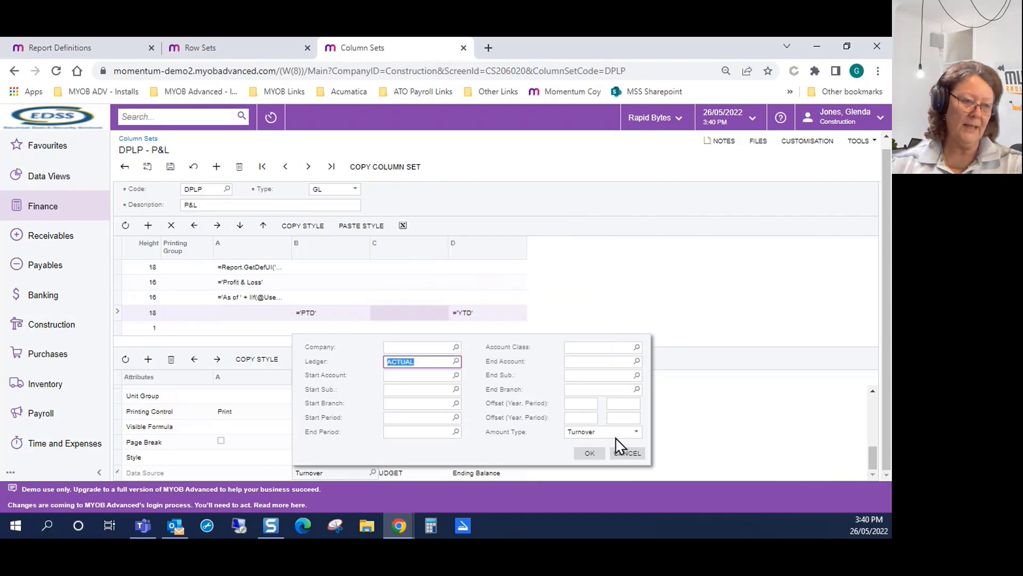
{"action": "left_click", "coordinate": [588, 452]}
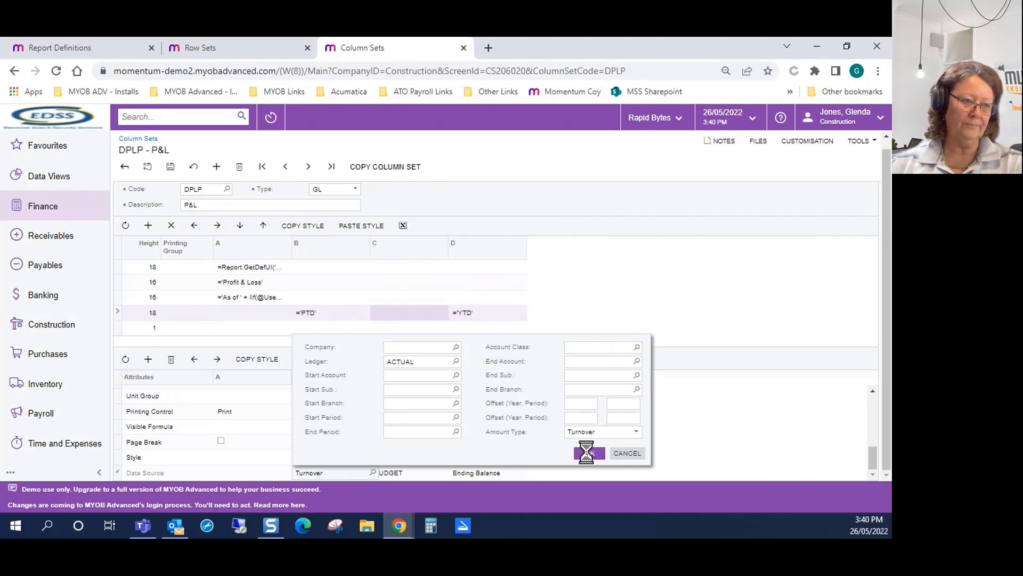
{"action": "left_click", "coordinate": [523, 475]}
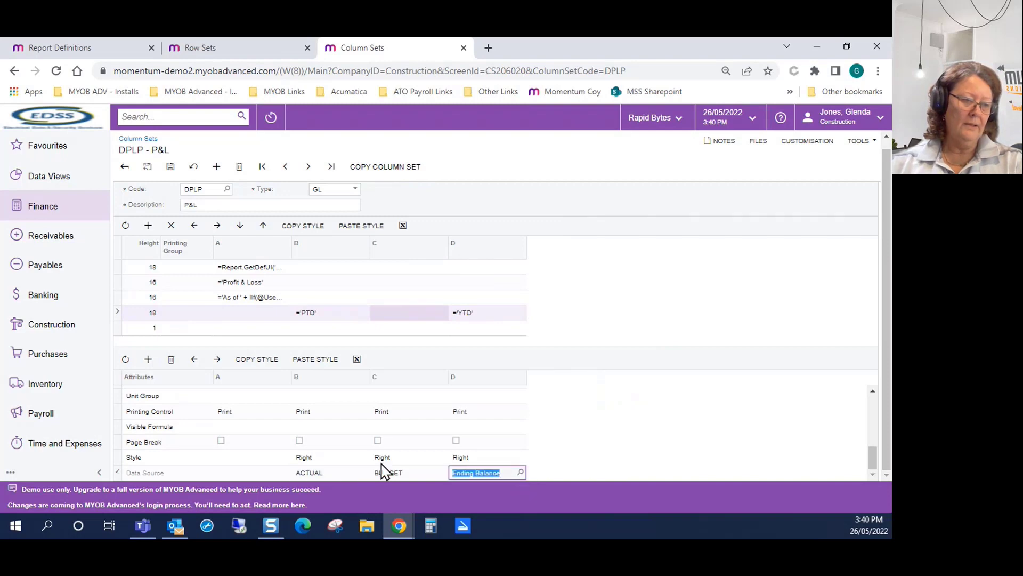
Step: Enter =PTD Budget as column C's heading in the row containing the PTD and YTD headings
{"action": "scroll", "coordinate": [415, 459], "scroll_direction": "down", "scroll_amount": 3}
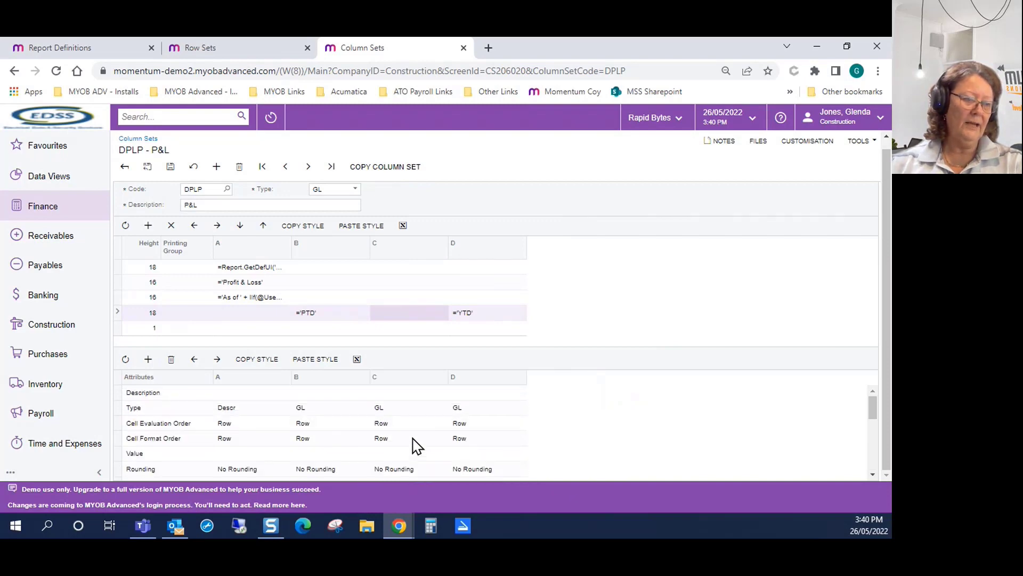
{"action": "scroll", "coordinate": [416, 448], "scroll_direction": "up", "scroll_amount": 3}
{"action": "scroll", "coordinate": [415, 437], "scroll_direction": "up", "scroll_amount": 5}
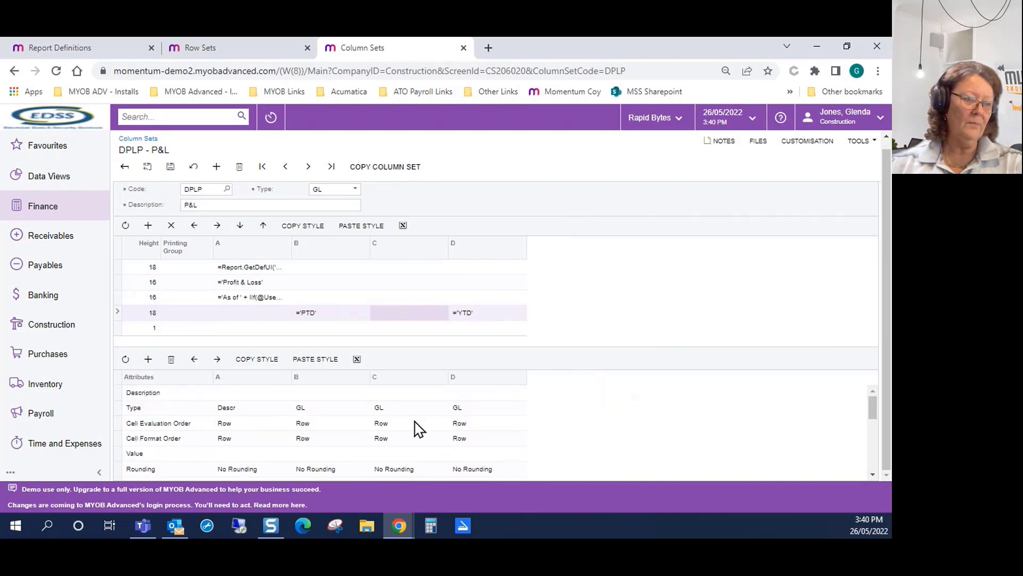
{"action": "left_click", "coordinate": [421, 312]}
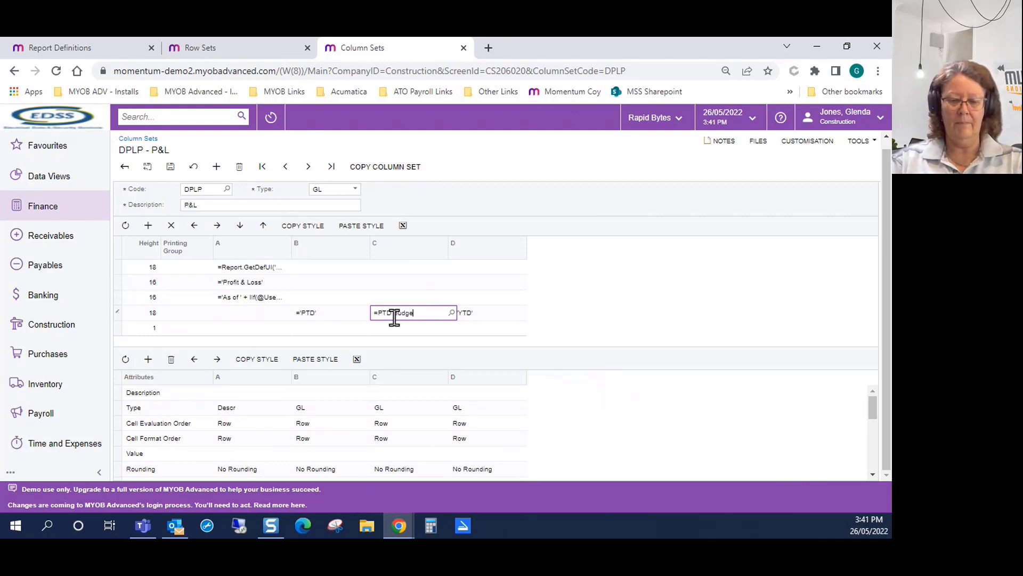
{"action": "type", "text": "t"}
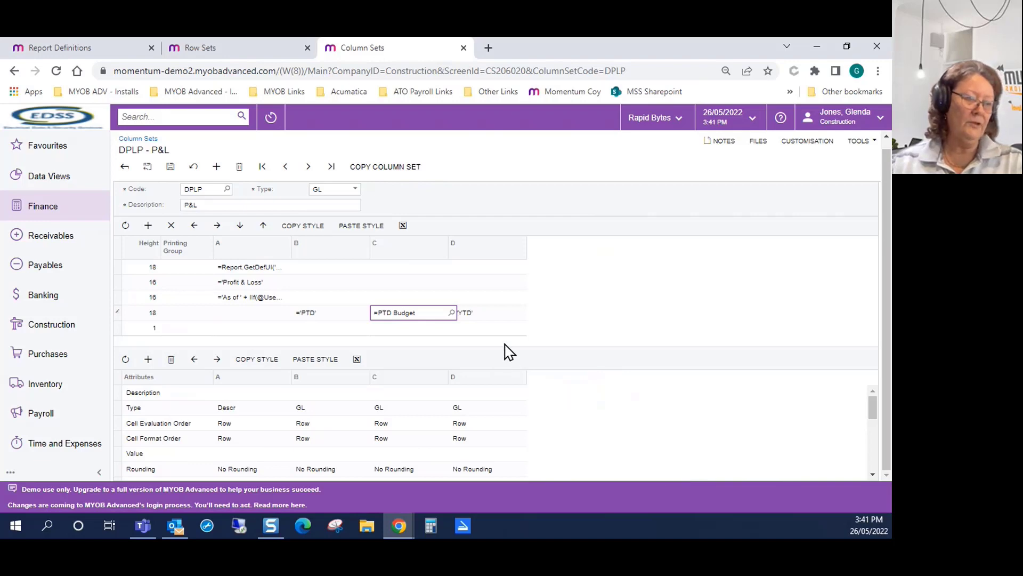
{"action": "key", "text": "Tab"}
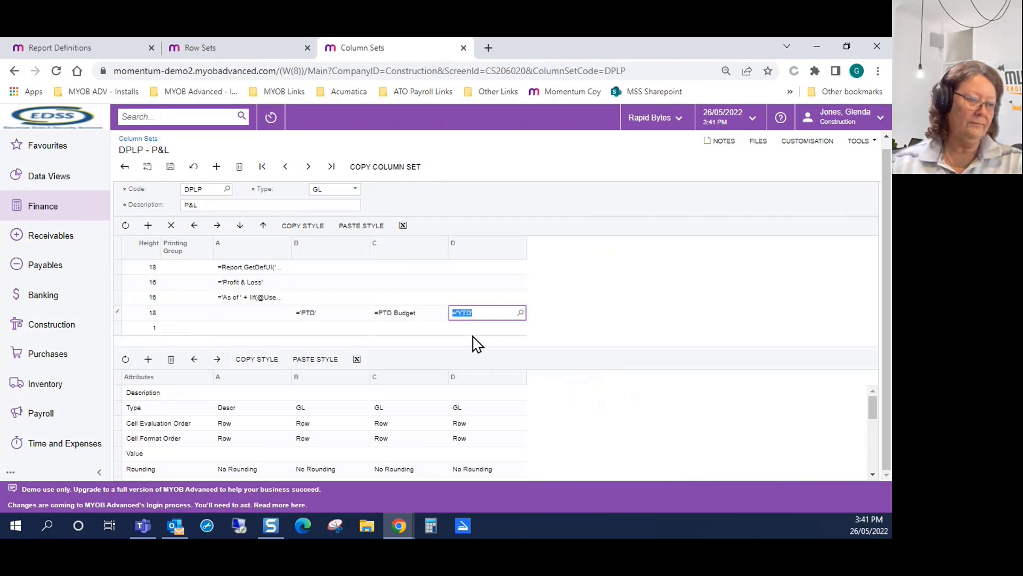
Step: Change column B's heading to ='PTD Actual'
{"action": "left_click", "coordinate": [335, 312]}
{"action": "left_click", "coordinate": [334, 312]}
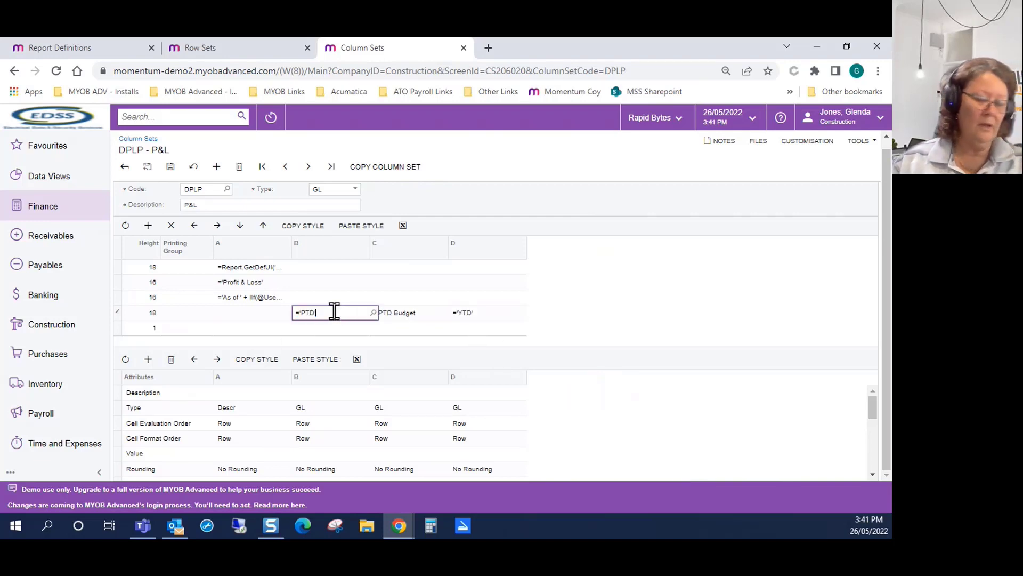
{"action": "type", "text": "Act"}
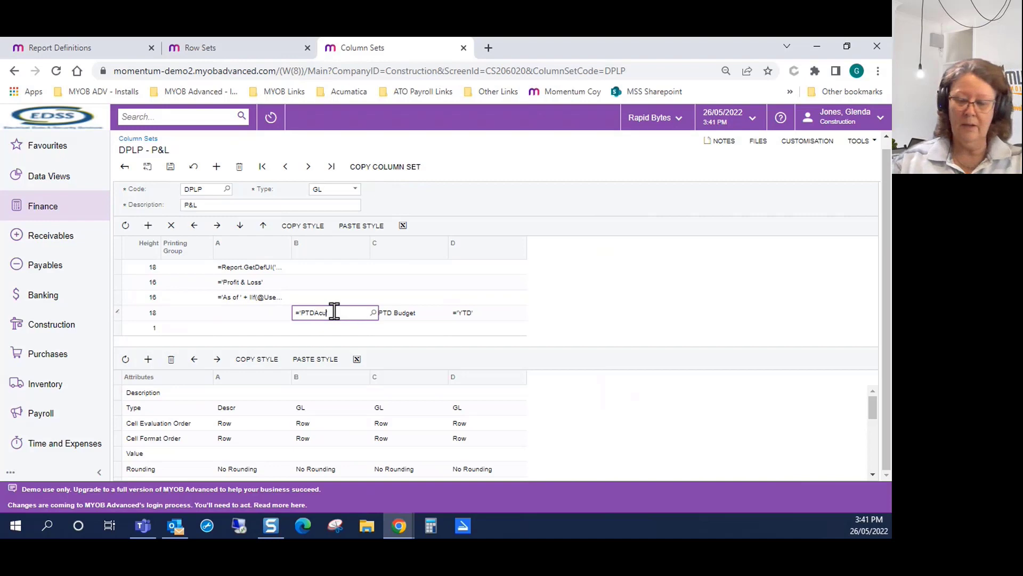
{"action": "type", "text": "u"}
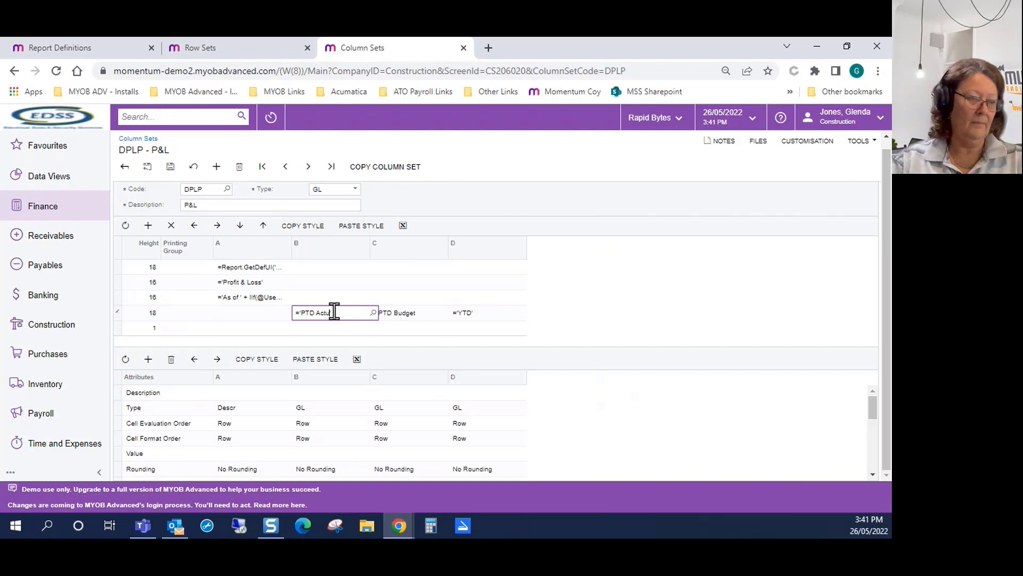
{"action": "type", "text": "a"}
{"action": "key", "text": "Tab"}
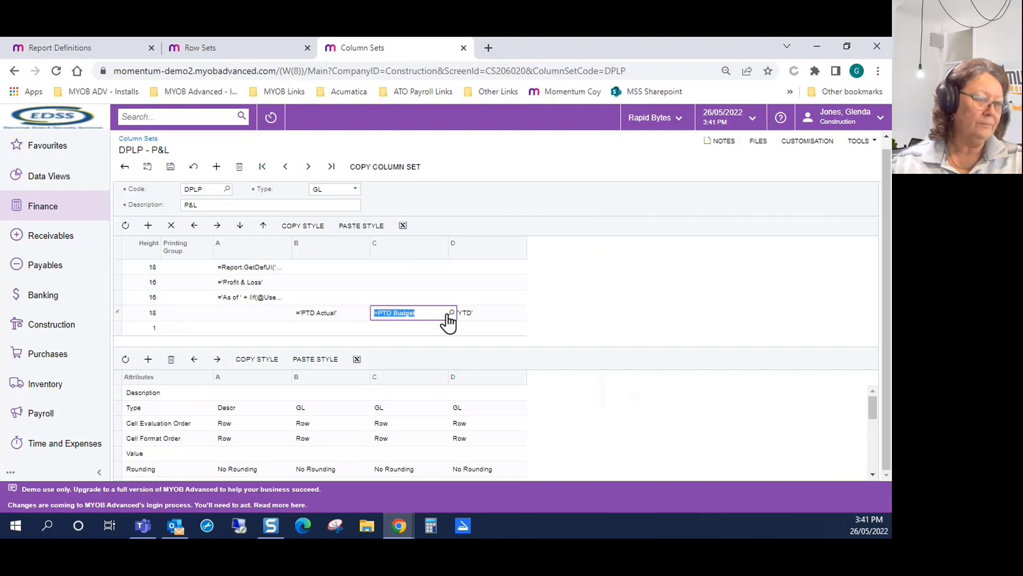
Step: Enclose column C's heading text in single quotes as ='PTD Budget' and save the column set
{"action": "left_click", "coordinate": [426, 311]}
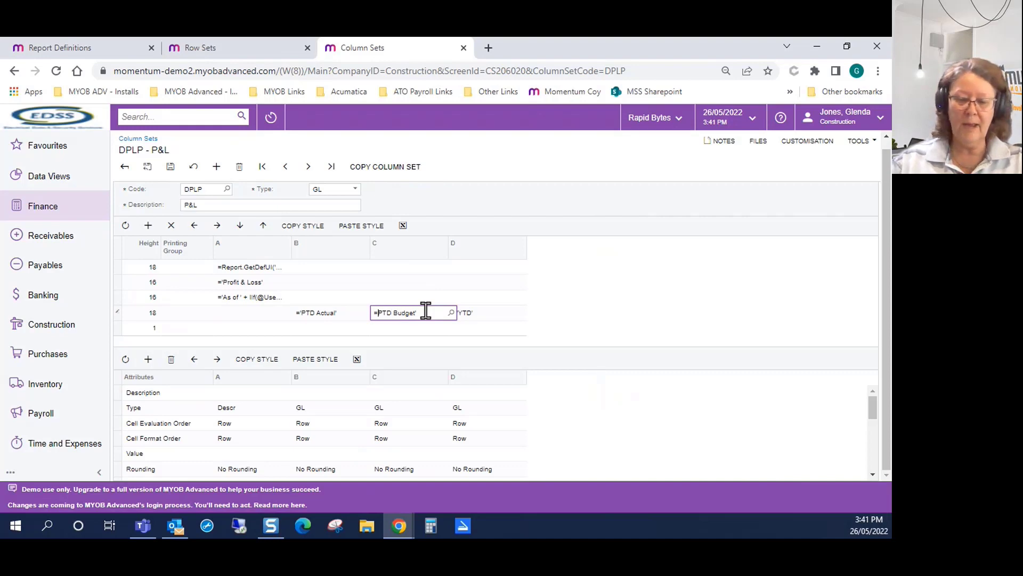
{"action": "type", "text": "'"}
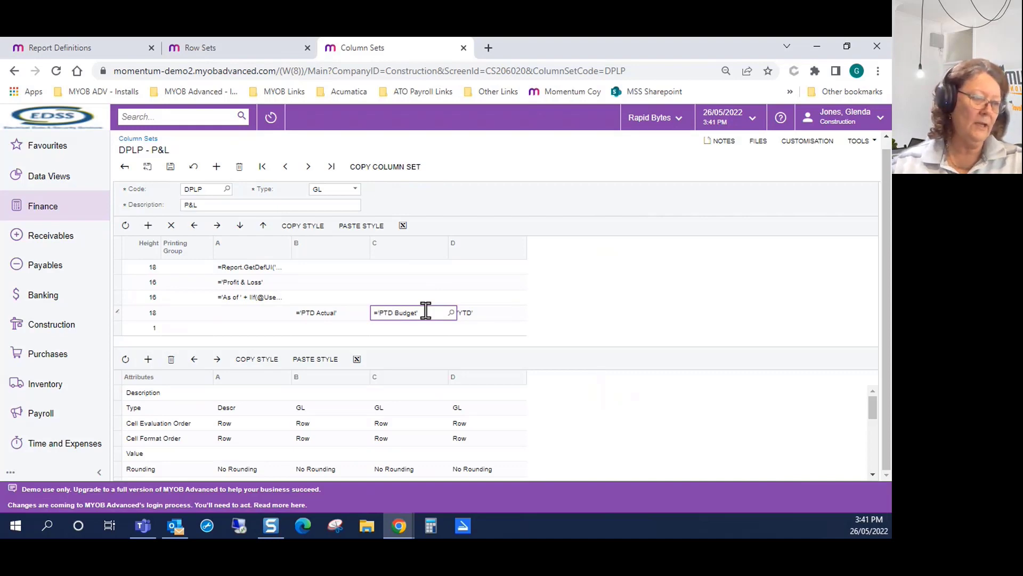
{"action": "left_click", "coordinate": [500, 328]}
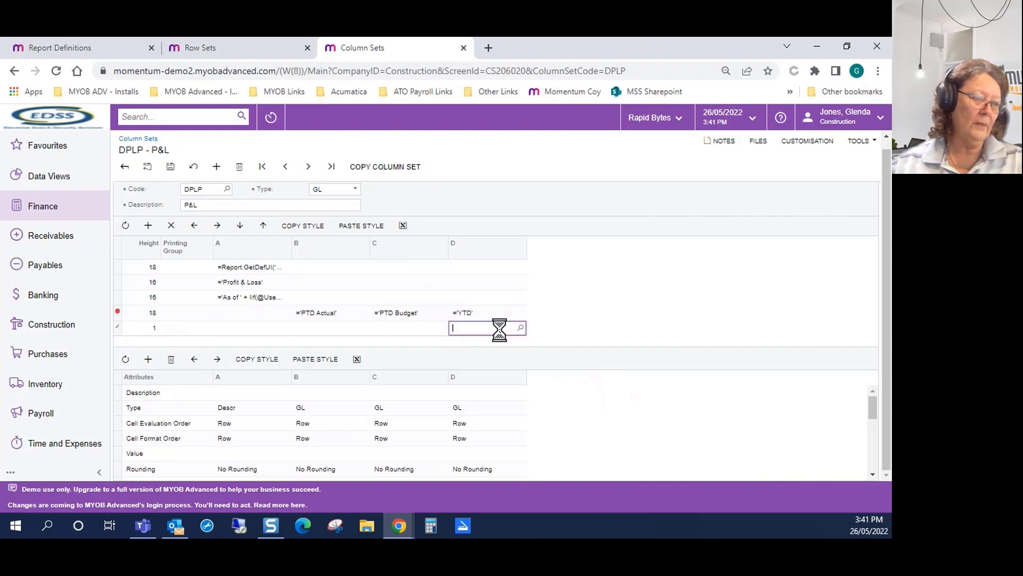
{"action": "left_click", "coordinate": [435, 313]}
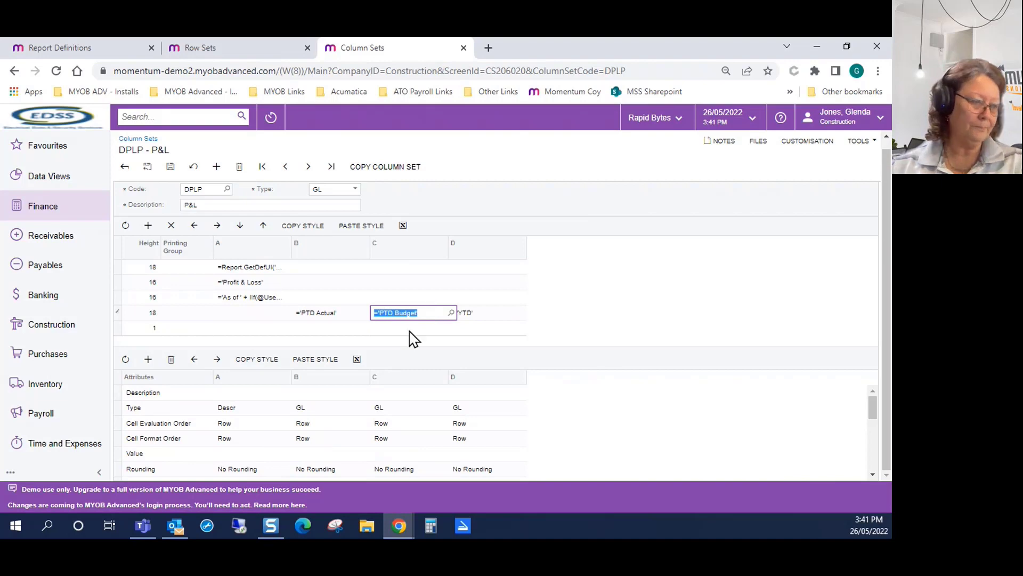
{"action": "scroll", "coordinate": [403, 458], "scroll_direction": "down", "scroll_amount": 2}
{"action": "scroll", "coordinate": [406, 459], "scroll_direction": "down", "scroll_amount": 3}
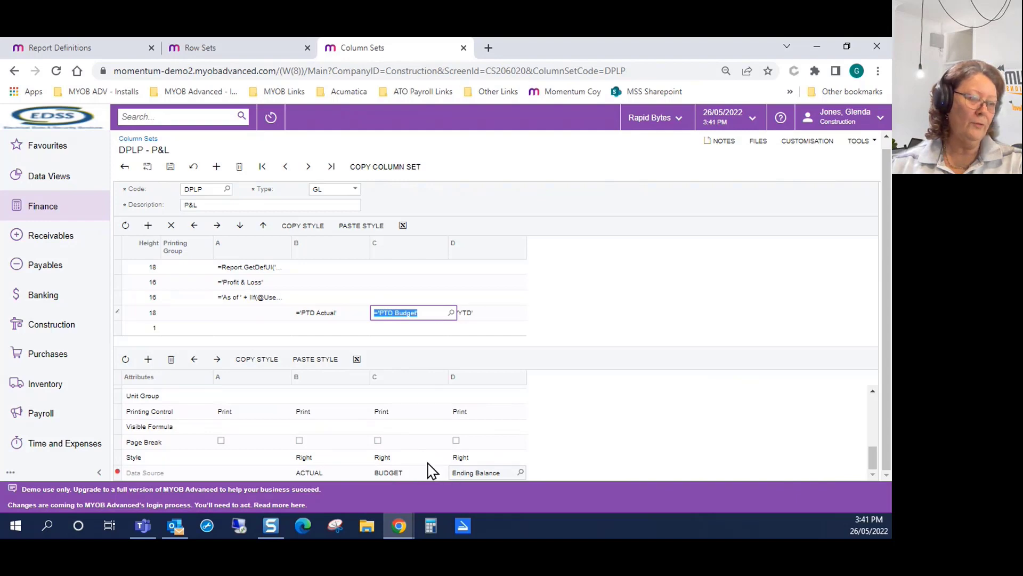
{"action": "scroll", "coordinate": [430, 472], "scroll_direction": "up", "scroll_amount": 4}
{"action": "left_click", "coordinate": [170, 167]}
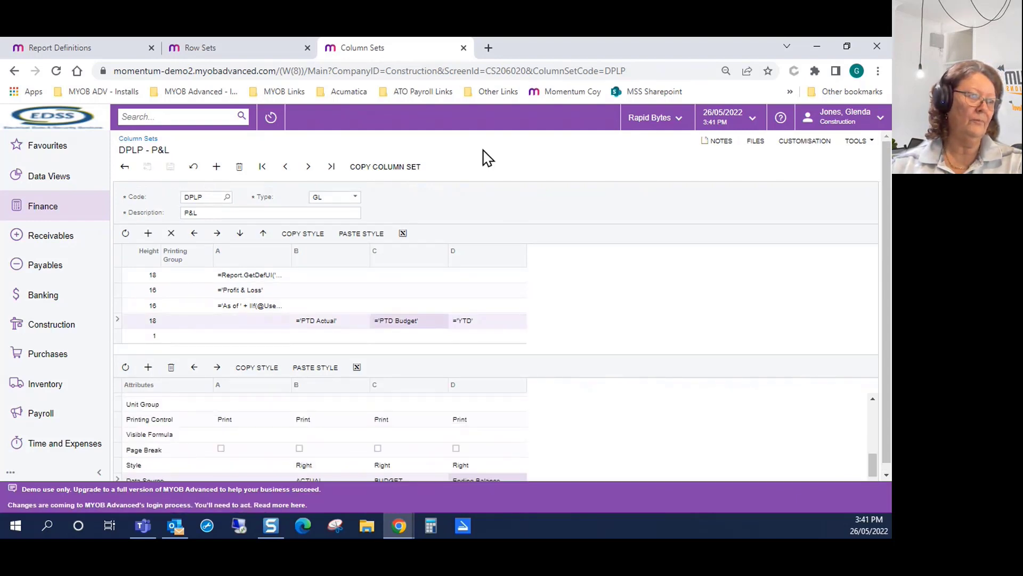
Step: Save the Profit and Loss report definition and check which parameters its preview requests
{"action": "left_click", "coordinate": [101, 49]}
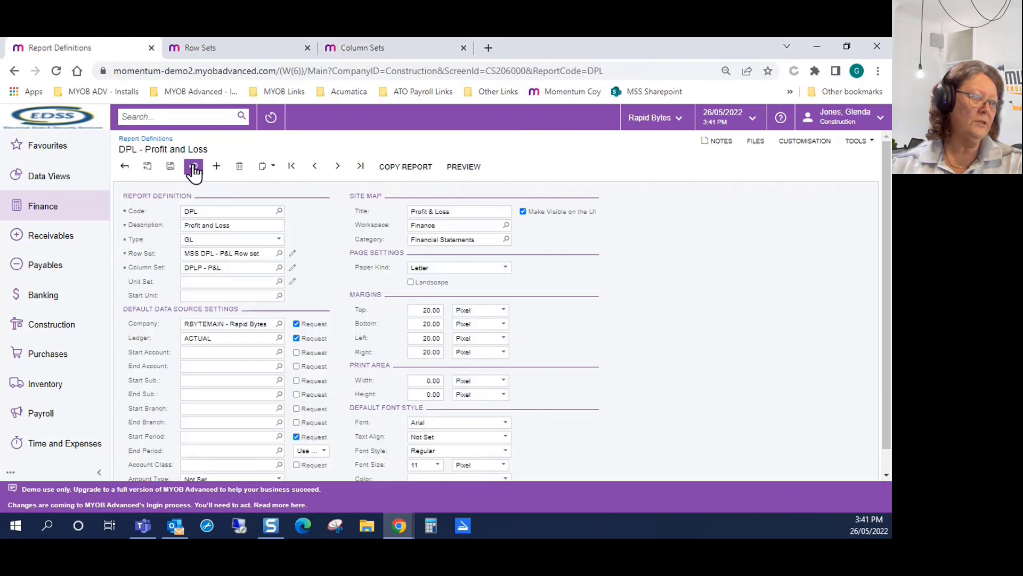
{"action": "left_click", "coordinate": [170, 167]}
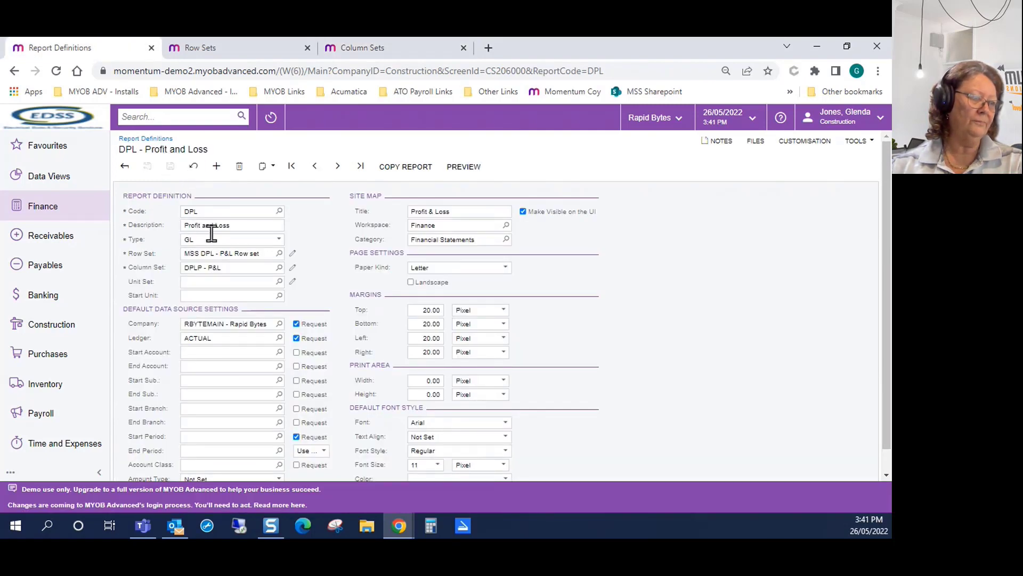
{"action": "left_click", "coordinate": [471, 167]}
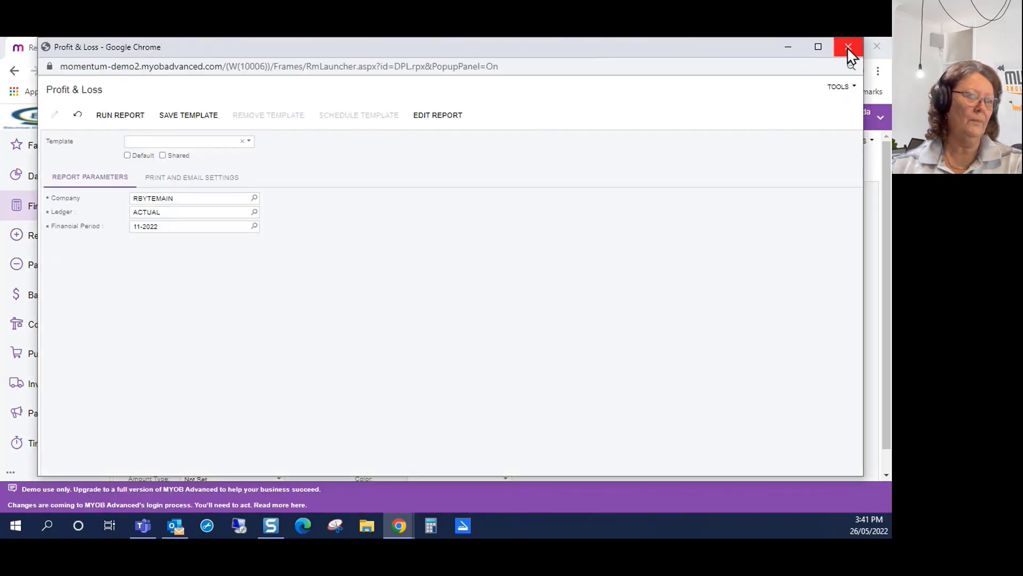
{"action": "left_click", "coordinate": [846, 47]}
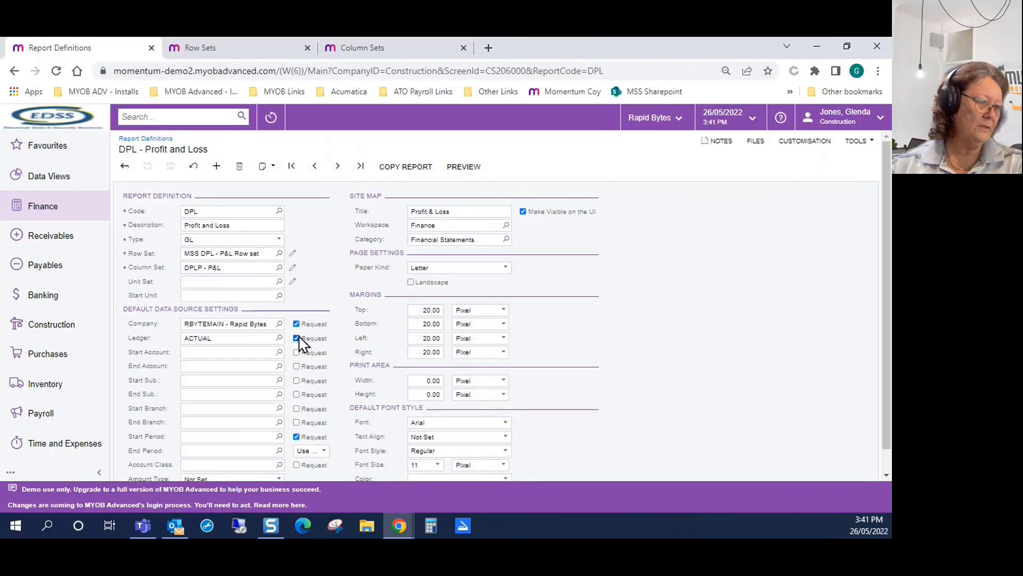
Step: Turn off the Request option for Ledger in the default data source settings and save the report definition
{"action": "left_click", "coordinate": [296, 338]}
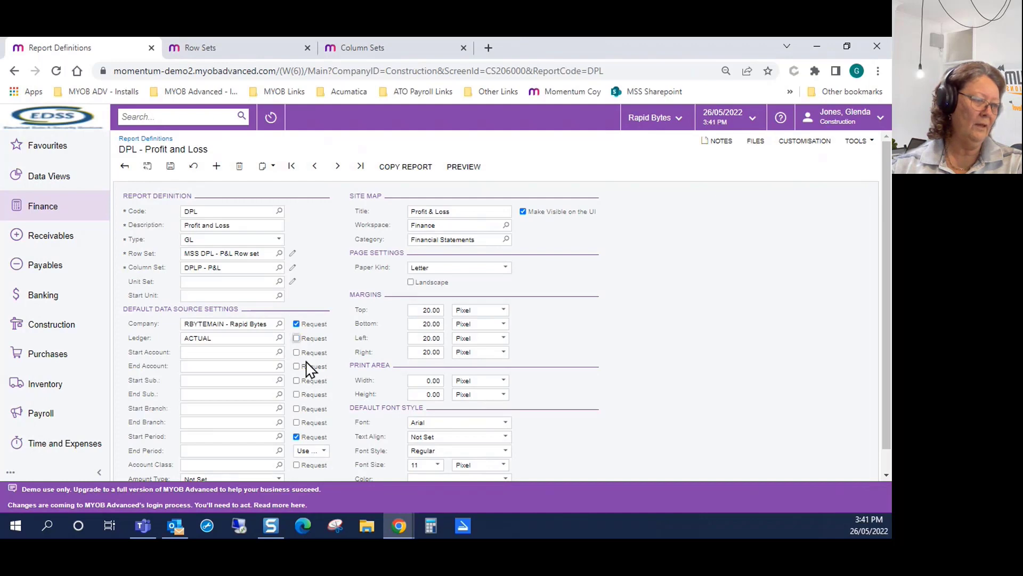
{"action": "left_click", "coordinate": [171, 166]}
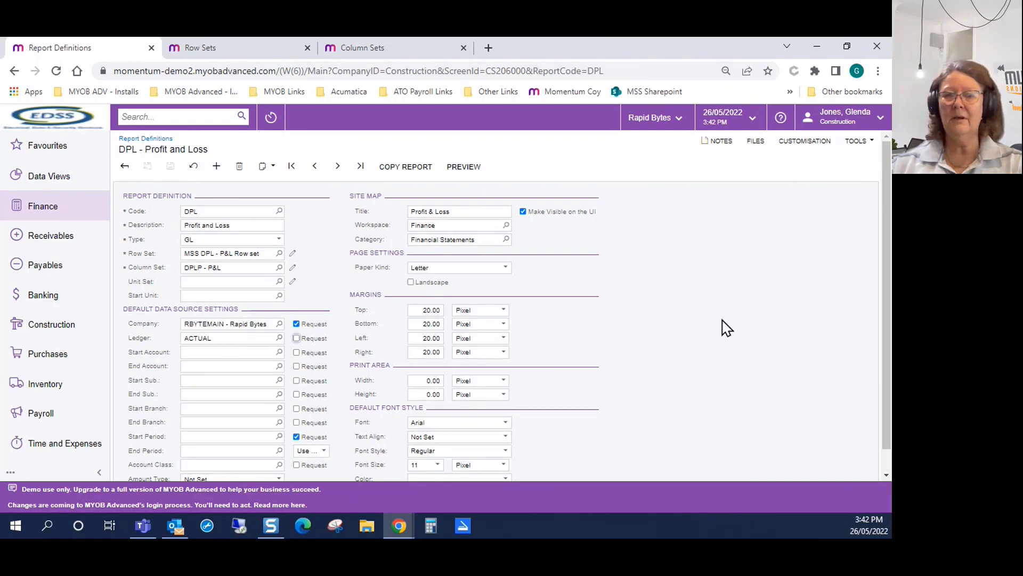
Step: Preview the Profit and Loss report with the preset company and period, review its column headings and totals, and close it
{"action": "left_click", "coordinate": [468, 167]}
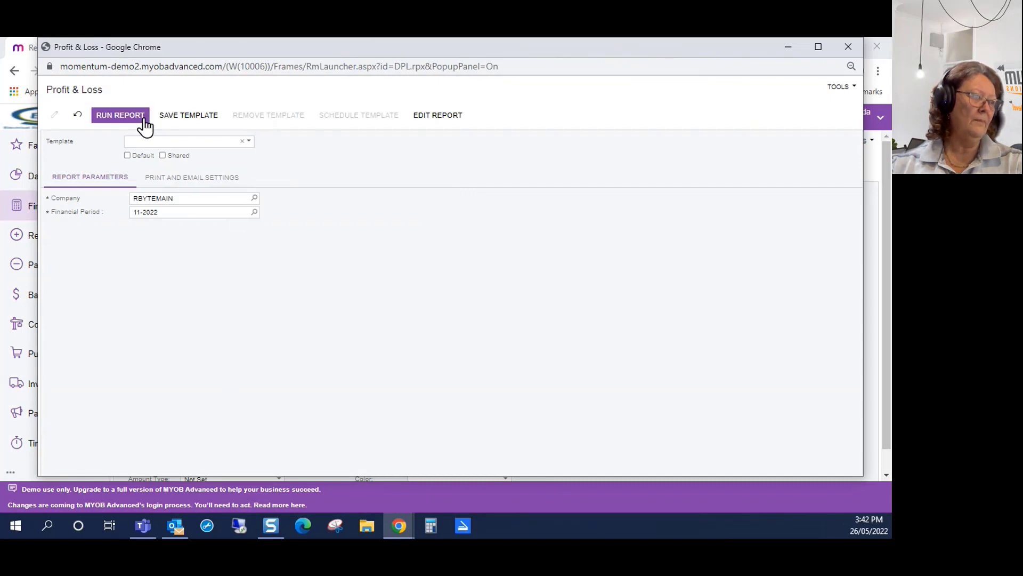
{"action": "left_click", "coordinate": [143, 123]}
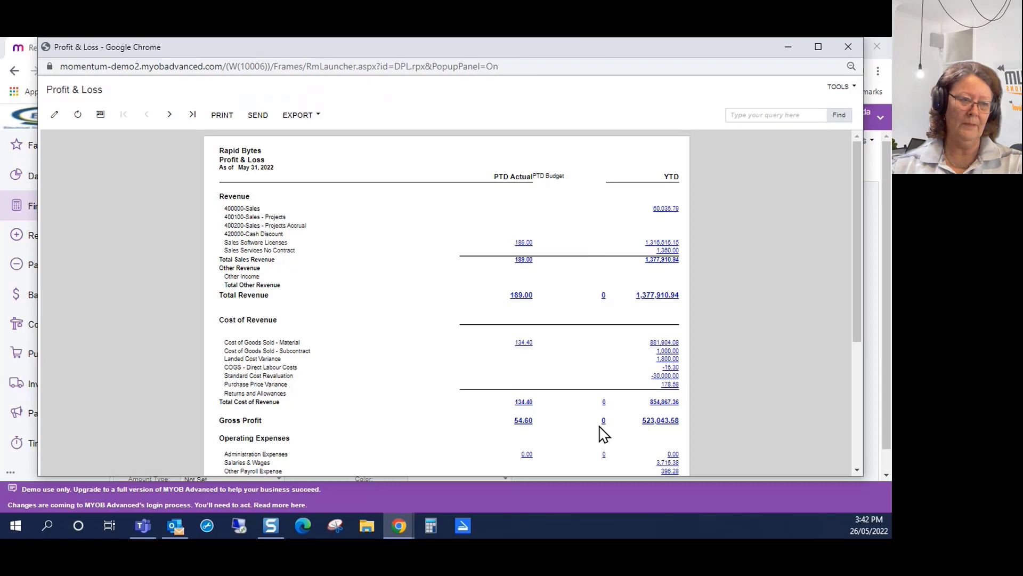
{"action": "scroll", "coordinate": [603, 434], "scroll_direction": "down", "scroll_amount": 4}
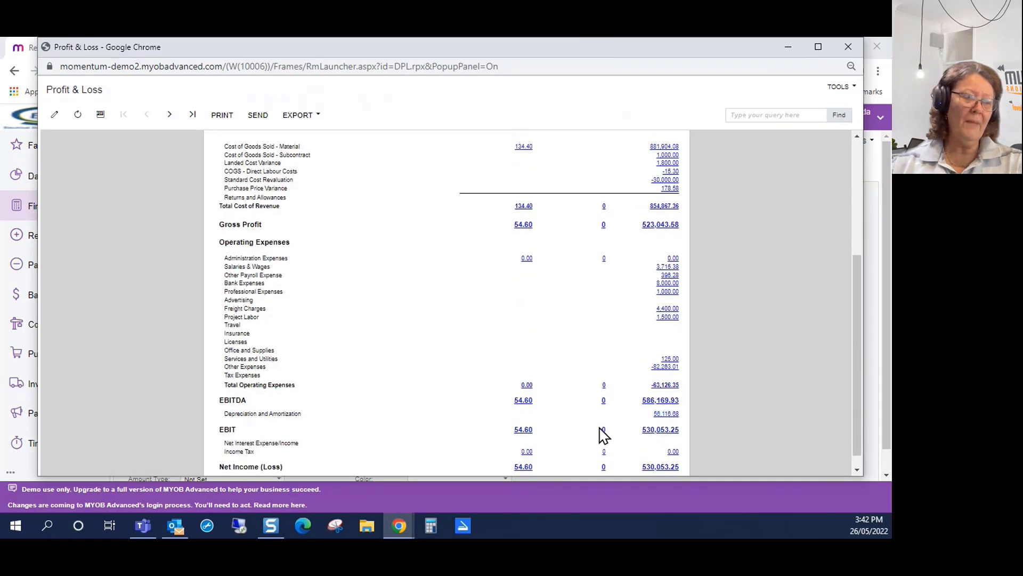
{"action": "scroll", "coordinate": [602, 434], "scroll_direction": "up", "scroll_amount": 4}
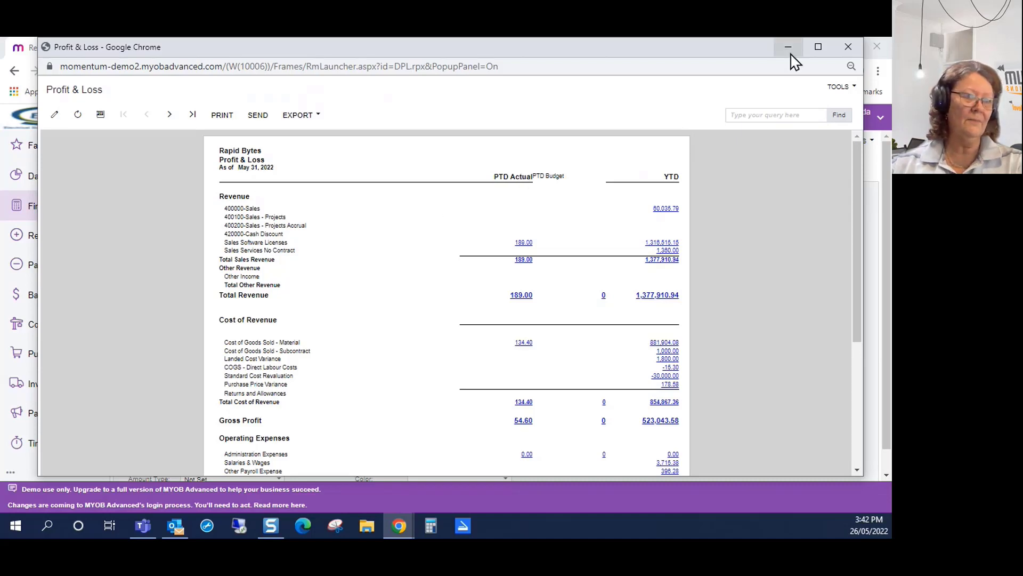
{"action": "left_click", "coordinate": [850, 47]}
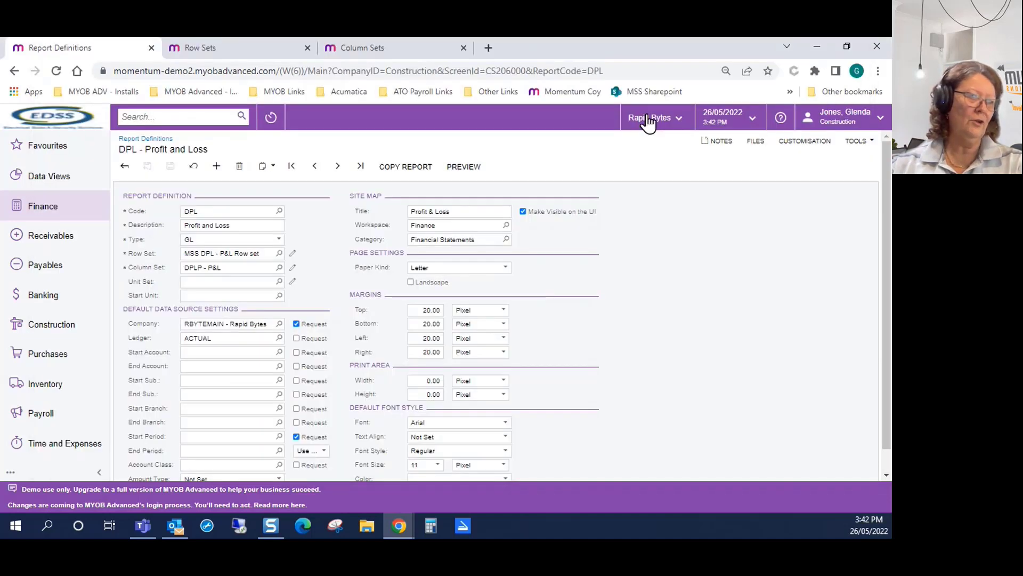
Step: In the DPLP column set, copy the style of the PTD Actual heading onto the PTD Budget heading
{"action": "left_click", "coordinate": [396, 52]}
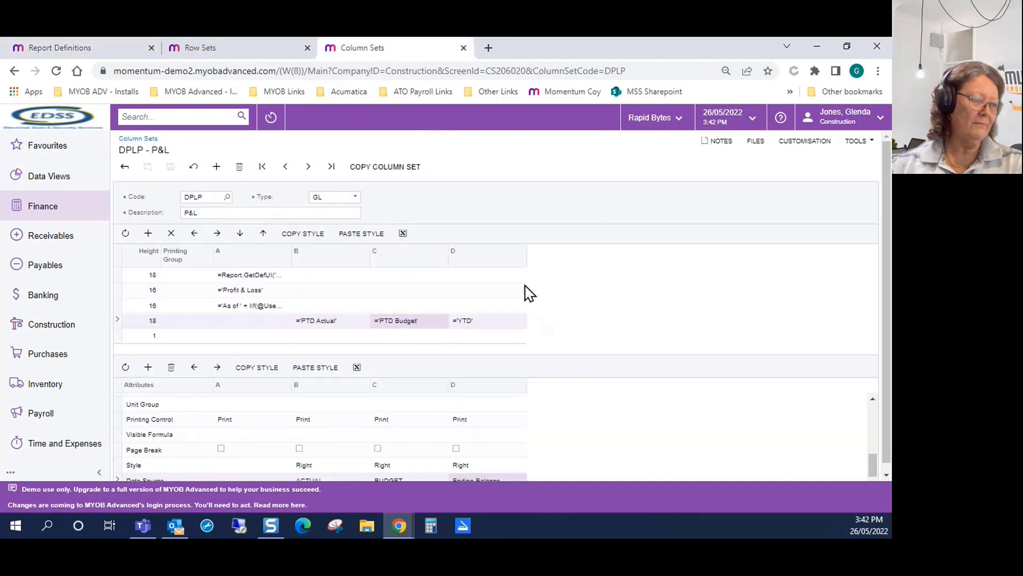
{"action": "left_click", "coordinate": [351, 328]}
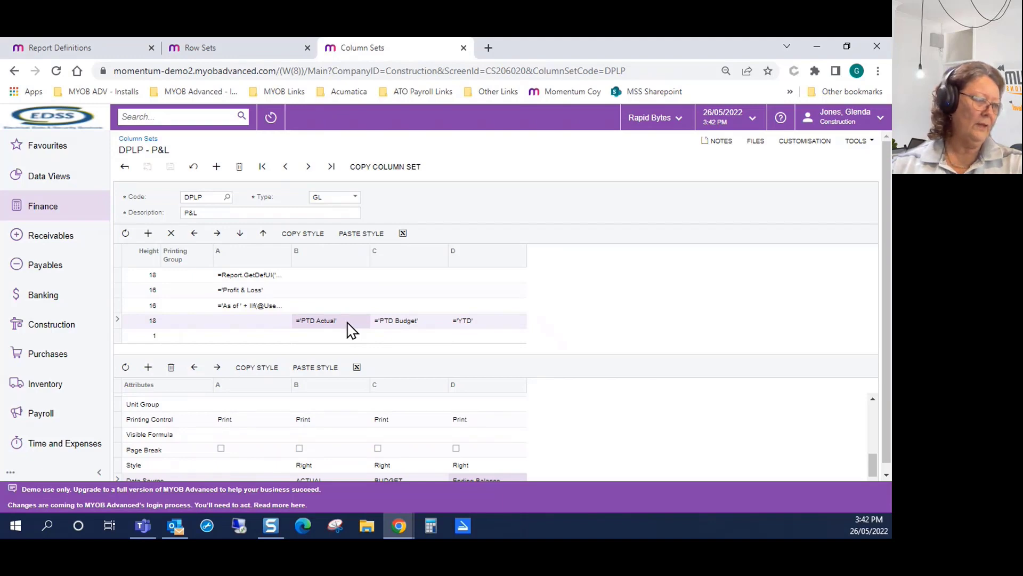
{"action": "left_click", "coordinate": [309, 239]}
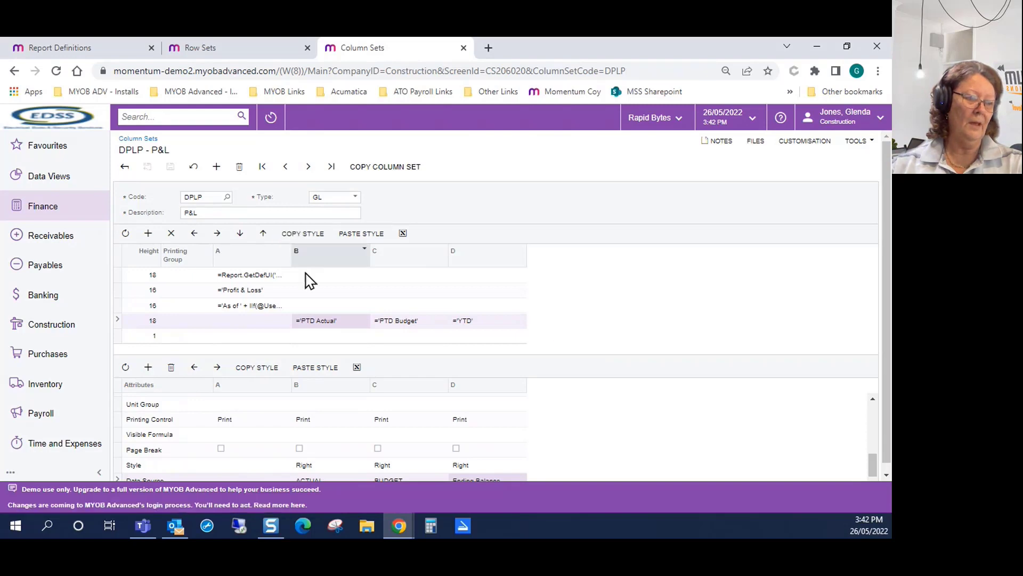
{"action": "left_click", "coordinate": [430, 326]}
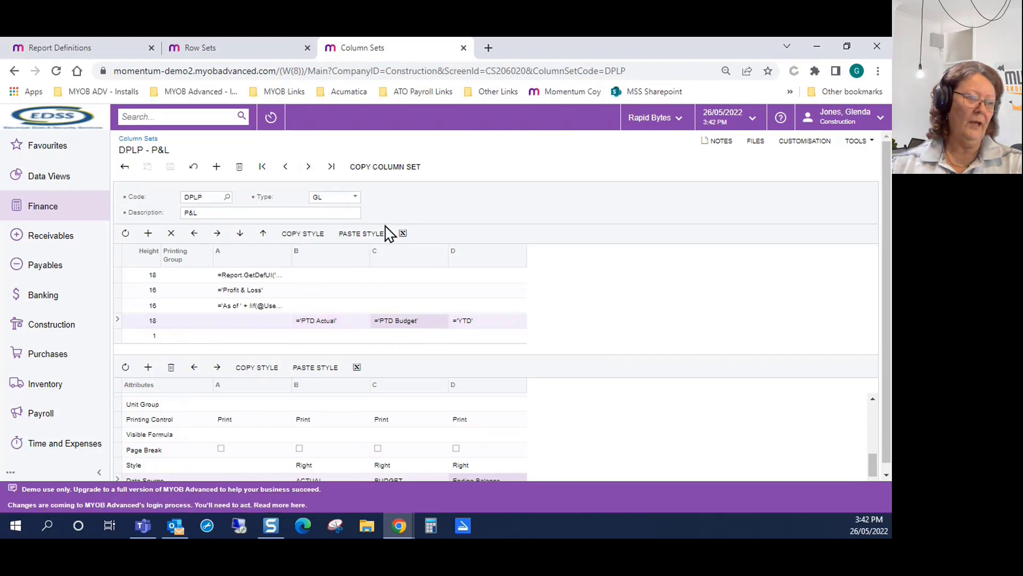
{"action": "left_click", "coordinate": [375, 237]}
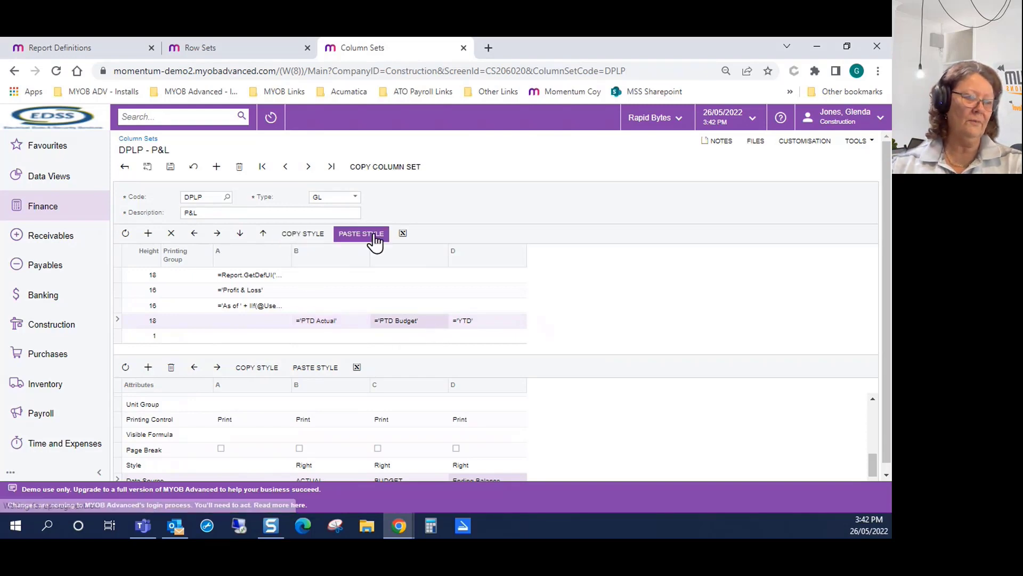
Step: Copy the style of column B's cell in the height-1 header row to column C and save the column set
{"action": "left_click", "coordinate": [328, 337]}
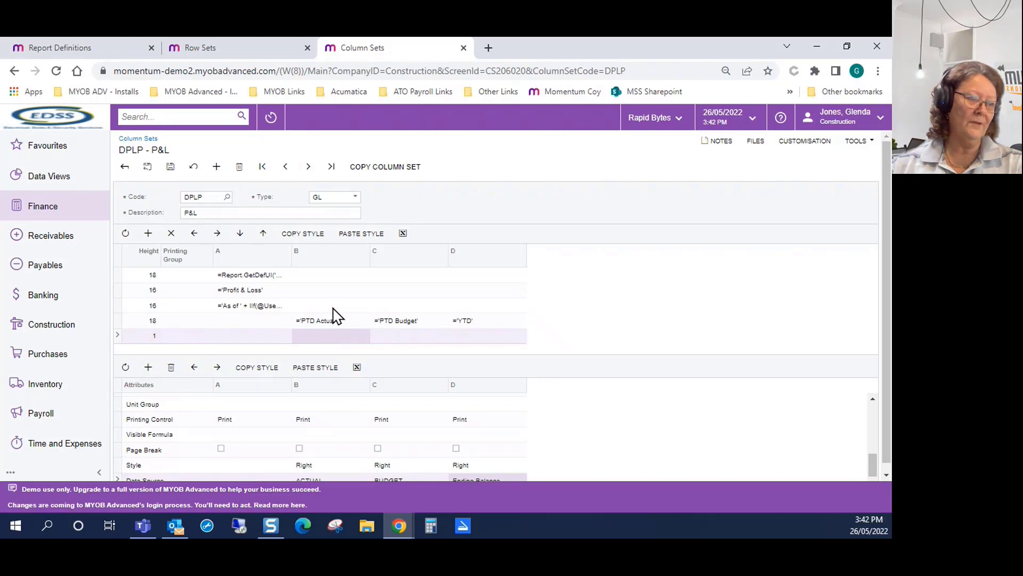
{"action": "left_click", "coordinate": [307, 238]}
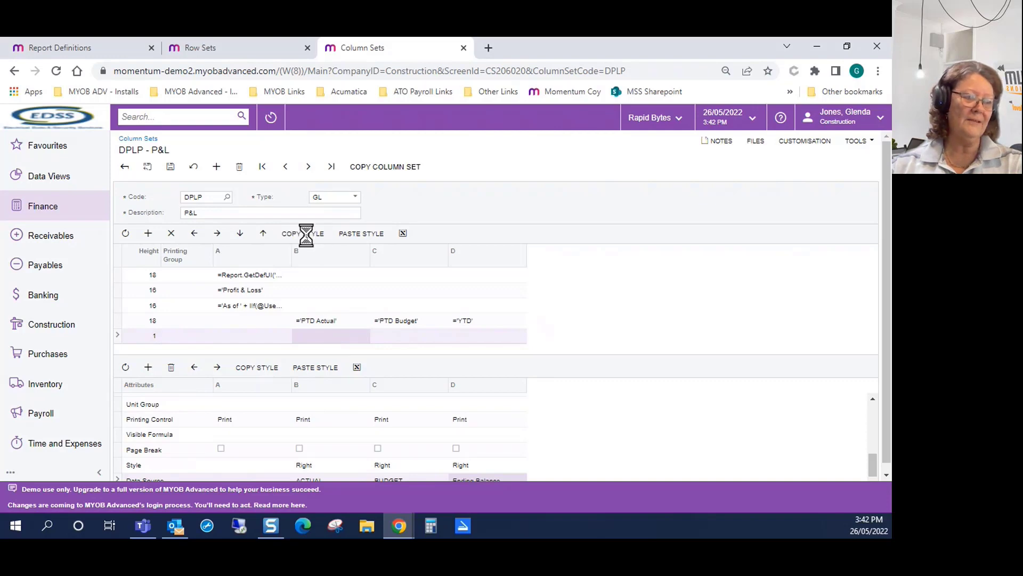
{"action": "left_click", "coordinate": [408, 338]}
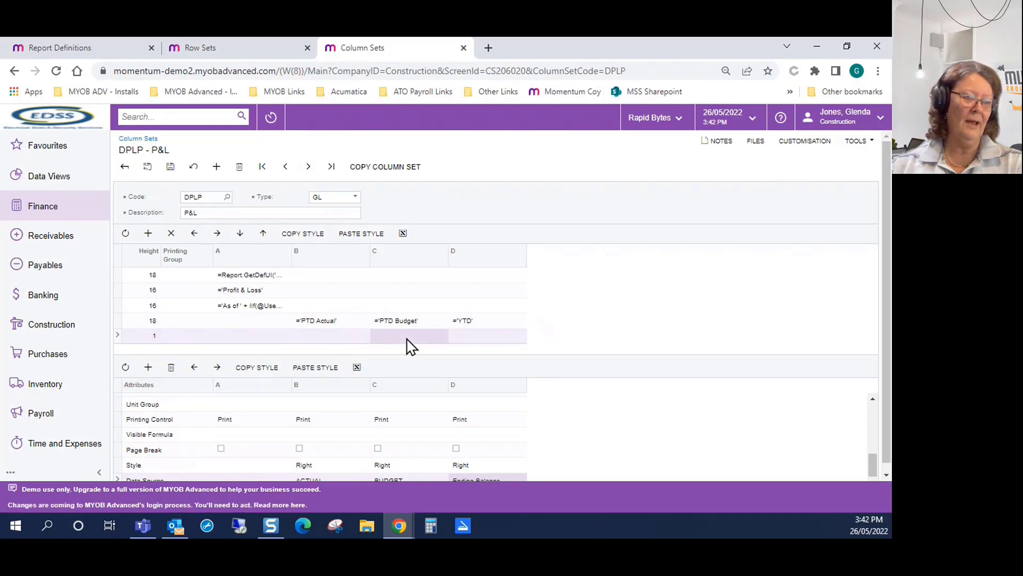
{"action": "left_click", "coordinate": [362, 238]}
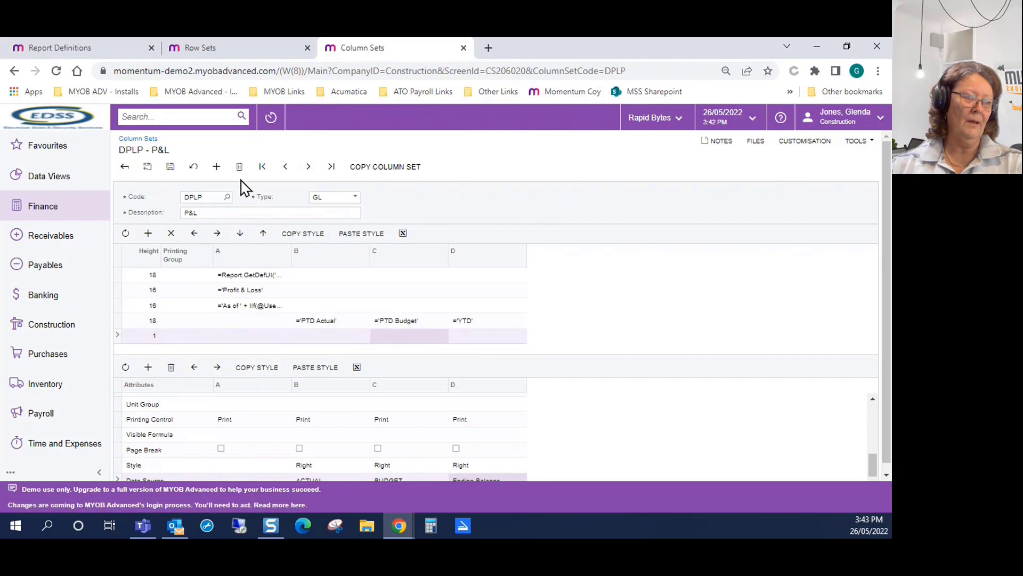
{"action": "left_click", "coordinate": [169, 167]}
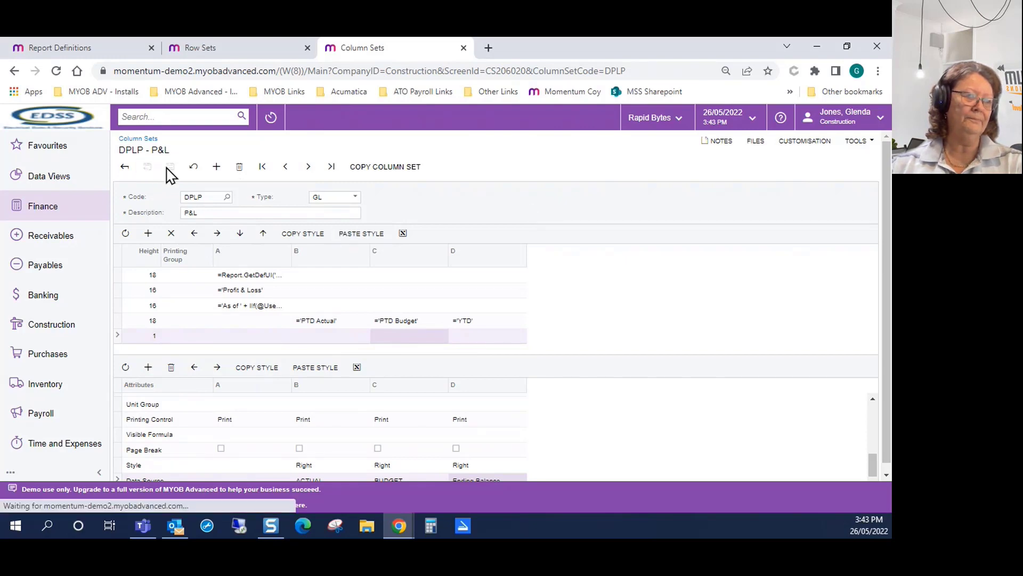
Step: Refresh the Profit and Loss report definition, run its preview again to check the heading alignment, and close the preview
{"action": "left_click", "coordinate": [98, 50]}
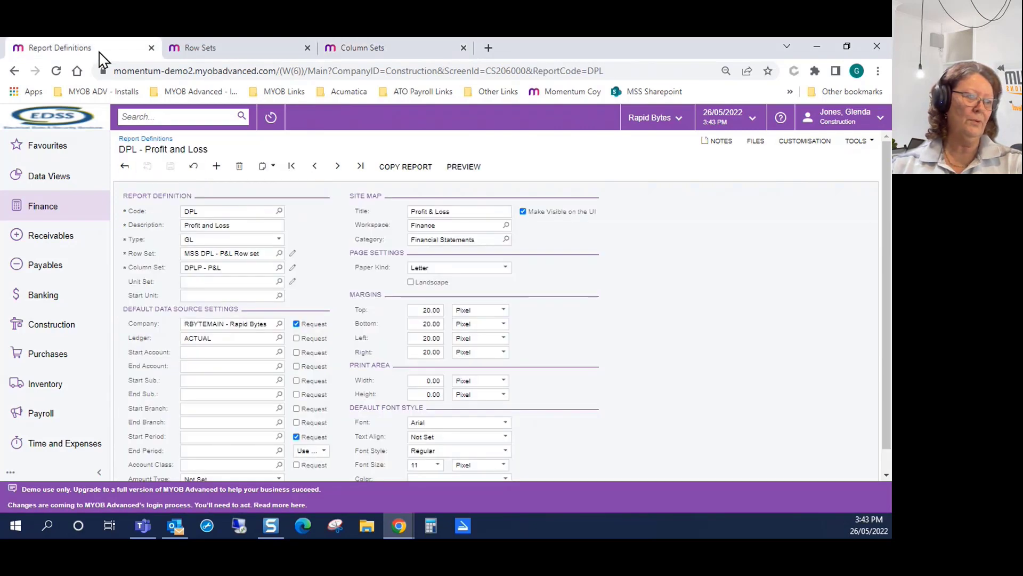
{"action": "left_click", "coordinate": [193, 166]}
{"action": "left_click", "coordinate": [464, 166]}
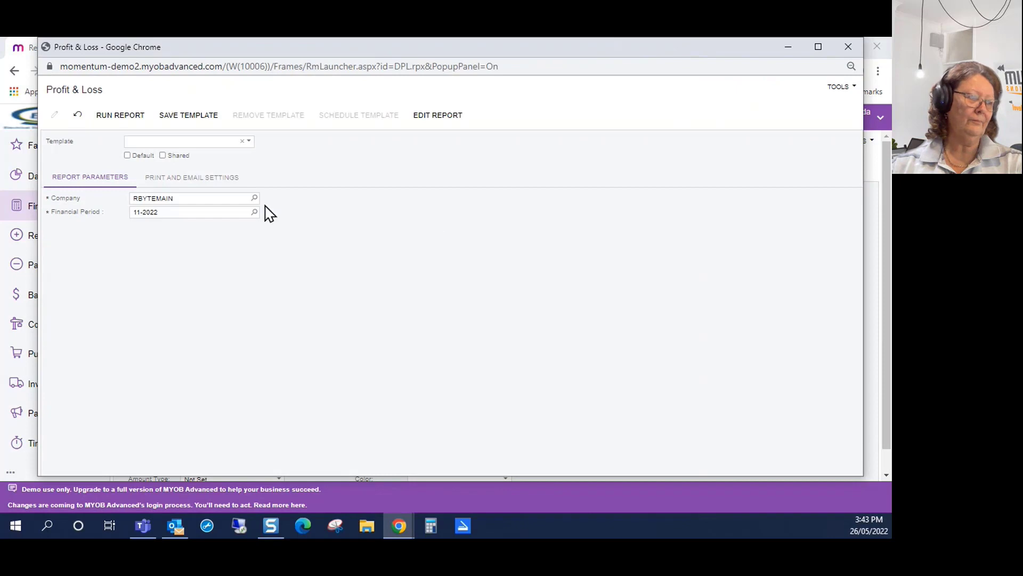
{"action": "left_click", "coordinate": [123, 116]}
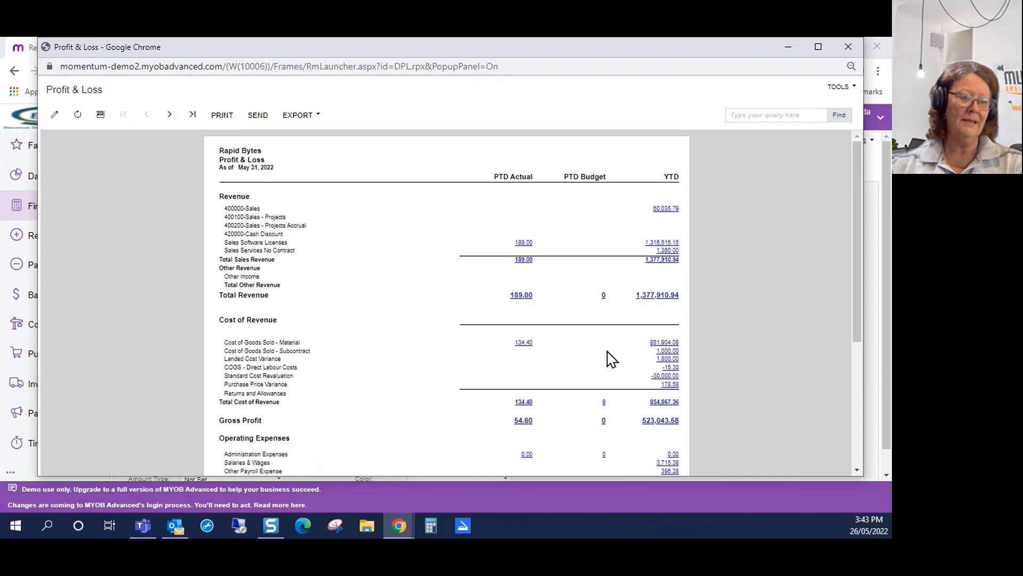
{"action": "scroll", "coordinate": [596, 345], "scroll_direction": "down", "scroll_amount": 3}
{"action": "scroll", "coordinate": [598, 361], "scroll_direction": "up", "scroll_amount": 3}
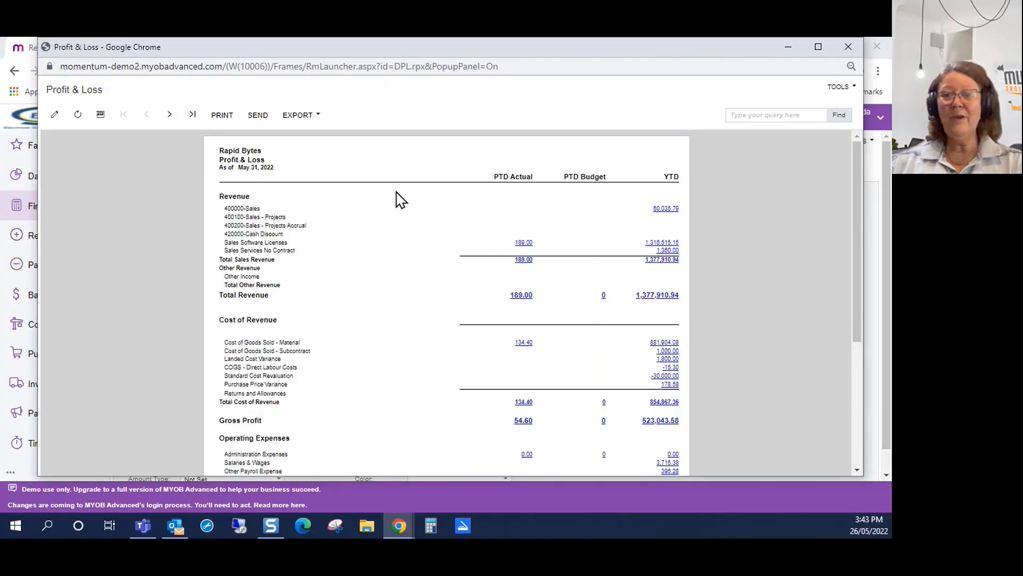
{"action": "left_click", "coordinate": [848, 47]}
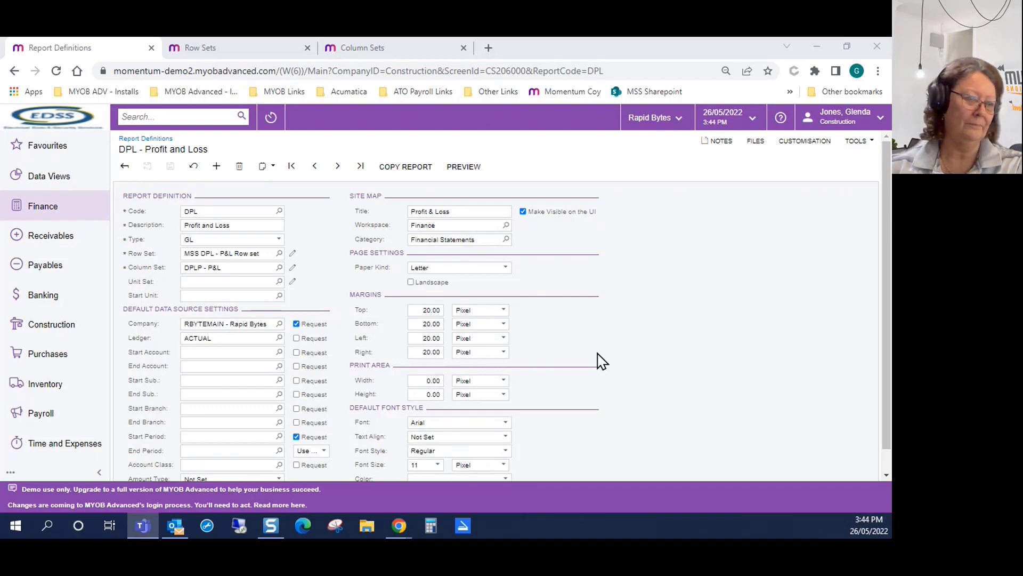
Step: Show the help topics for the Report Definitions form, look over the related activities and examples, and close the help
{"action": "left_click", "coordinate": [782, 127]}
{"action": "left_click", "coordinate": [781, 122]}
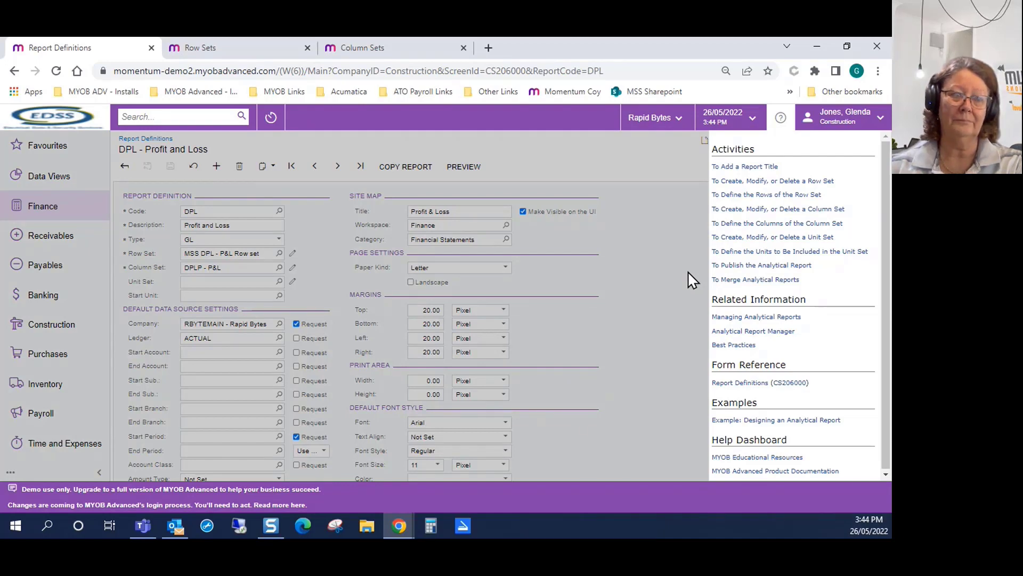
{"action": "left_click", "coordinate": [782, 119]}
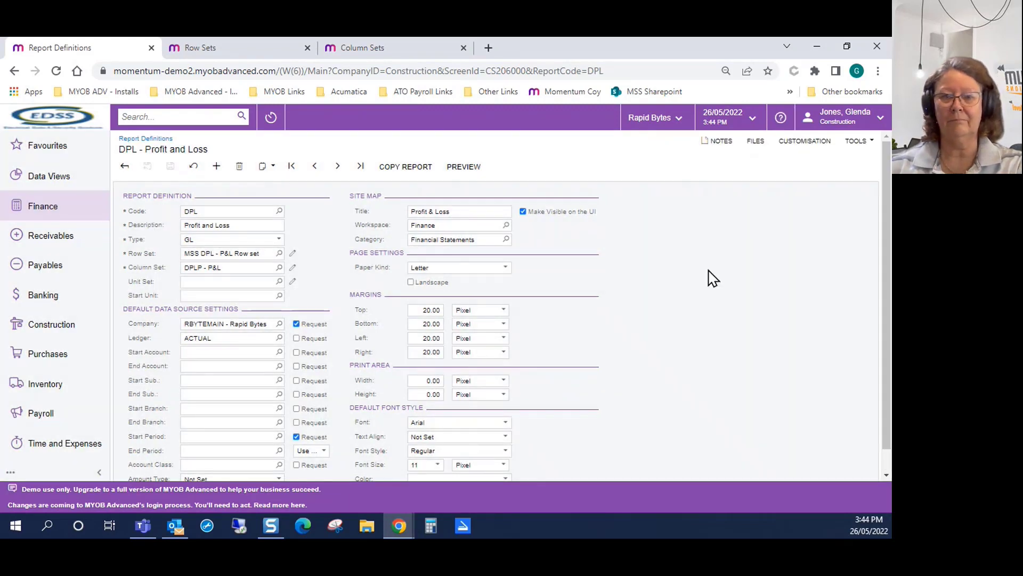